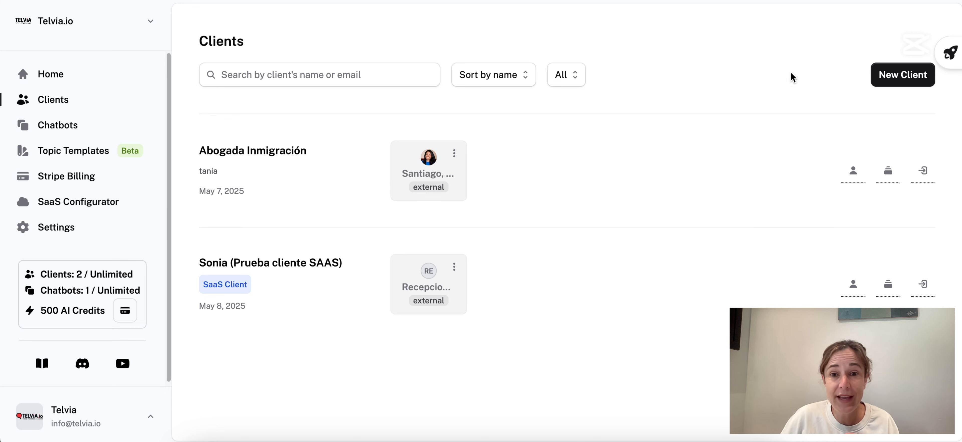
Check the custom domain clientes.telvia.io on the home page and the Abogada Inmigración client under Clients.
{"action": "left_click", "coordinate": [76, 75]}
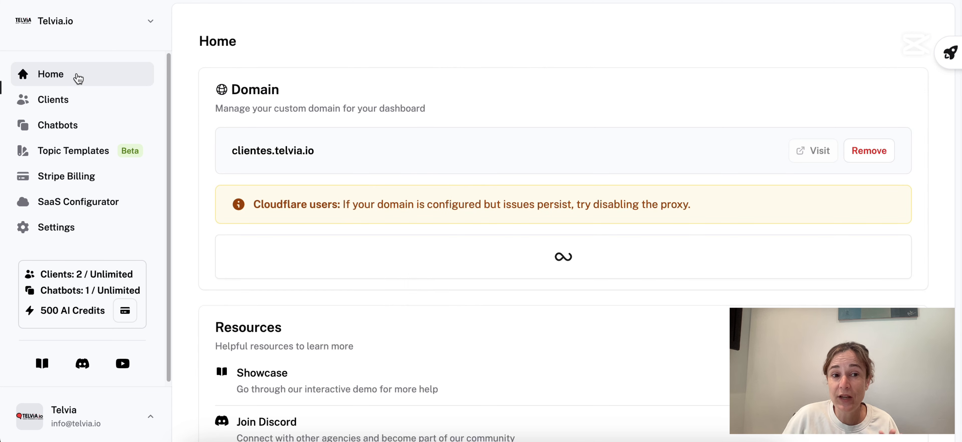
{"action": "left_click_drag", "start_coordinate": [238, 151], "coordinate": [334, 150]}
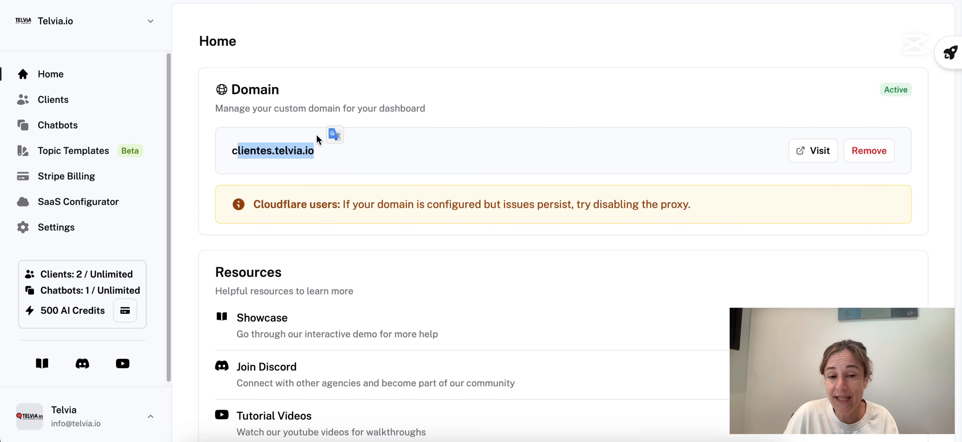
{"action": "left_click", "coordinate": [71, 101]}
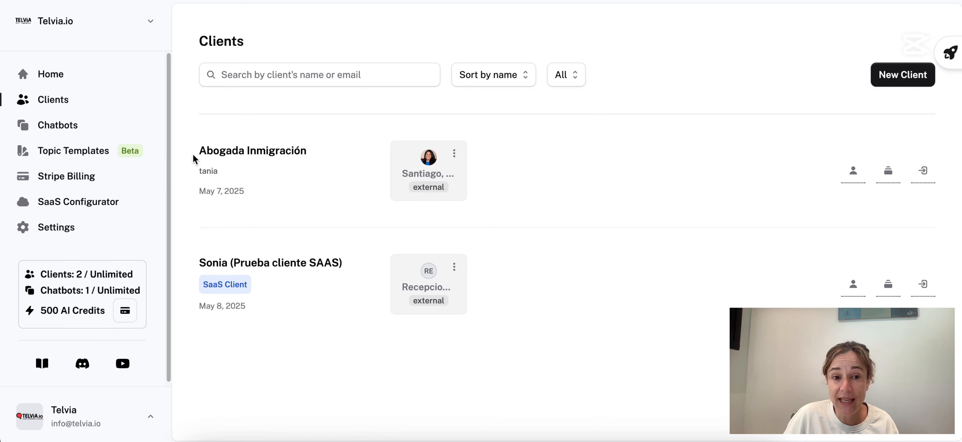
{"action": "left_click_drag", "start_coordinate": [195, 154], "coordinate": [309, 154]}
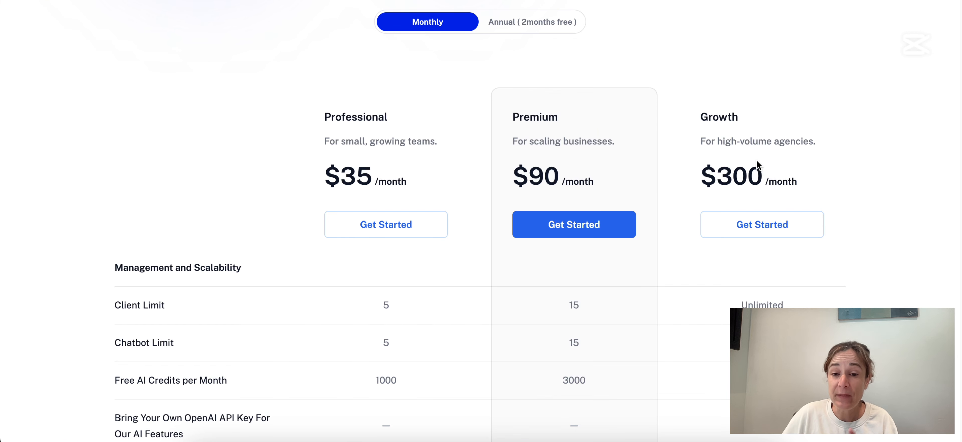
Scroll the pricing comparison to its client limits of 5, 15 and Unlimited and the monthly AI credits.
{"action": "scroll", "coordinate": [784, 197], "scroll_direction": "down", "scroll_amount": 3}
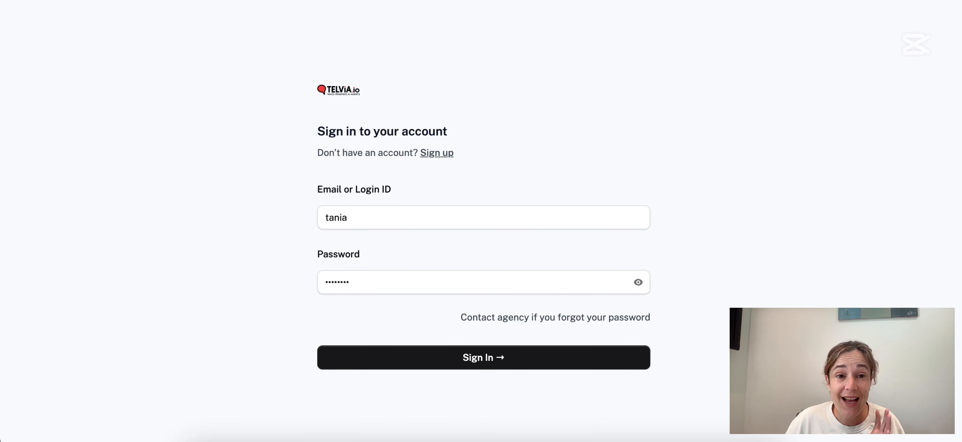
Sign into the client panel and open the inbound May 8, 3:59 PM call transcript in Conversaciones.
{"action": "left_click", "coordinate": [485, 364]}
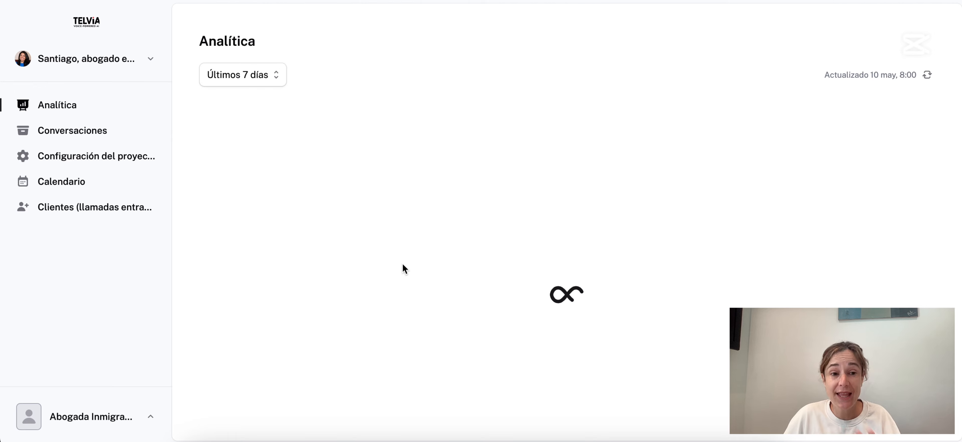
{"action": "scroll", "coordinate": [480, 299], "scroll_direction": "down", "scroll_amount": 1}
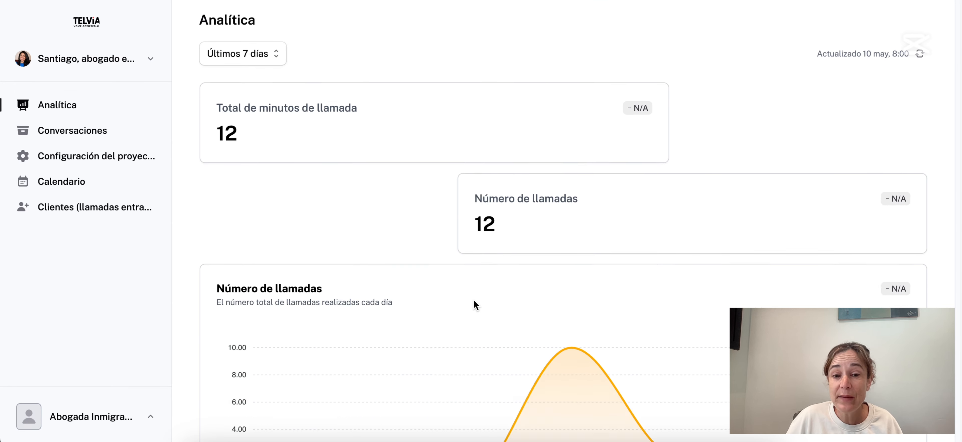
{"action": "scroll", "coordinate": [473, 307], "scroll_direction": "down", "scroll_amount": 12}
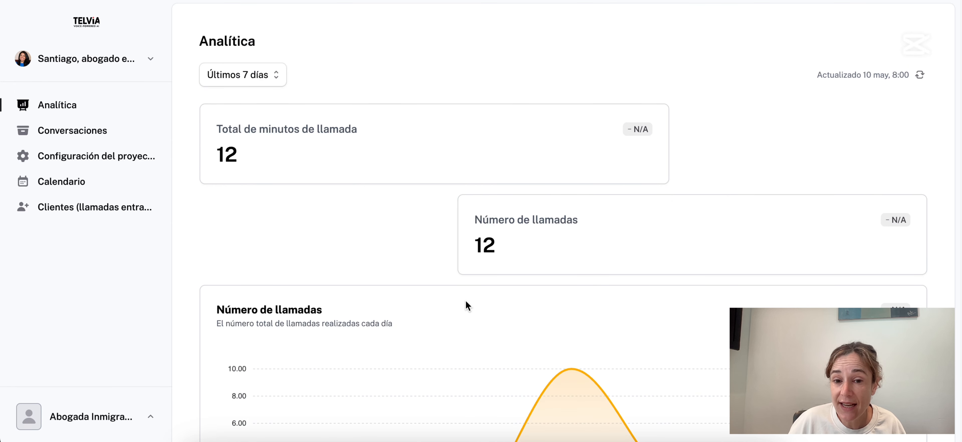
{"action": "left_click", "coordinate": [45, 142]}
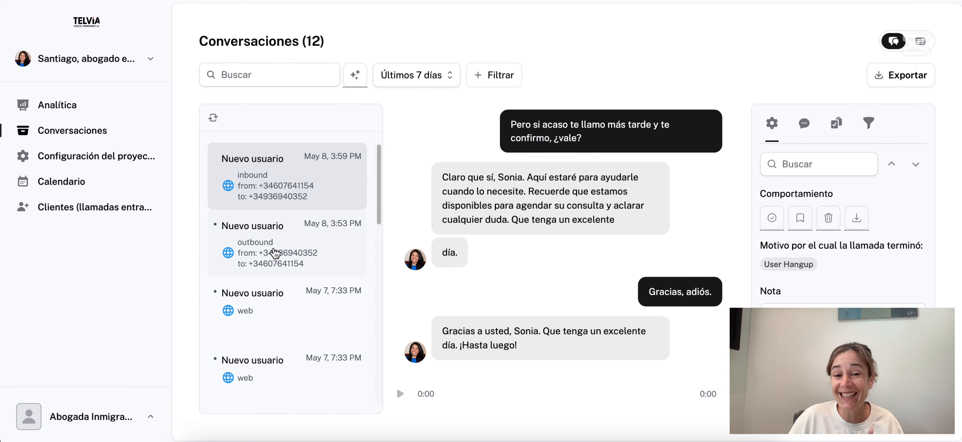
{"action": "left_click", "coordinate": [267, 258]}
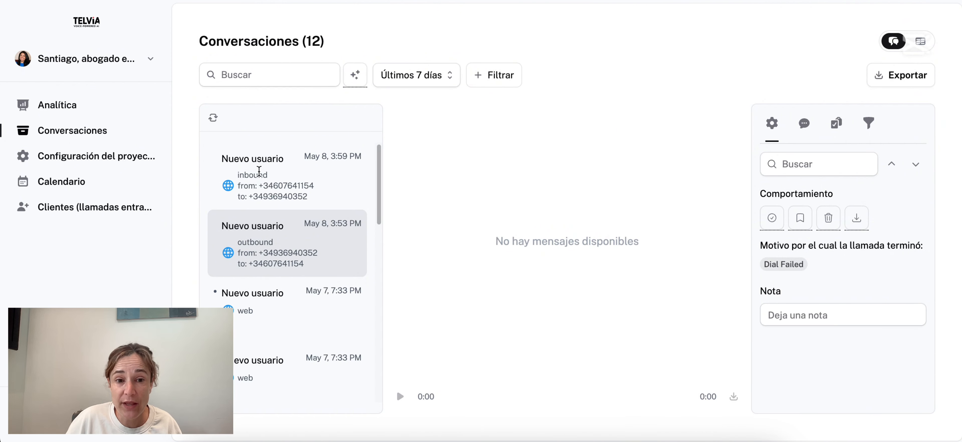
{"action": "left_click", "coordinate": [259, 171]}
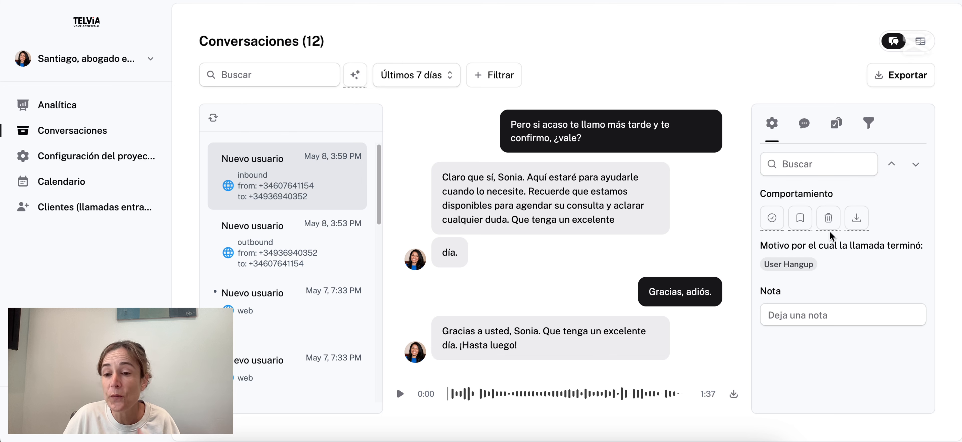
Review the call's summary, success evaluation and custom analysis fields.
{"action": "left_click", "coordinate": [808, 138]}
{"action": "left_click", "coordinate": [837, 129]}
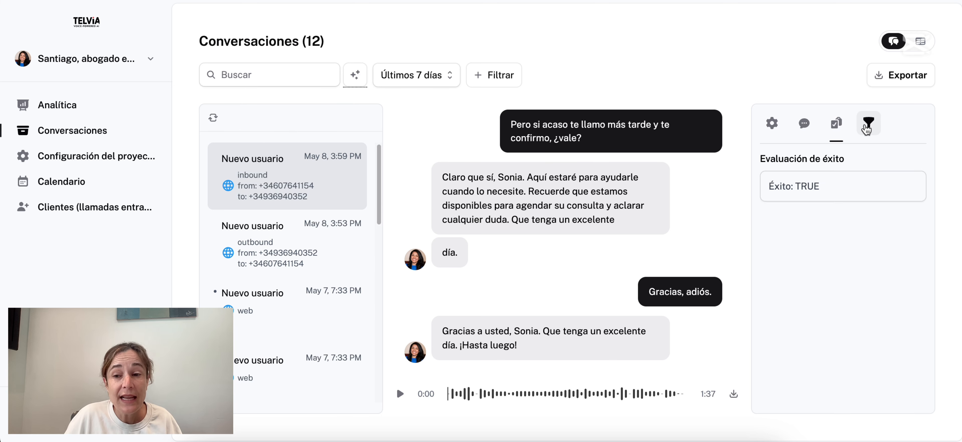
{"action": "left_click", "coordinate": [866, 129]}
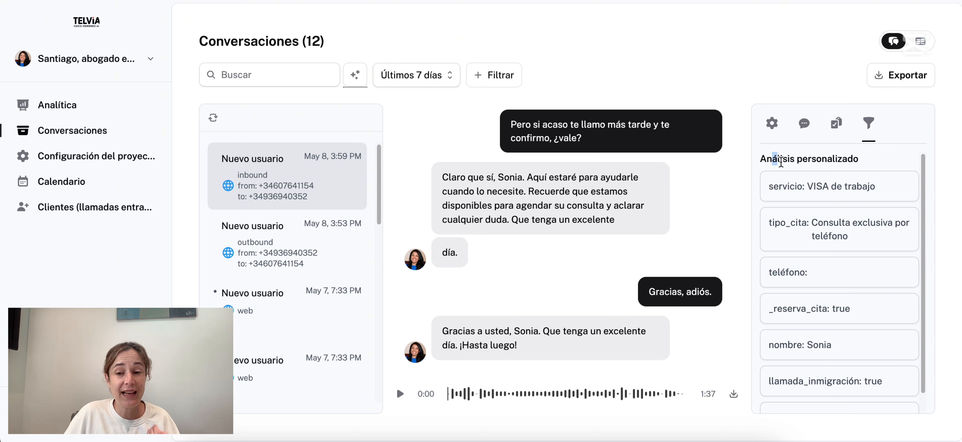
{"action": "scroll", "coordinate": [817, 377], "scroll_direction": "down", "scroll_amount": 1}
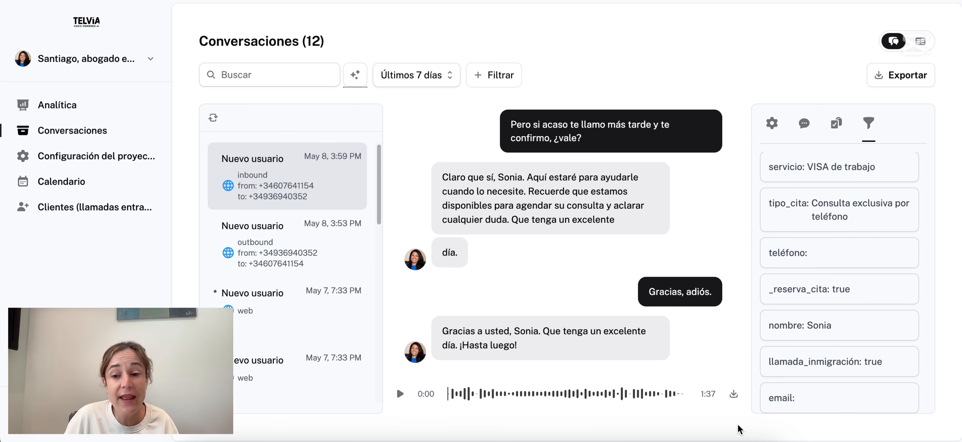
{"action": "left_click", "coordinate": [80, 161]}
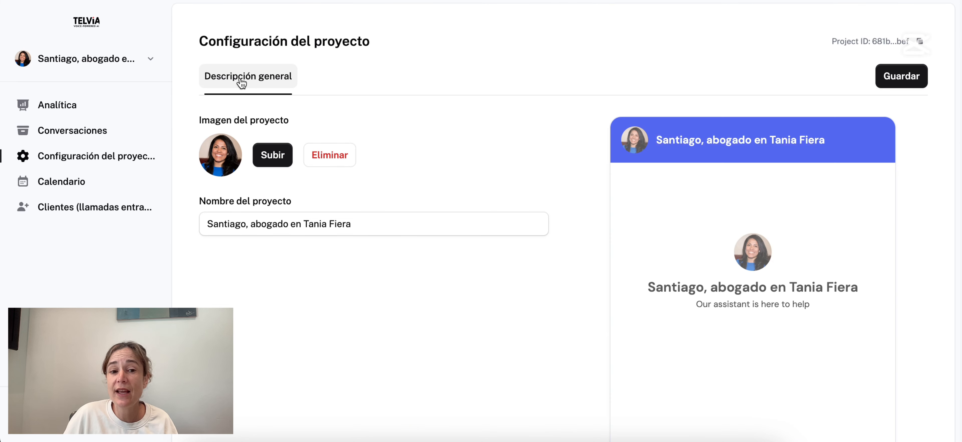
Switch the client's calendar to the Semana view, then open the Clientes (llamadas entrantes) board.
{"action": "left_click", "coordinate": [73, 188]}
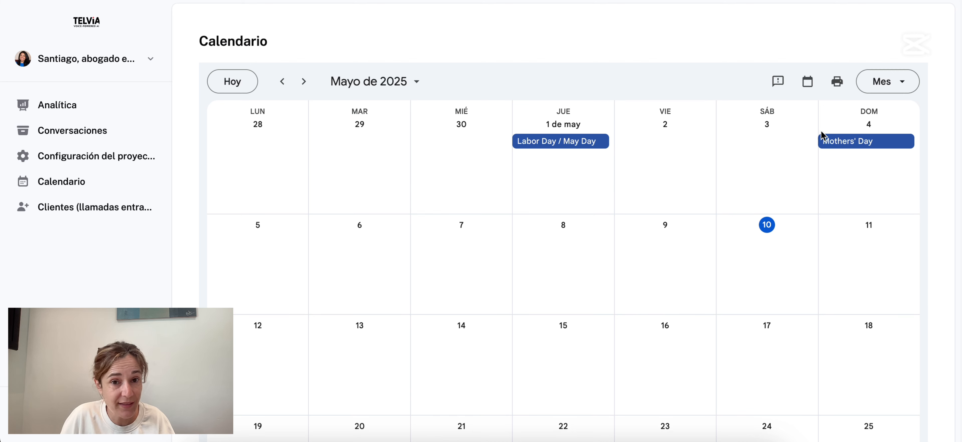
{"action": "left_click", "coordinate": [891, 91]}
{"action": "left_click", "coordinate": [876, 140]}
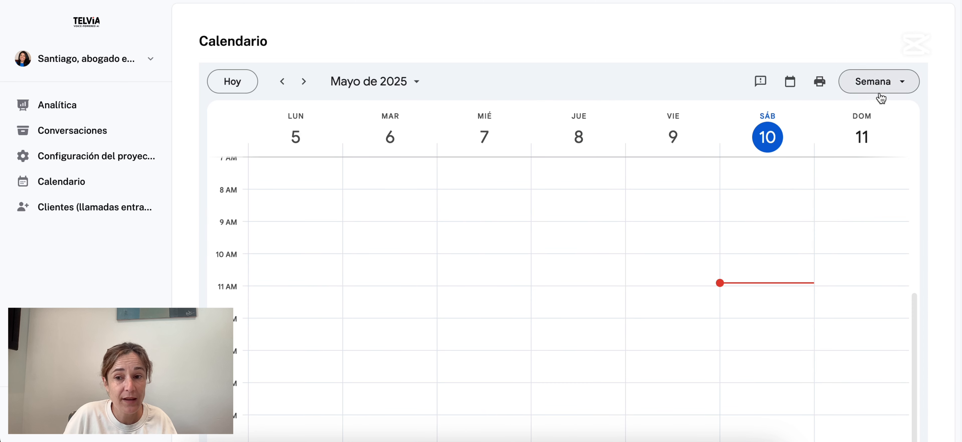
{"action": "left_click", "coordinate": [73, 211]}
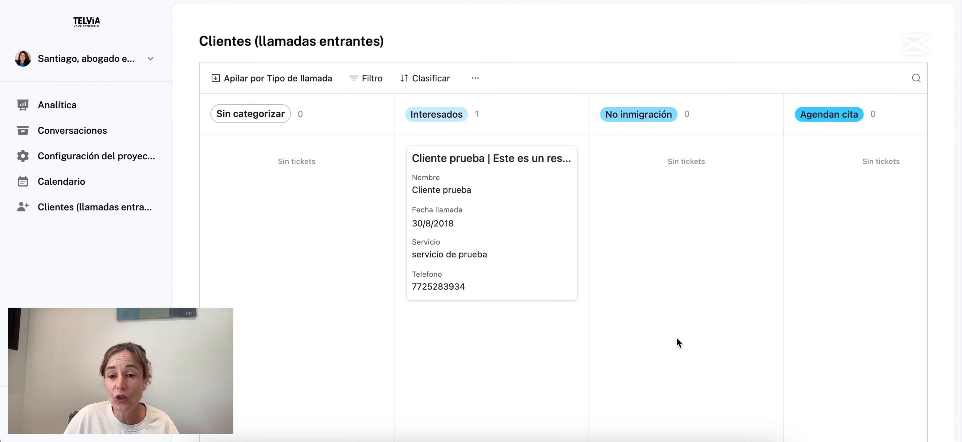
Move the Hill Bakery lead between stages on the board and open its full record.
{"action": "scroll", "coordinate": [639, 336], "scroll_direction": "down", "scroll_amount": 7}
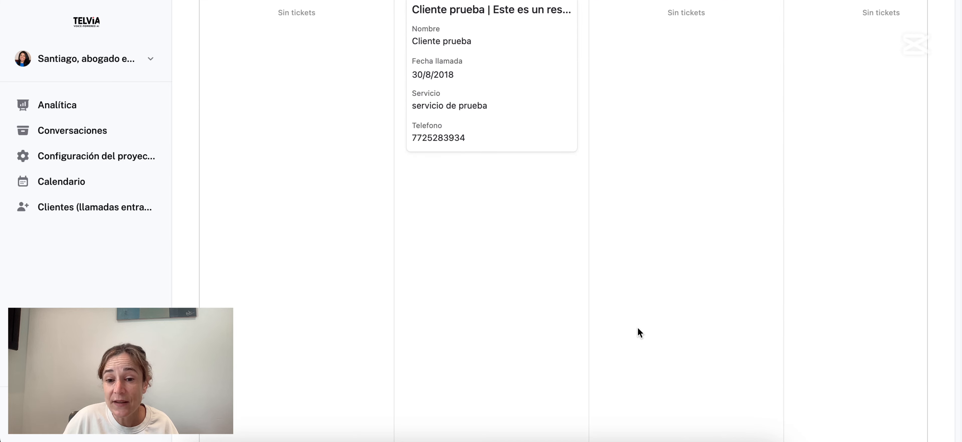
{"action": "scroll", "coordinate": [609, 392], "scroll_direction": "right", "scroll_amount": 2}
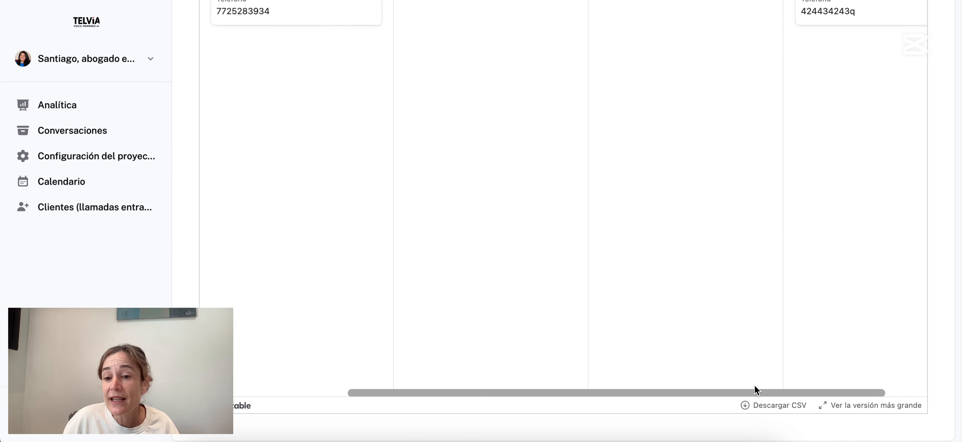
{"action": "scroll", "coordinate": [612, 280], "scroll_direction": "up", "scroll_amount": 8}
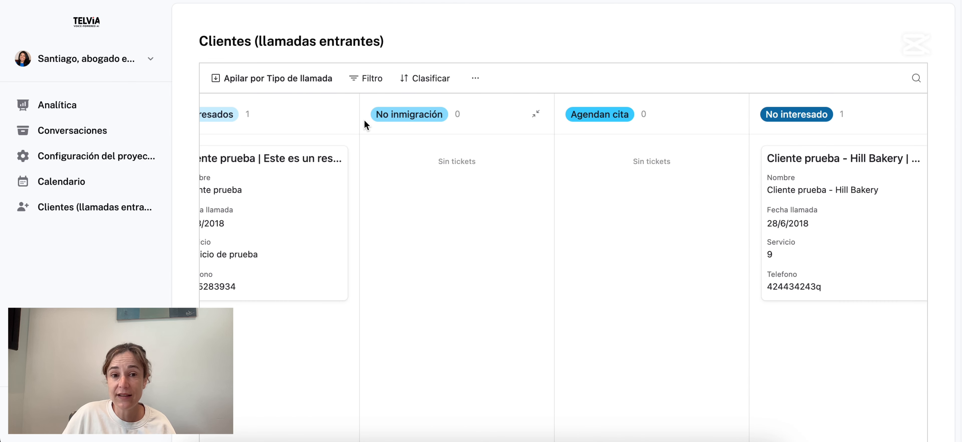
{"action": "left_click_drag", "start_coordinate": [784, 176], "coordinate": [770, 195]}
{"action": "left_click", "coordinate": [827, 175]}
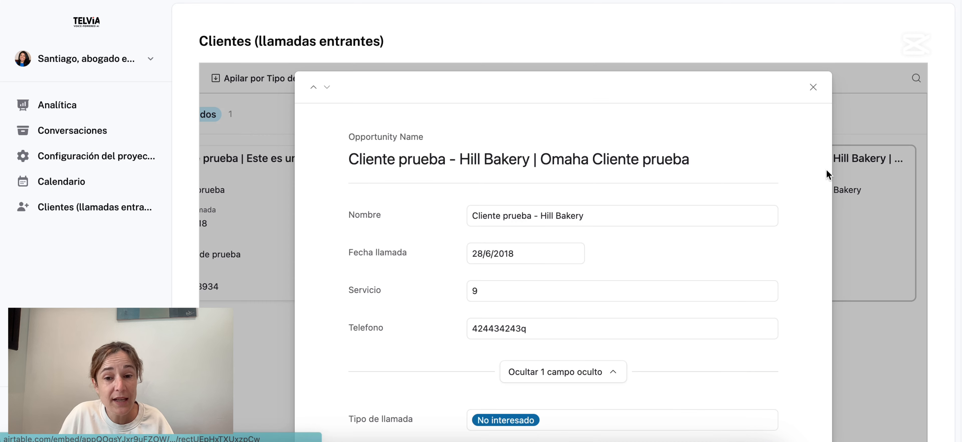
Hide and re-show the Tipo de llamada field in the Hill Bakery record, then close it.
{"action": "scroll", "coordinate": [552, 289], "scroll_direction": "down", "scroll_amount": 3}
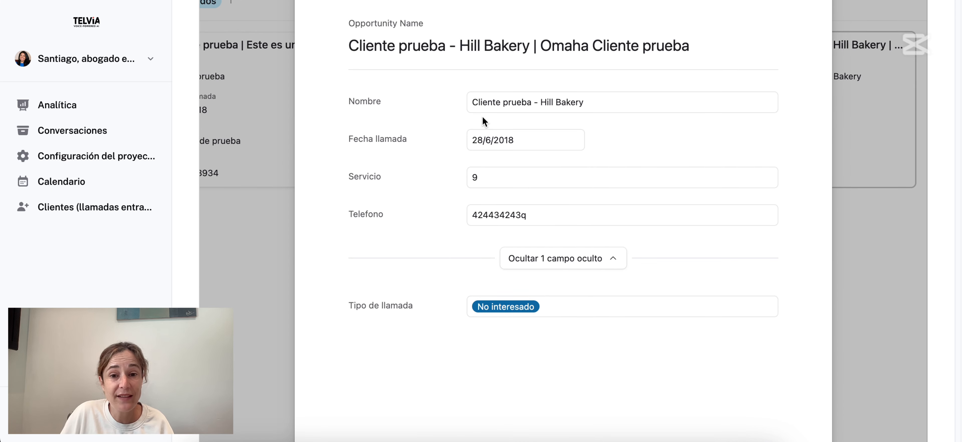
{"action": "scroll", "coordinate": [500, 297], "scroll_direction": "down", "scroll_amount": 4}
{"action": "scroll", "coordinate": [491, 298], "scroll_direction": "up", "scroll_amount": 8}
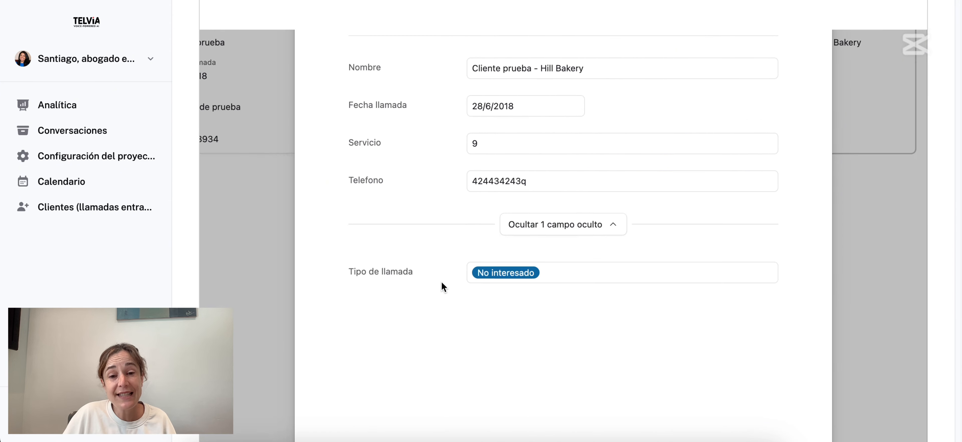
{"action": "scroll", "coordinate": [450, 313], "scroll_direction": "down", "scroll_amount": 3}
{"action": "left_click", "coordinate": [554, 279]}
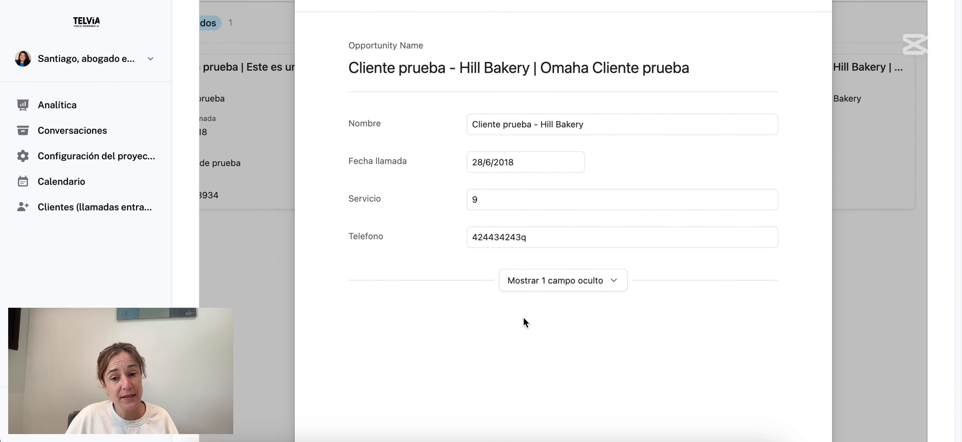
{"action": "scroll", "coordinate": [538, 273], "scroll_direction": "down", "scroll_amount": 3}
{"action": "left_click", "coordinate": [558, 183]}
{"action": "scroll", "coordinate": [499, 260], "scroll_direction": "up", "scroll_amount": 5}
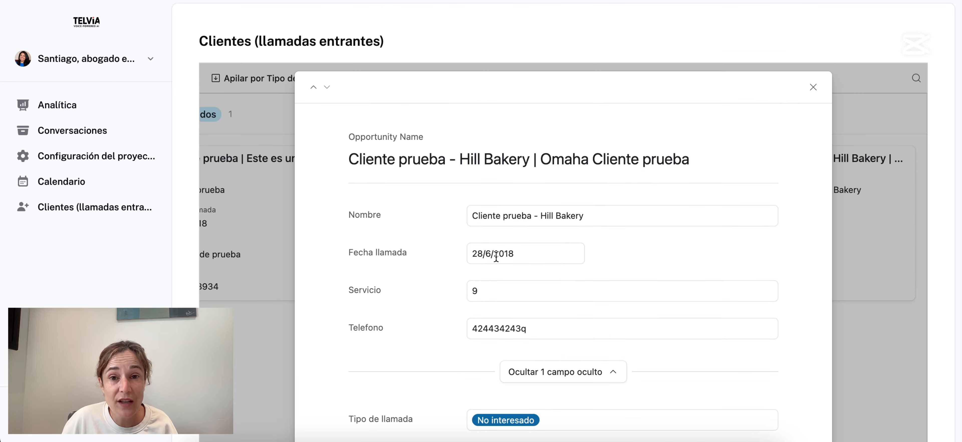
{"action": "left_click", "coordinate": [813, 88]}
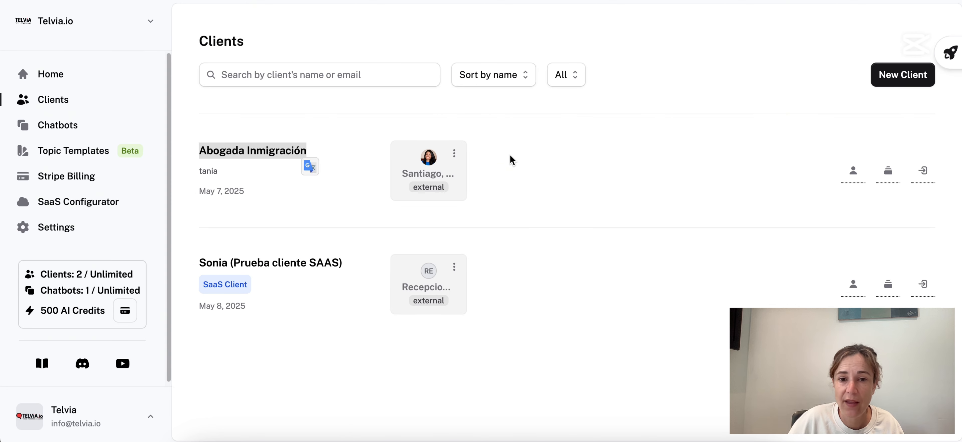
{"action": "left_click", "coordinate": [258, 151]}
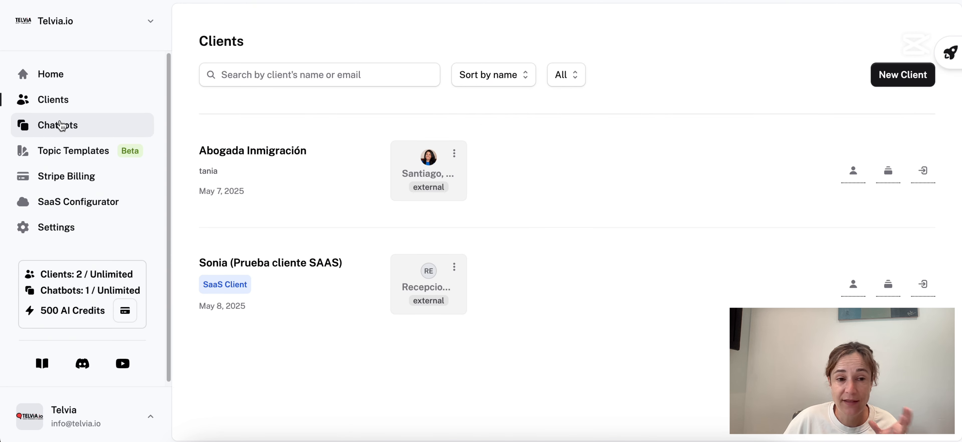
{"action": "left_click", "coordinate": [63, 125]}
{"action": "left_click", "coordinate": [68, 101]}
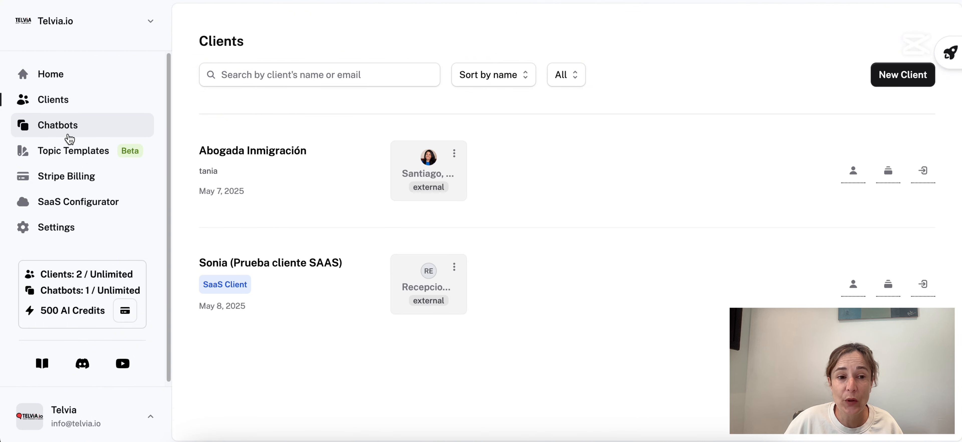
{"action": "left_click", "coordinate": [65, 135]}
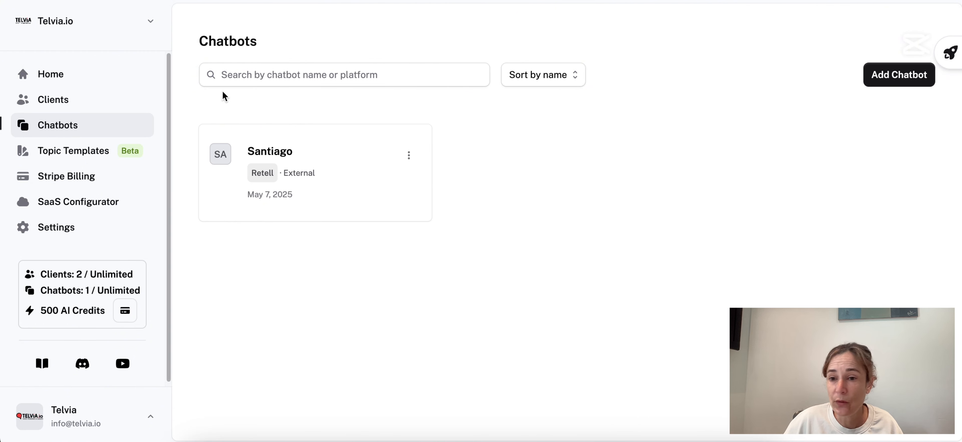
{"action": "left_click", "coordinate": [409, 155]}
{"action": "left_click", "coordinate": [552, 174]}
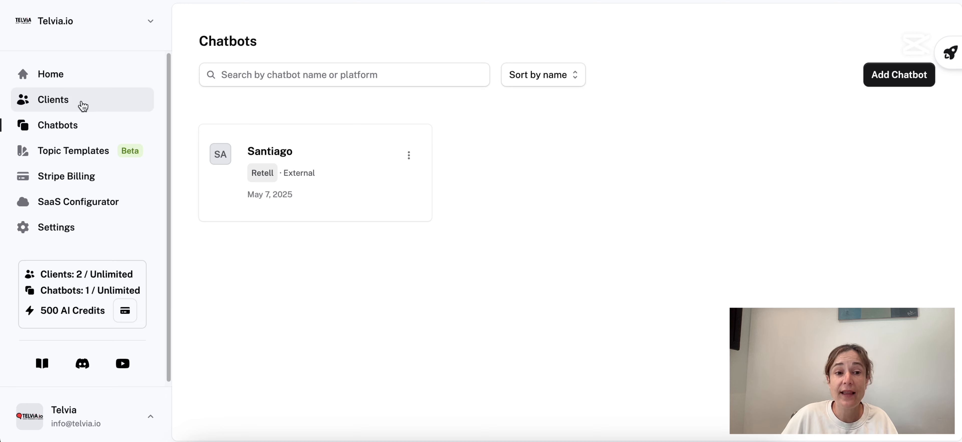
{"action": "left_click", "coordinate": [73, 100]}
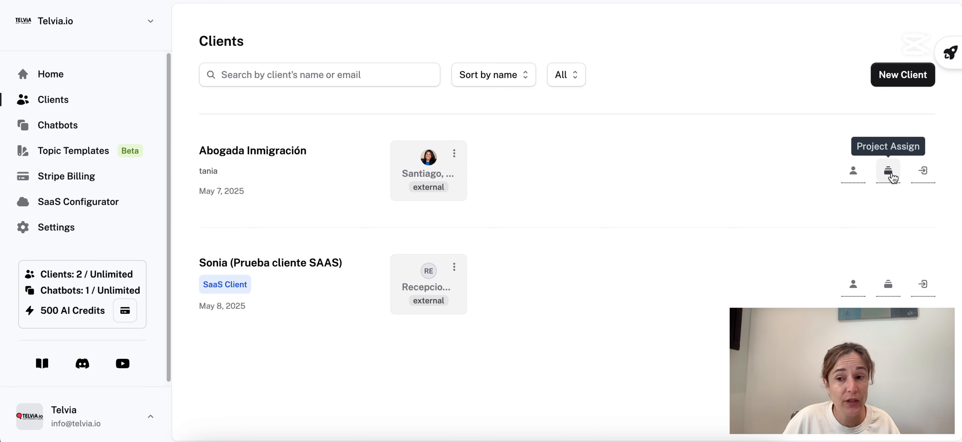
{"action": "left_click", "coordinate": [888, 172]}
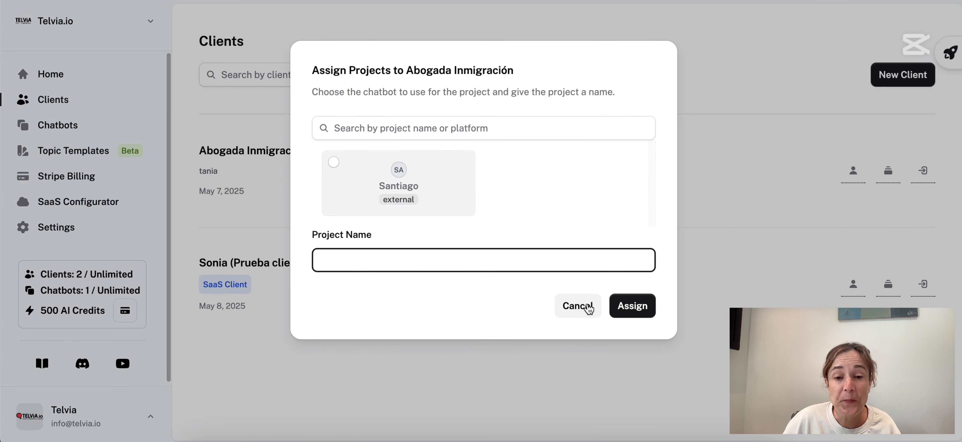
{"action": "left_click", "coordinate": [577, 306]}
{"action": "left_click", "coordinate": [454, 161]}
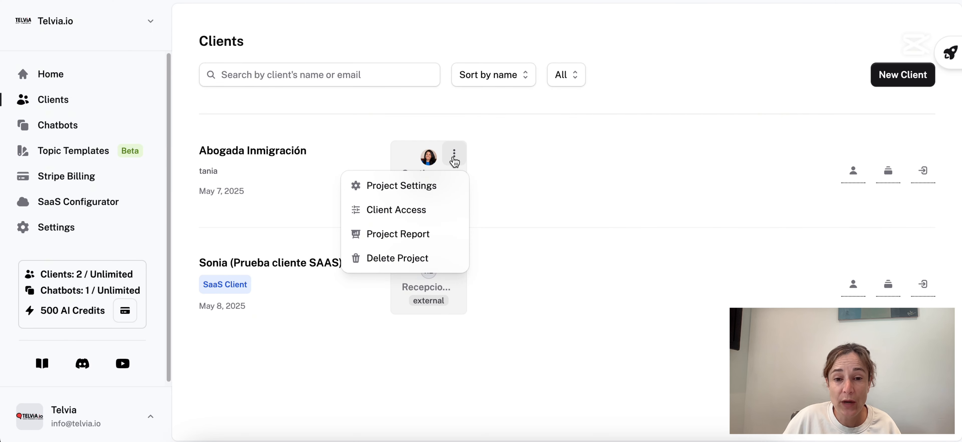
{"action": "left_click", "coordinate": [833, 131]}
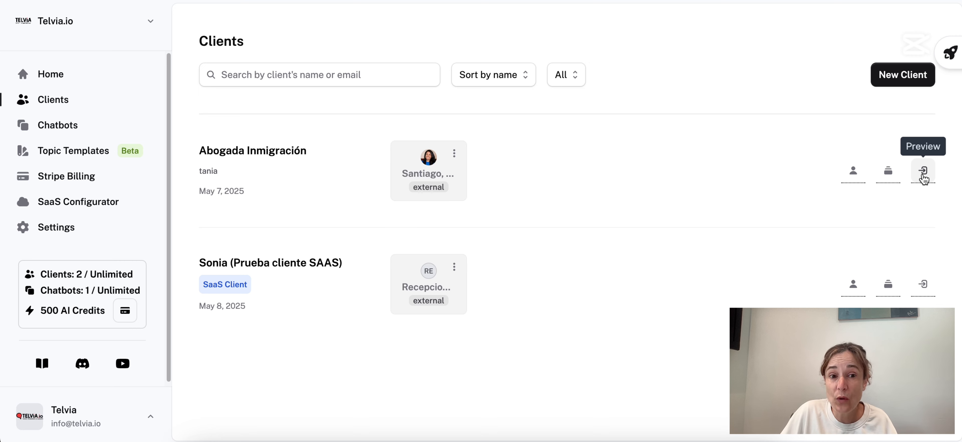
Preview the Abogada Inmigración panel and start a custom menu, filling toward its name and iframe fields.
{"action": "left_click", "coordinate": [922, 171]}
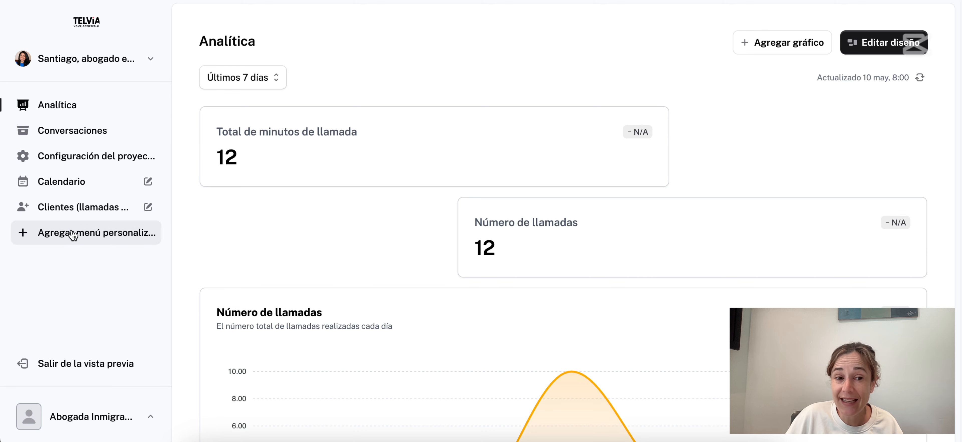
{"action": "left_click", "coordinate": [69, 239]}
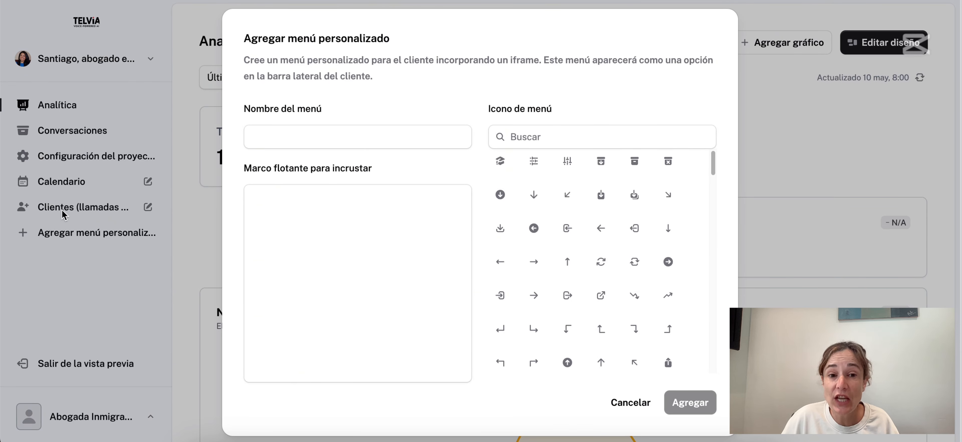
{"action": "left_click", "coordinate": [259, 143]}
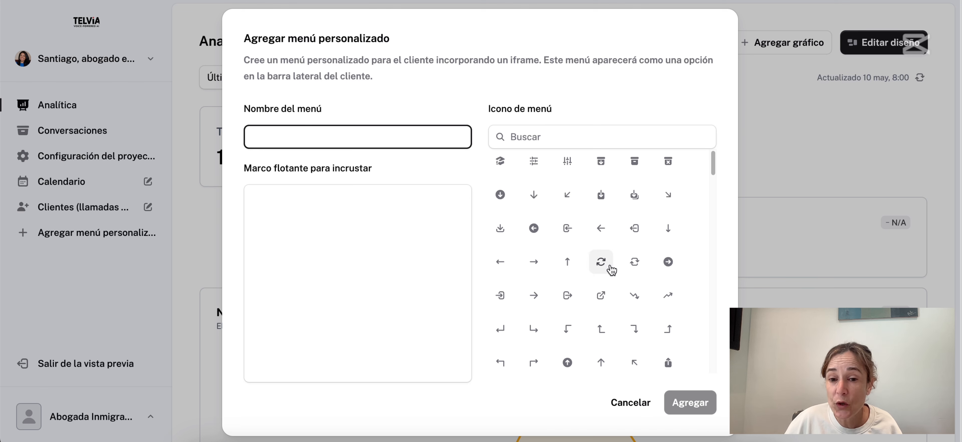
{"action": "left_click", "coordinate": [274, 221]}
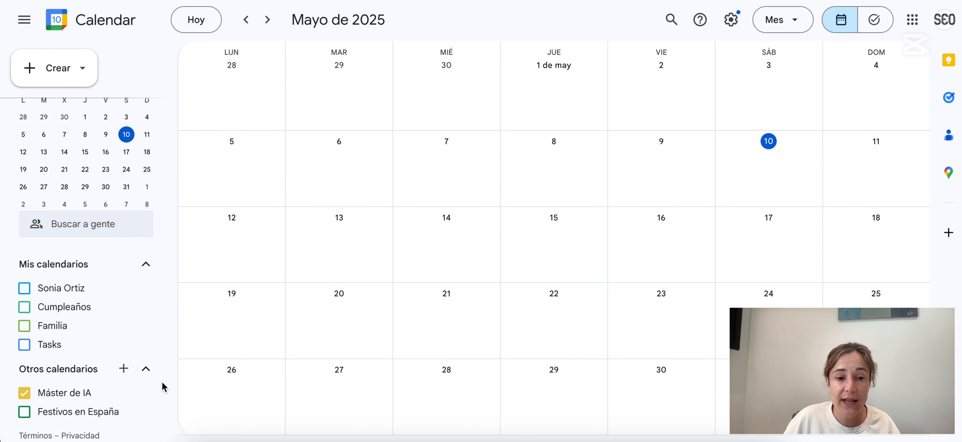
Make the personal calendar publicly shared via Configurar y compartir, dismissing the share link.
{"action": "left_click", "coordinate": [144, 289]}
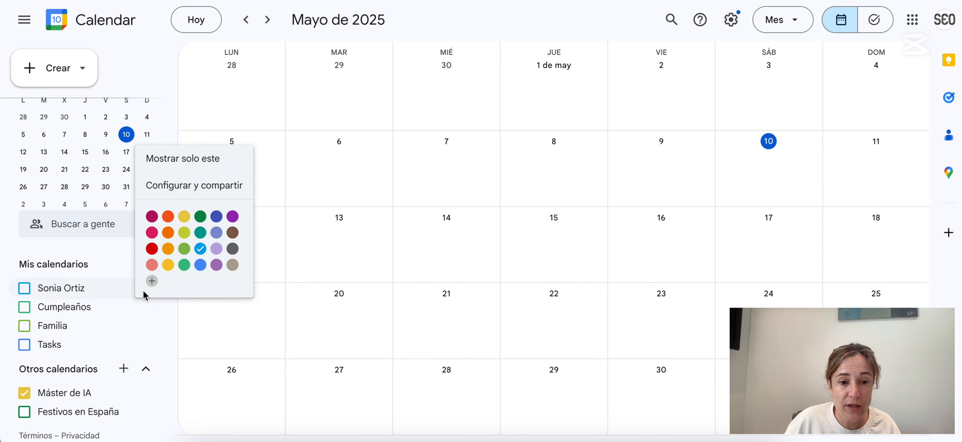
{"action": "left_click", "coordinate": [178, 186]}
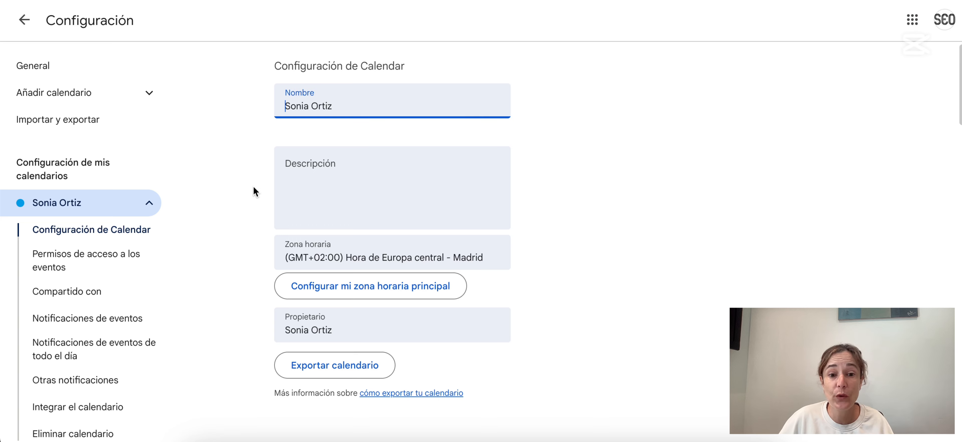
{"action": "scroll", "coordinate": [404, 242], "scroll_direction": "down", "scroll_amount": 5}
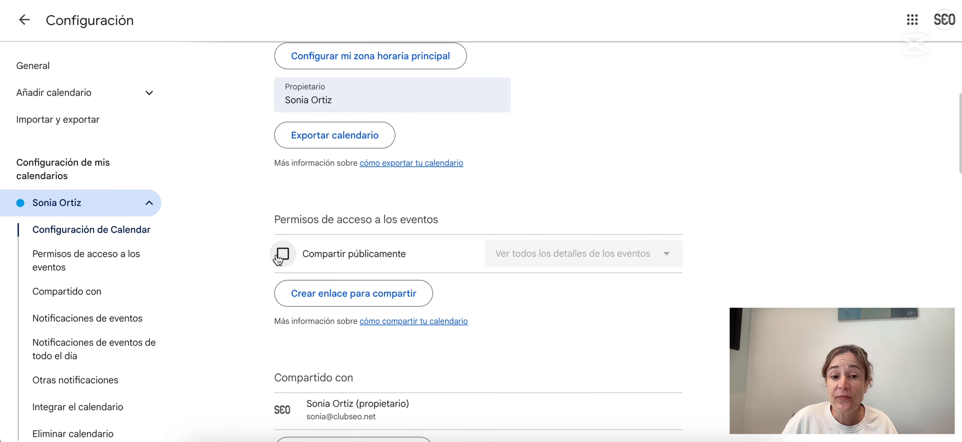
{"action": "left_click", "coordinate": [281, 255]}
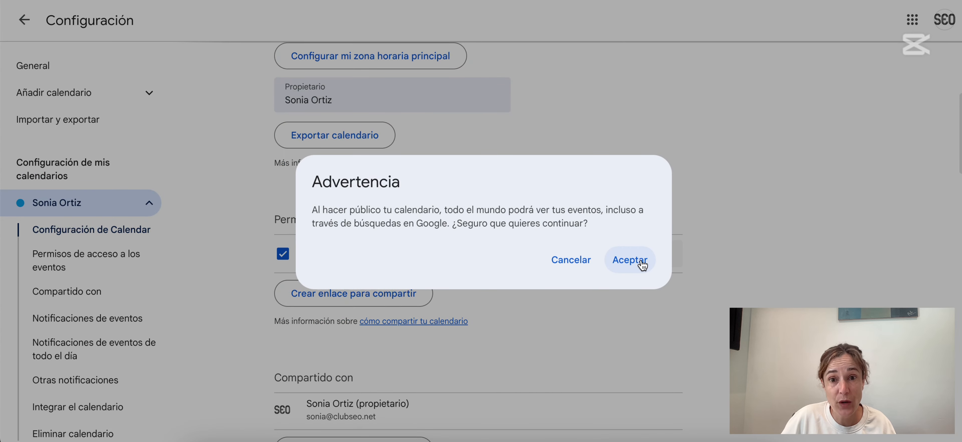
{"action": "left_click", "coordinate": [631, 261]}
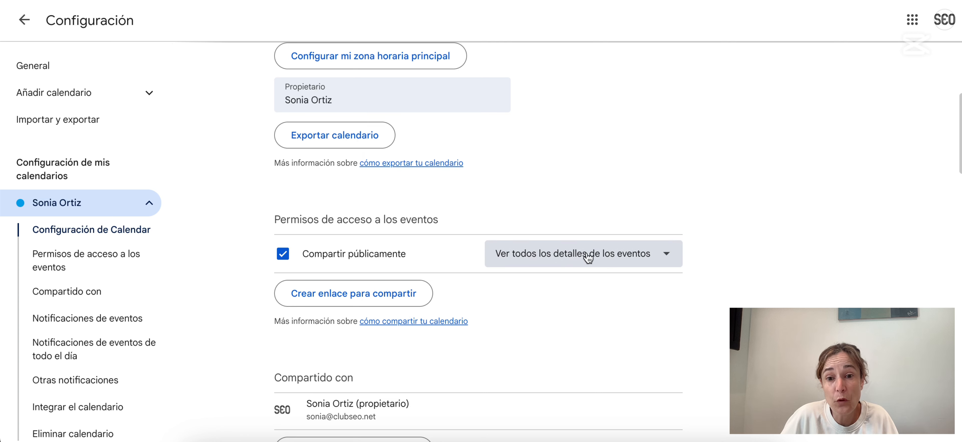
{"action": "scroll", "coordinate": [448, 297], "scroll_direction": "down", "scroll_amount": 5}
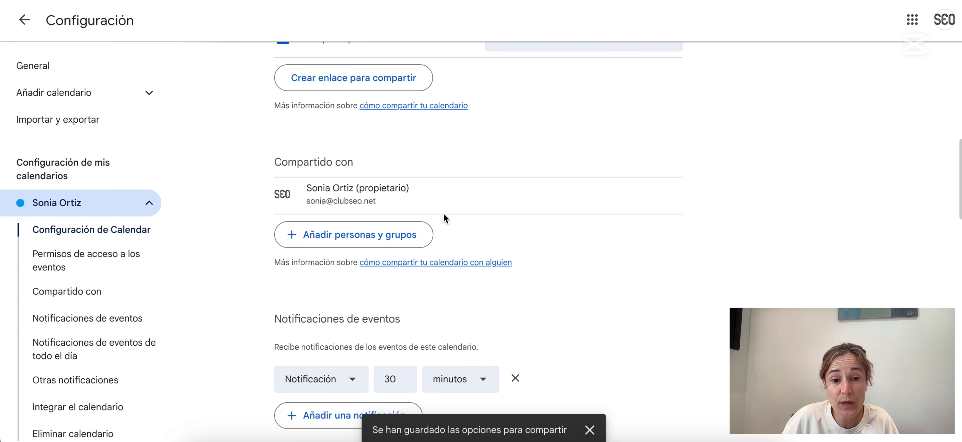
{"action": "left_click", "coordinate": [370, 78]}
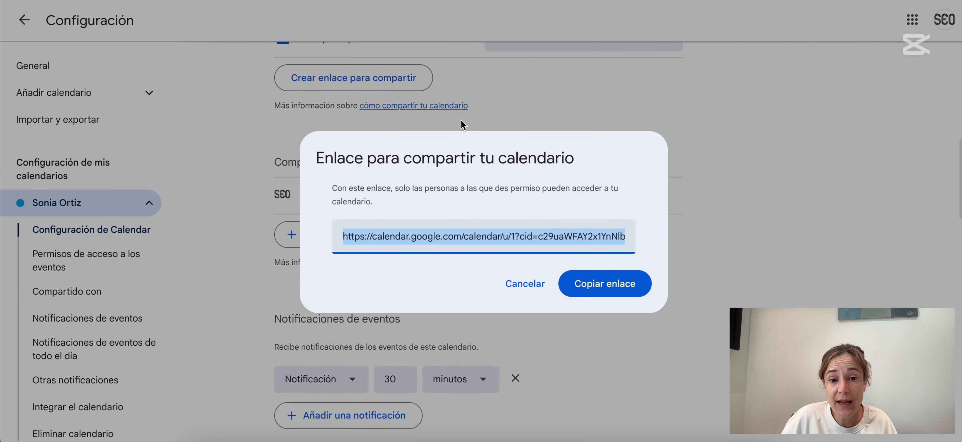
{"action": "left_click", "coordinate": [526, 283]}
Go to Integrar el calendario and select the calendar's iframe embed code.
{"action": "scroll", "coordinate": [438, 236], "scroll_direction": "down", "scroll_amount": 5}
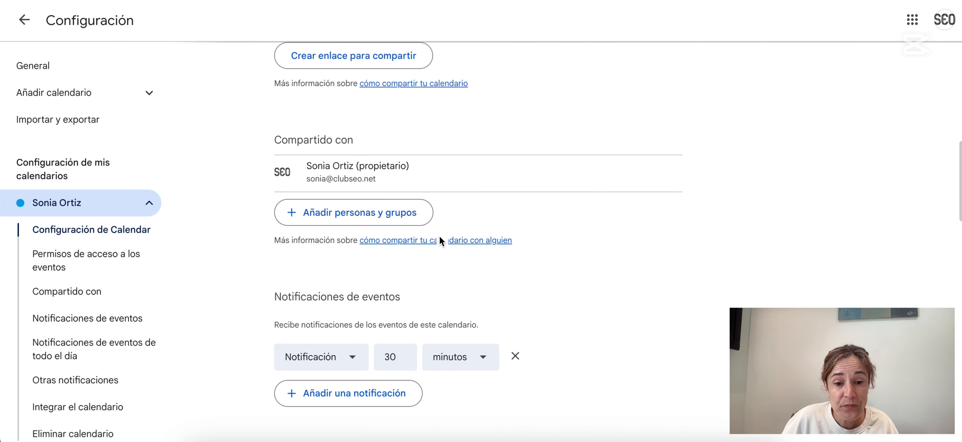
{"action": "scroll", "coordinate": [440, 249], "scroll_direction": "down", "scroll_amount": 5}
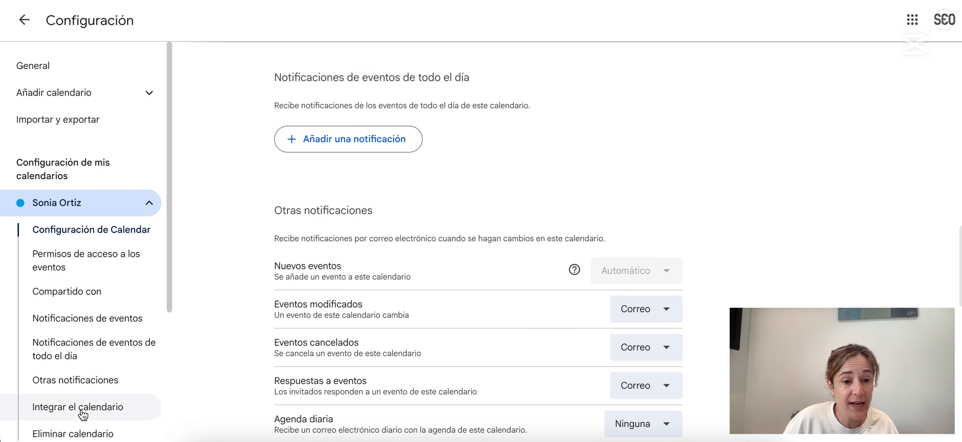
{"action": "scroll", "coordinate": [109, 374], "scroll_direction": "down", "scroll_amount": 1}
{"action": "scroll", "coordinate": [111, 367], "scroll_direction": "down", "scroll_amount": 3}
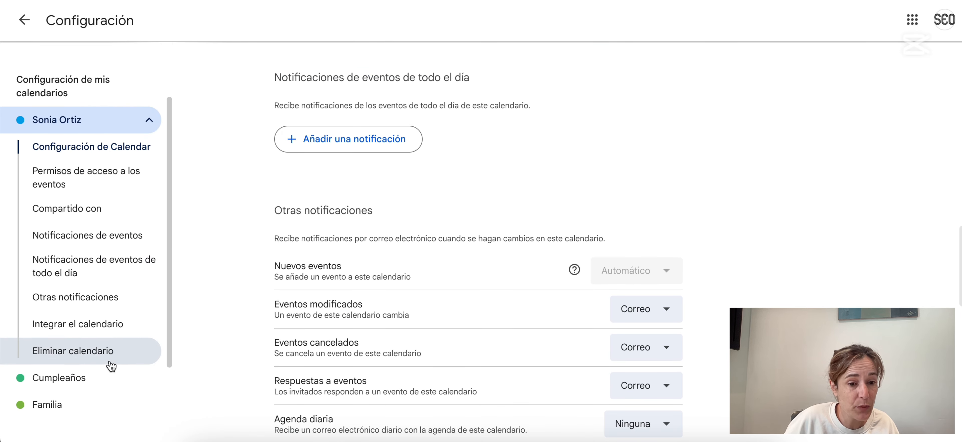
{"action": "left_click", "coordinate": [75, 325]}
{"action": "left_click", "coordinate": [367, 211]}
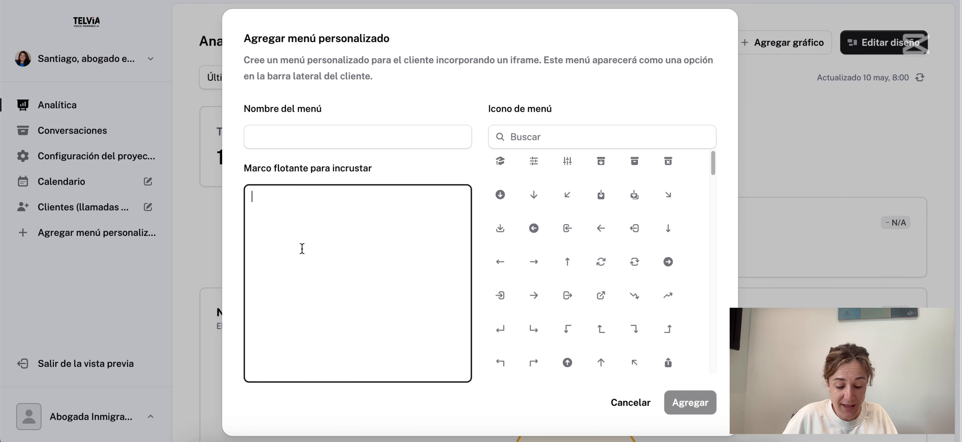
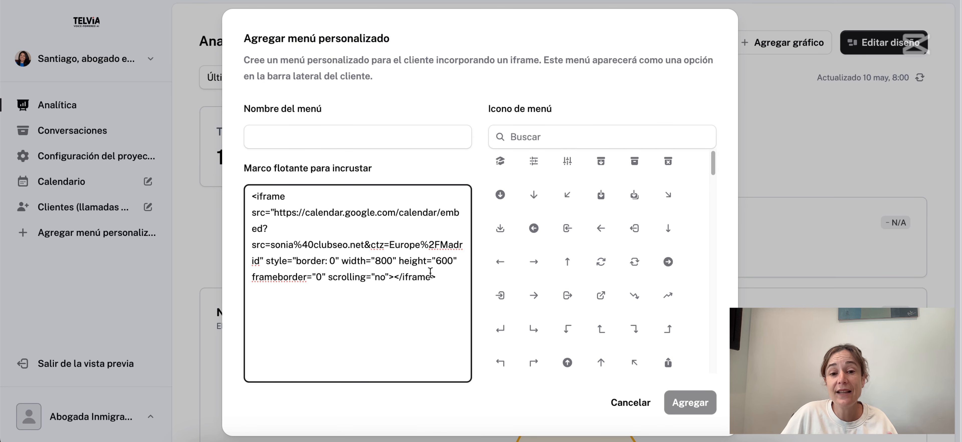
Paste the embed code into the iframe field, cancel the custom menu, and show the Calendario page.
{"action": "double_click", "coordinate": [446, 261]}
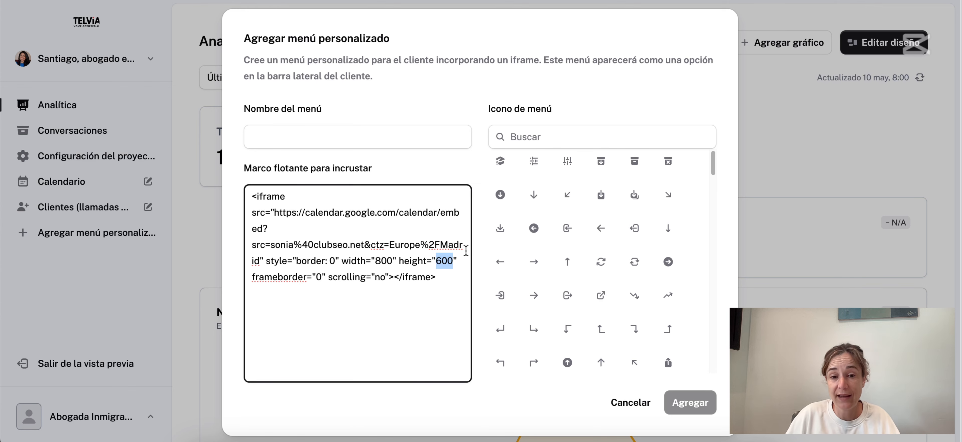
{"action": "left_click", "coordinate": [631, 404]}
{"action": "left_click", "coordinate": [65, 187]}
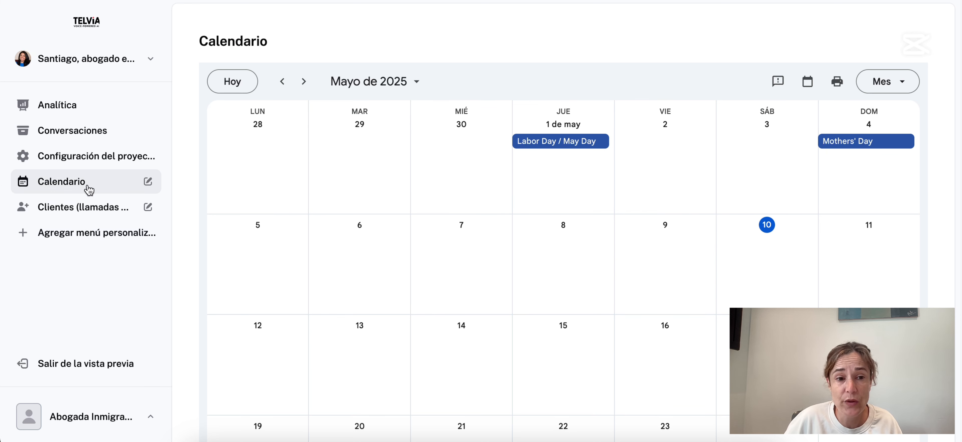
Open and review the Cliente prueba lead on the Clientes (llamadas entrantes) board, then close it.
{"action": "left_click", "coordinate": [74, 210]}
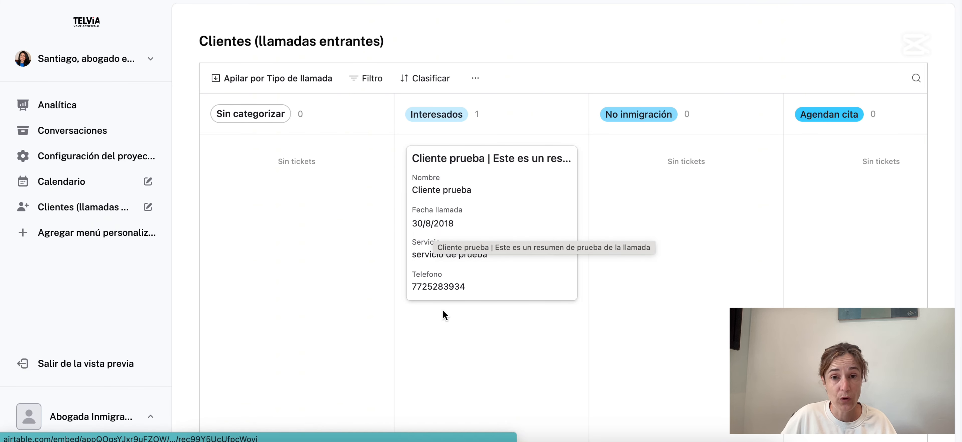
{"action": "left_click", "coordinate": [456, 193]}
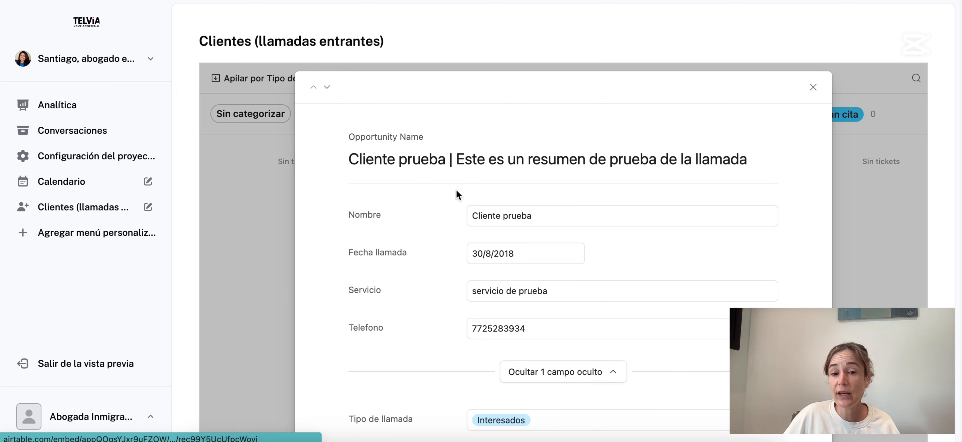
{"action": "scroll", "coordinate": [522, 220], "scroll_direction": "down", "scroll_amount": 5}
{"action": "scroll", "coordinate": [517, 228], "scroll_direction": "up", "scroll_amount": 7}
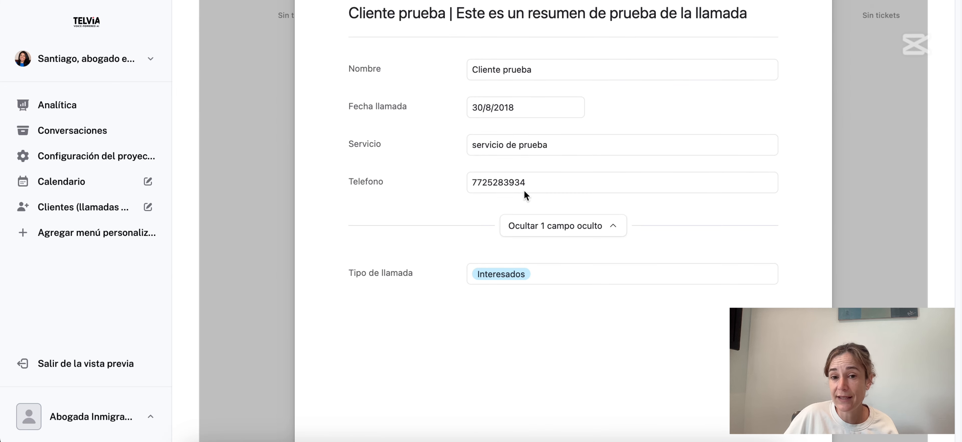
{"action": "left_click", "coordinate": [813, 88]}
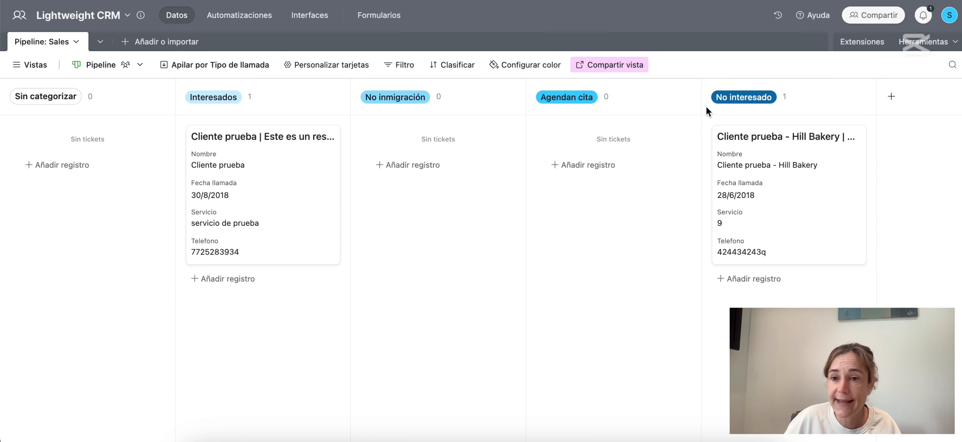
Open the Lightweight CRM Share dialog, choose public sharing, and switch to sharing only the Pipeline view.
{"action": "left_click", "coordinate": [869, 17]}
{"action": "left_click", "coordinate": [505, 164]}
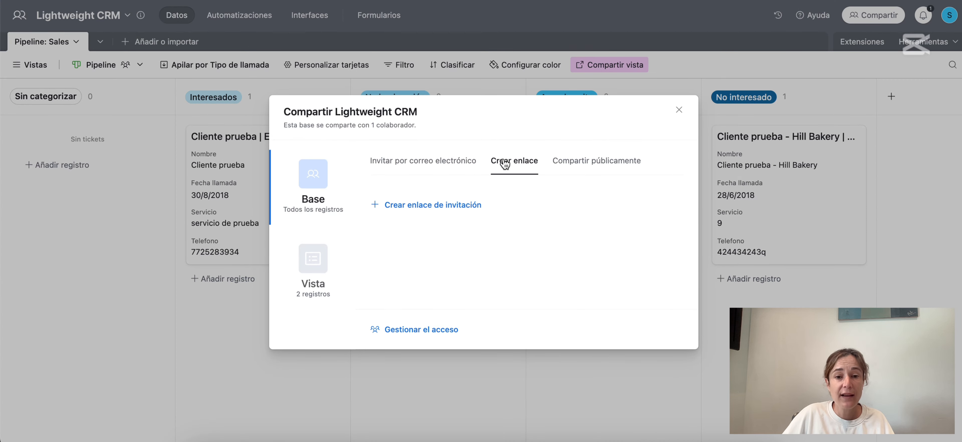
{"action": "left_click", "coordinate": [608, 161]}
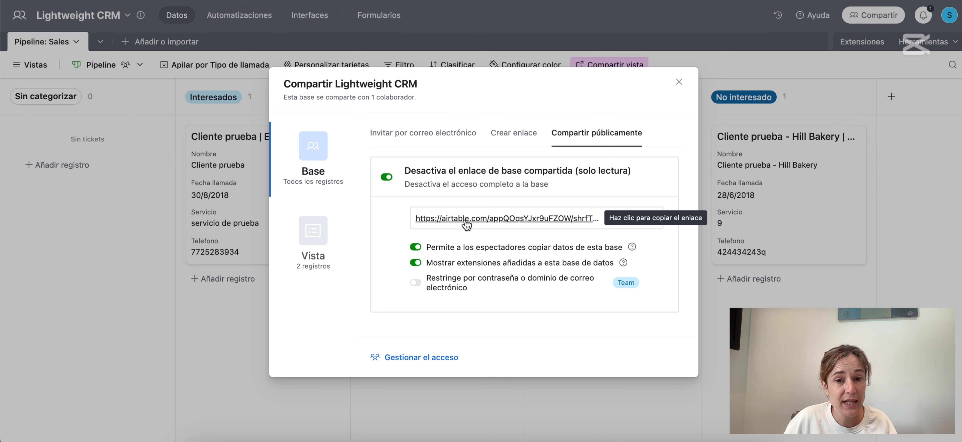
{"action": "left_click", "coordinate": [317, 249]}
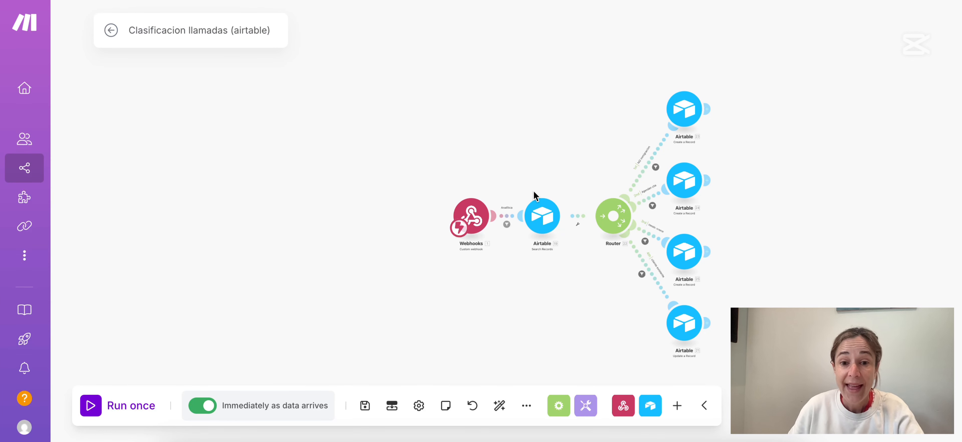
{"action": "scroll", "coordinate": [523, 166], "scroll_direction": "up", "scroll_amount": 5}
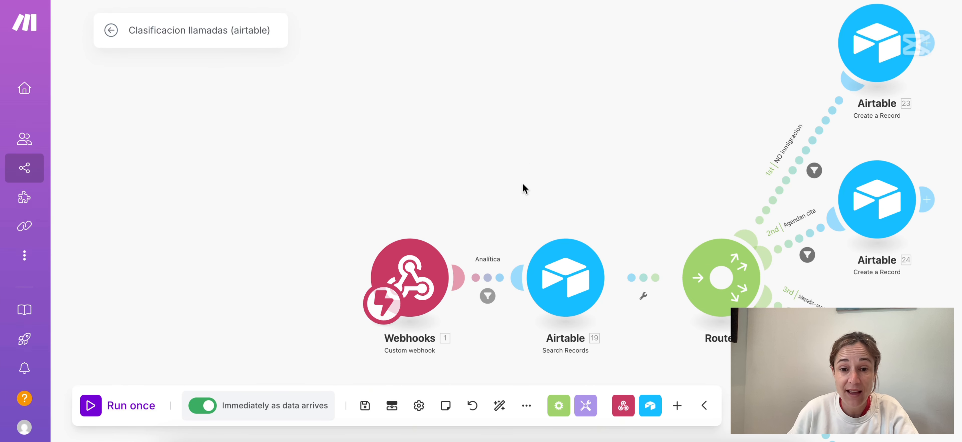
{"action": "left_click_drag", "start_coordinate": [605, 200], "coordinate": [439, 151]}
{"action": "scroll", "coordinate": [438, 166], "scroll_direction": "up", "scroll_amount": 2}
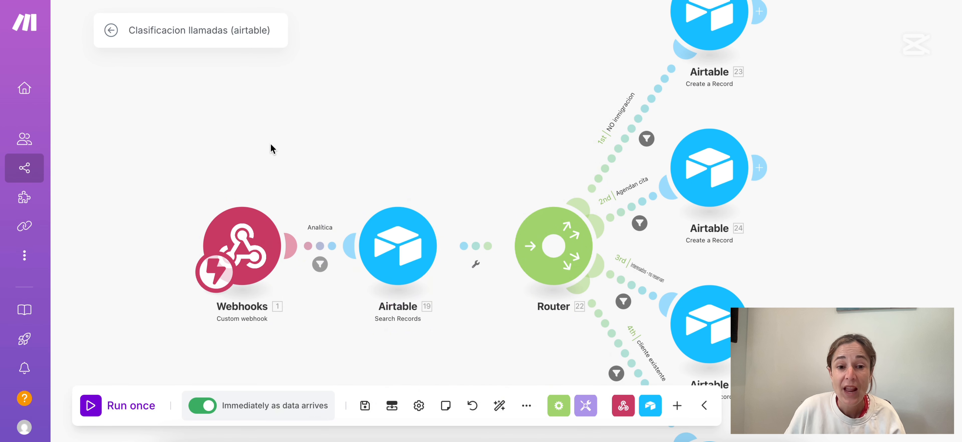
{"action": "left_click", "coordinate": [318, 255]}
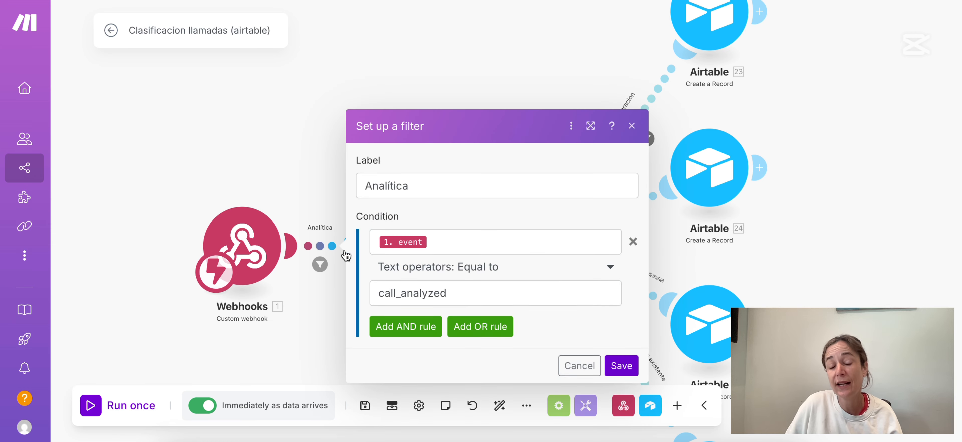
{"action": "left_click", "coordinate": [433, 243]}
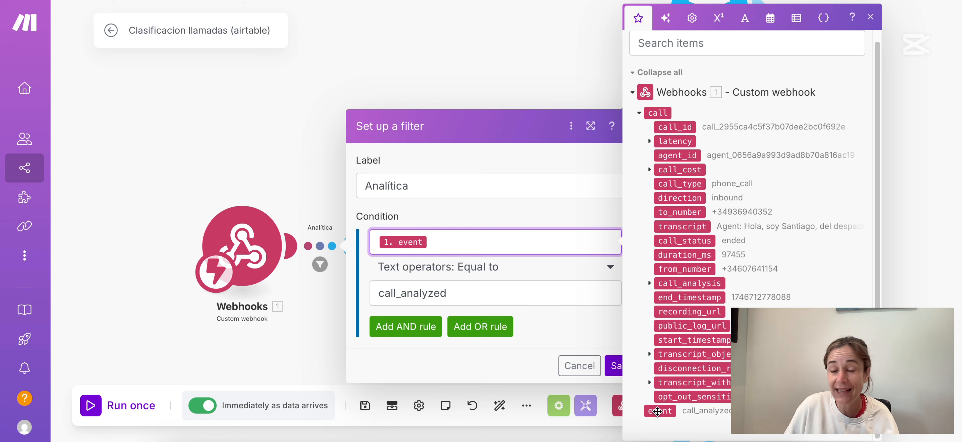
{"action": "left_click", "coordinate": [183, 135]}
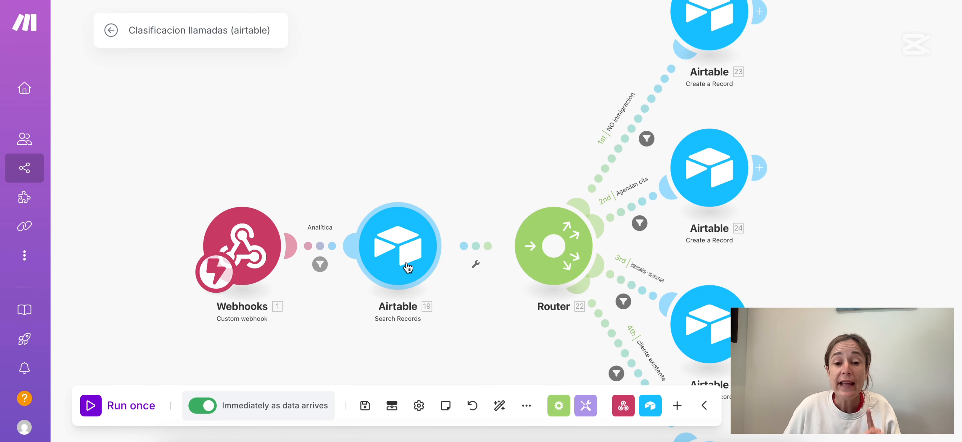
Change the Airtable Search Records formula from {telefono} to {Telefono} and save the module.
{"action": "left_click", "coordinate": [417, 254]}
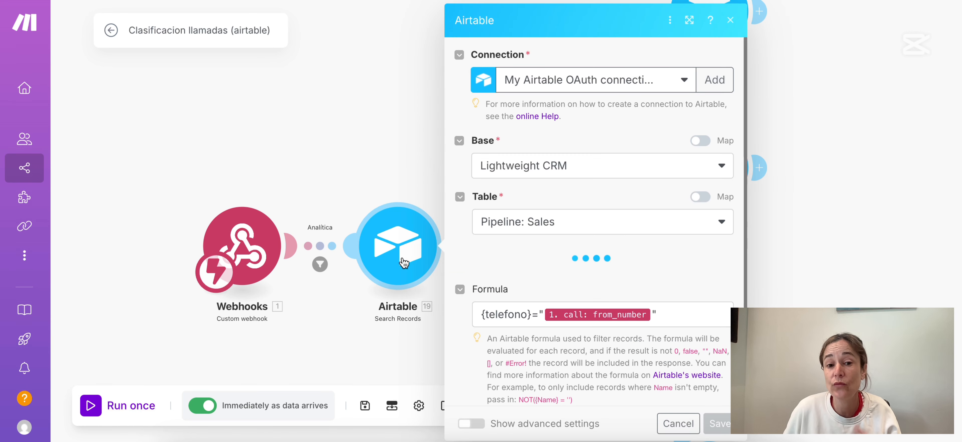
{"action": "scroll", "coordinate": [596, 270], "scroll_direction": "down", "scroll_amount": 5}
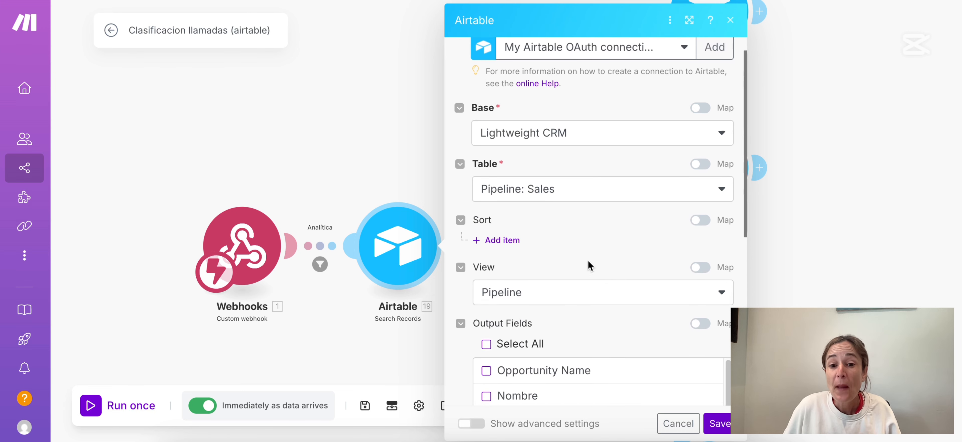
{"action": "scroll", "coordinate": [556, 269], "scroll_direction": "down", "scroll_amount": 2}
{"action": "scroll", "coordinate": [540, 258], "scroll_direction": "down", "scroll_amount": 1}
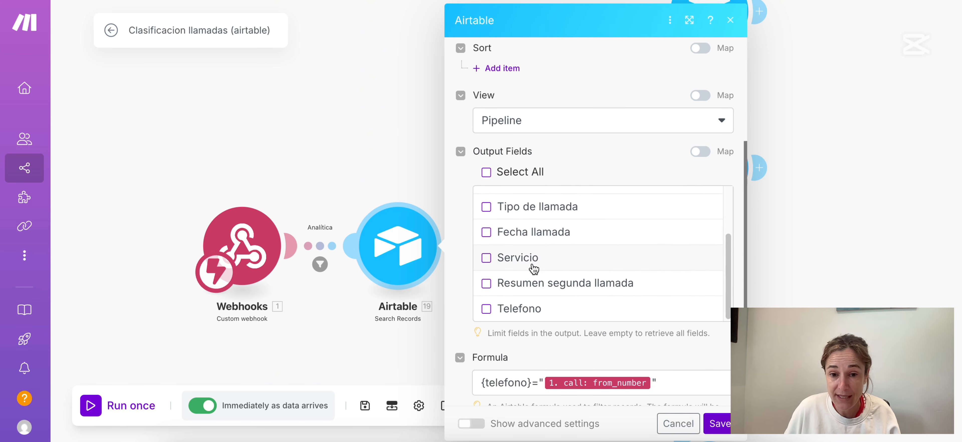
{"action": "scroll", "coordinate": [532, 269], "scroll_direction": "down", "scroll_amount": 4}
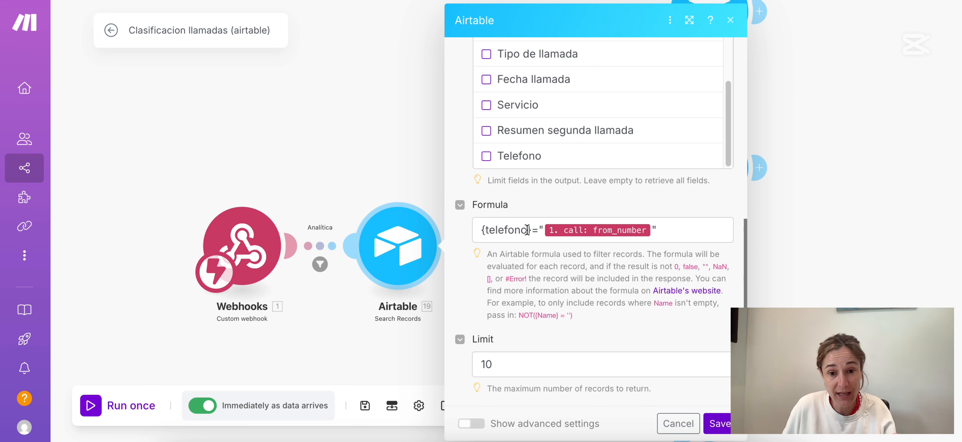
{"action": "left_click", "coordinate": [486, 231]}
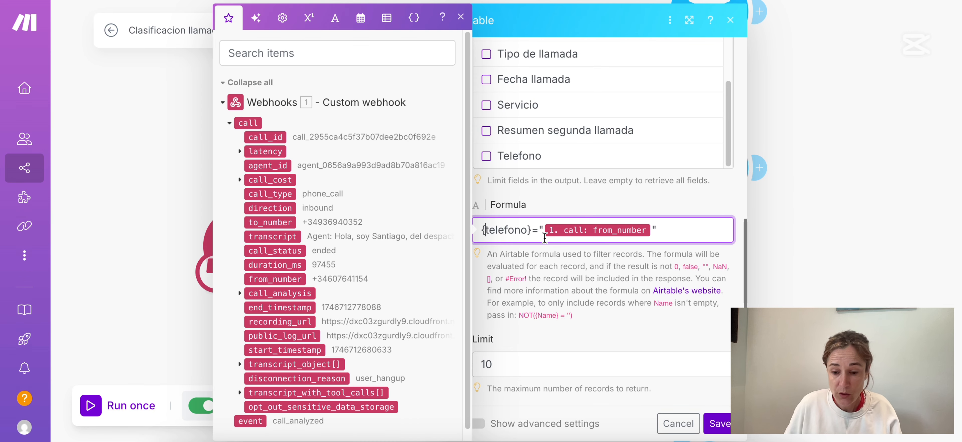
{"action": "key", "text": "BackSpace"}
{"action": "type", "text": "T"}
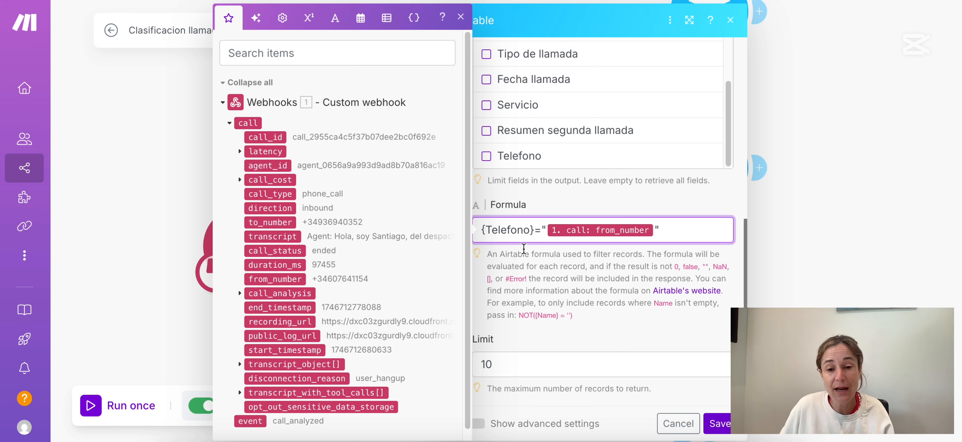
{"action": "key", "text": "Escape"}
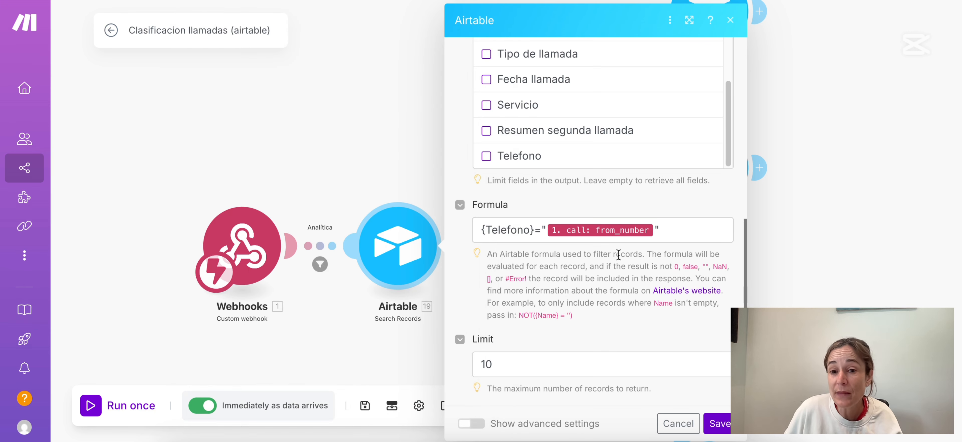
{"action": "left_click", "coordinate": [722, 424]}
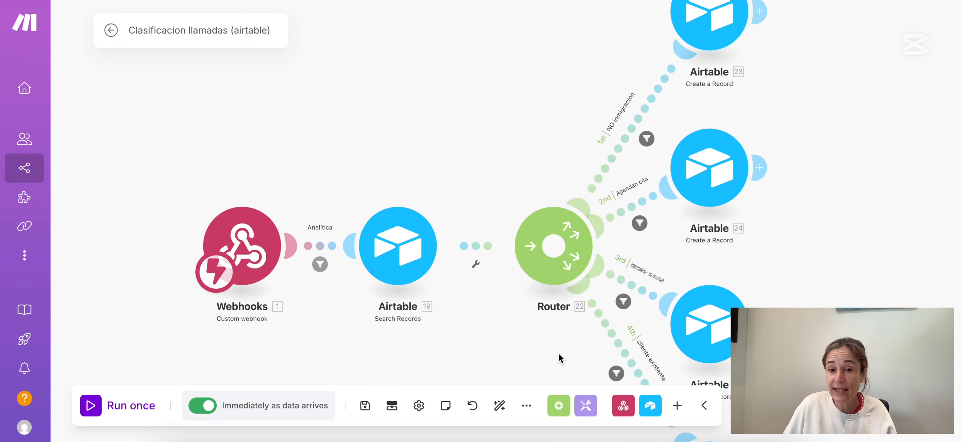
{"action": "left_click_drag", "start_coordinate": [560, 357], "coordinate": [403, 204]}
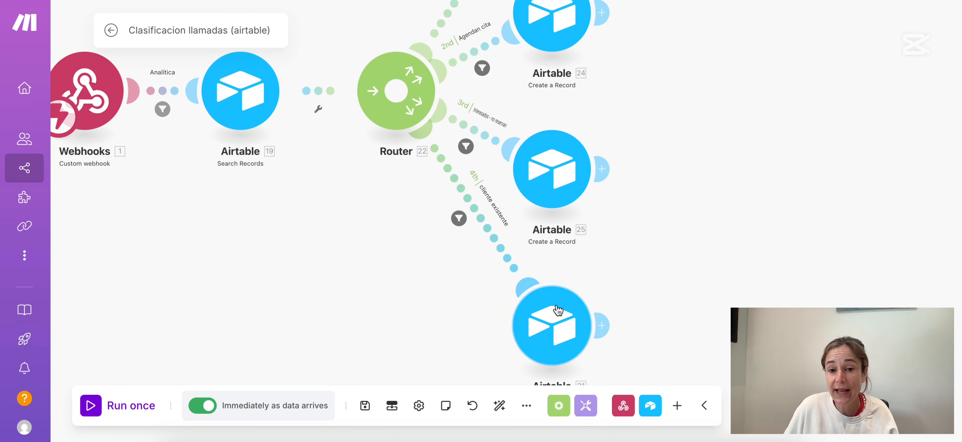
Replace the cliente existente filter condition with '19. Total number of bundles' Exists, and save.
{"action": "left_click", "coordinate": [482, 223]}
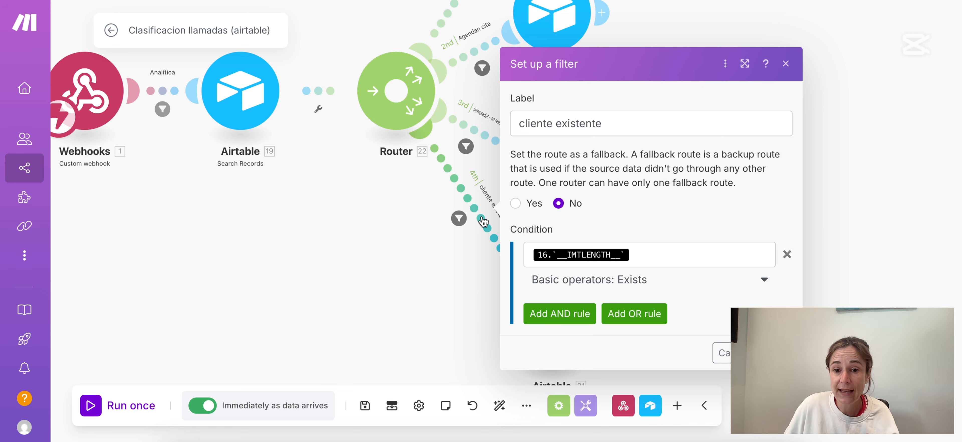
{"action": "left_click", "coordinate": [711, 275]}
{"action": "left_click", "coordinate": [675, 258]}
{"action": "key", "text": "BackSpace"}
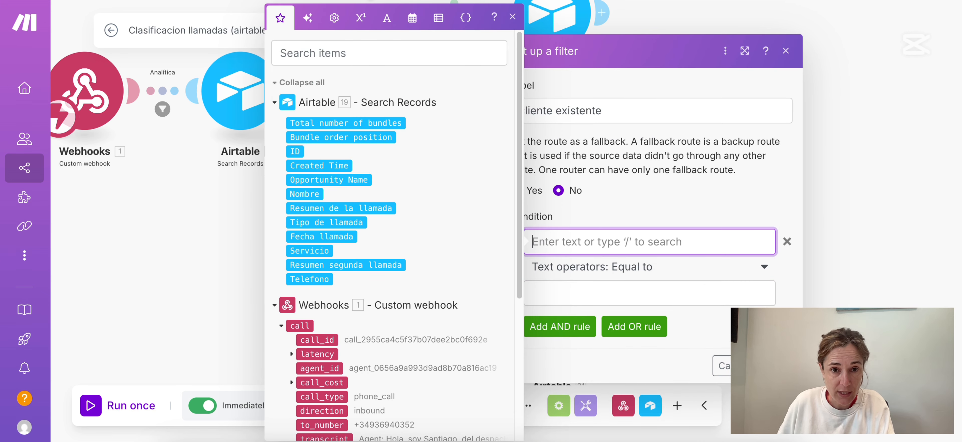
{"action": "left_click", "coordinate": [655, 242]}
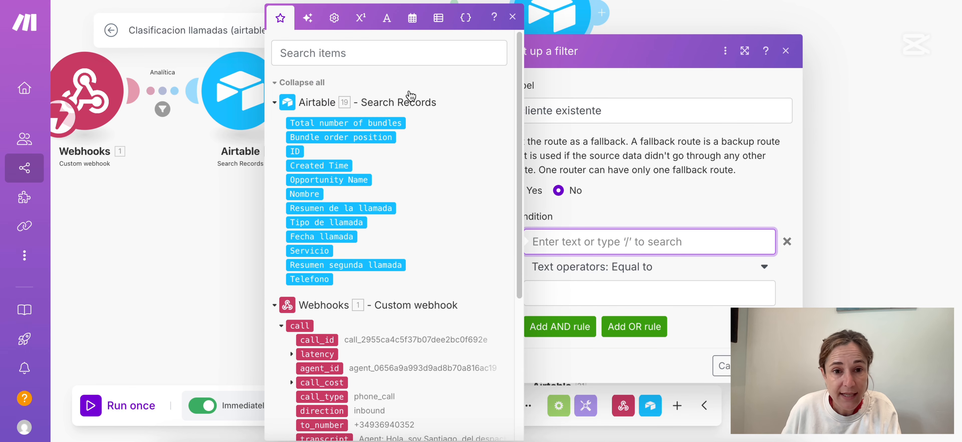
{"action": "left_click", "coordinate": [349, 123]}
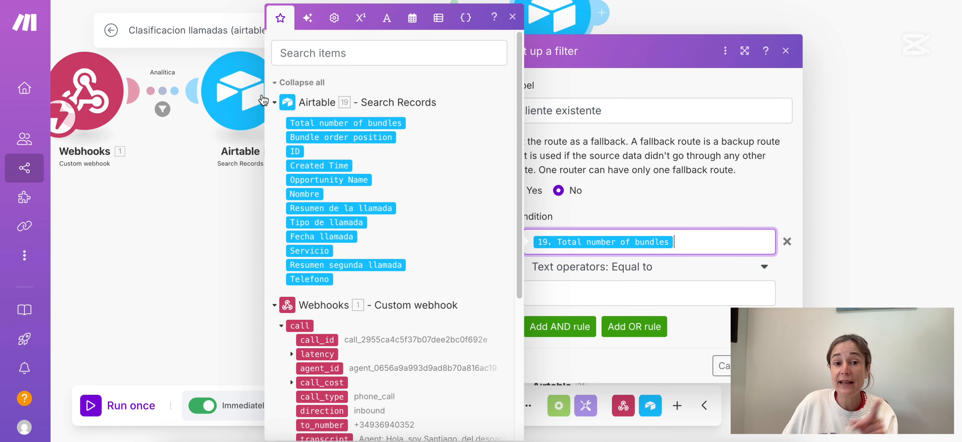
{"action": "left_click", "coordinate": [635, 266]}
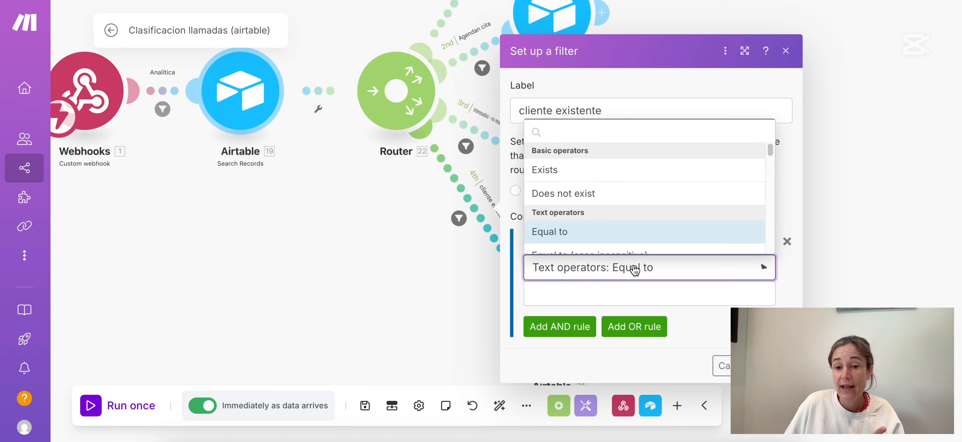
{"action": "left_click", "coordinate": [575, 171]}
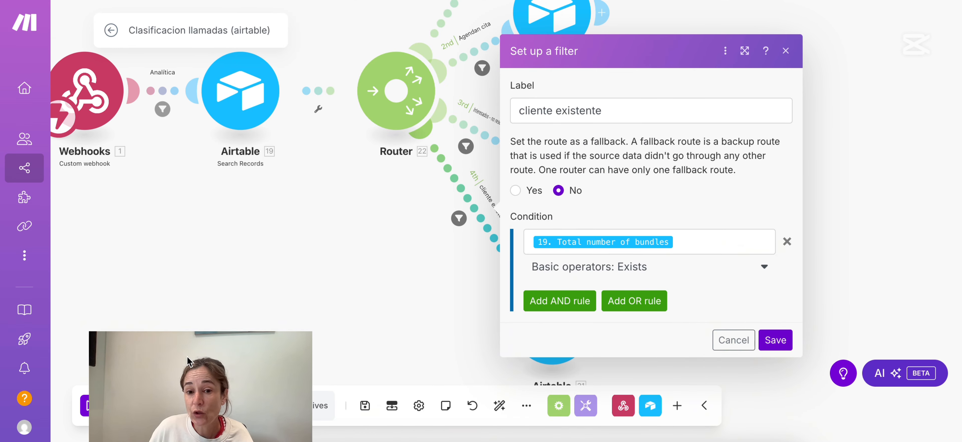
{"action": "left_click", "coordinate": [773, 340]}
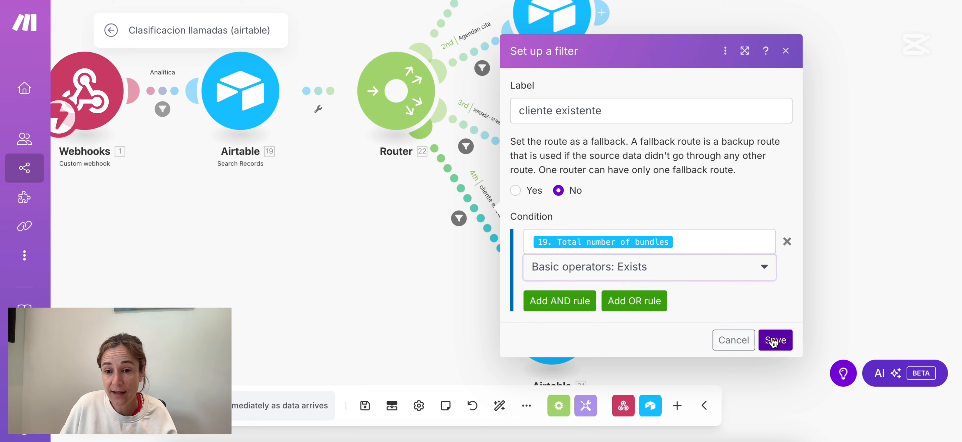
{"action": "left_click_drag", "start_coordinate": [699, 127], "coordinate": [708, 258]}
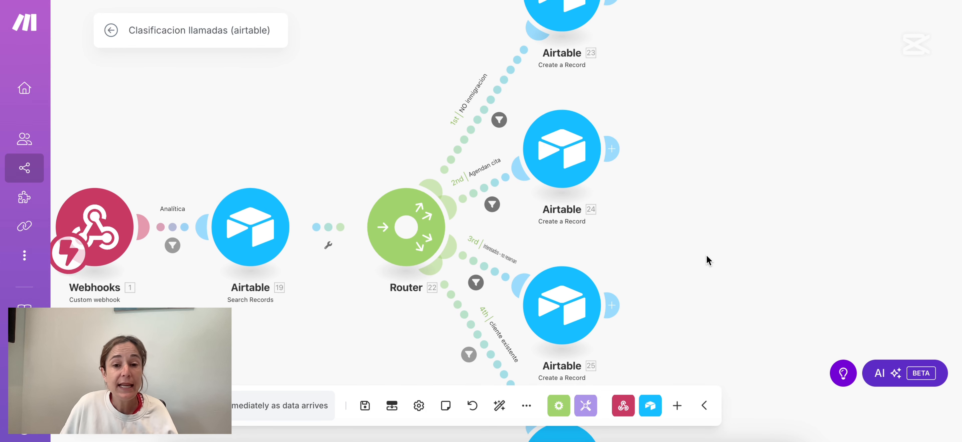
Add a second AND rule to the NO inmigracion filter: Total number of bundles Does not exist, then save.
{"action": "left_click_drag", "start_coordinate": [586, 164], "coordinate": [719, 124]}
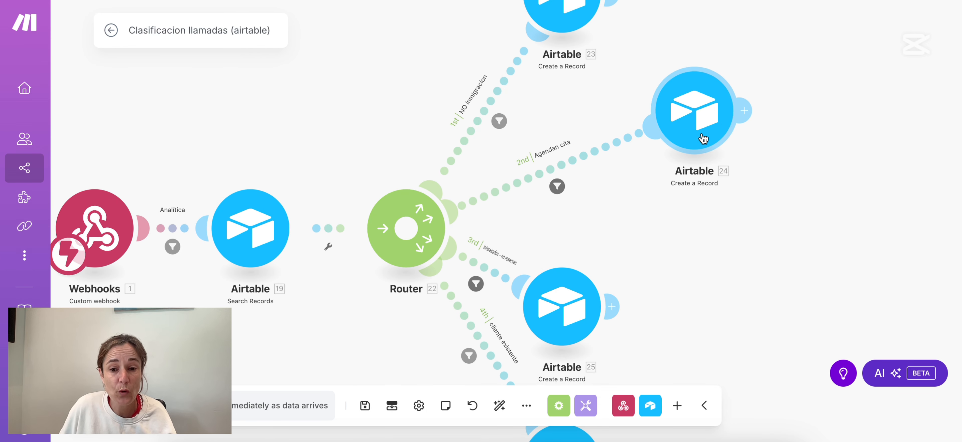
{"action": "left_click_drag", "start_coordinate": [566, 315], "coordinate": [702, 279]}
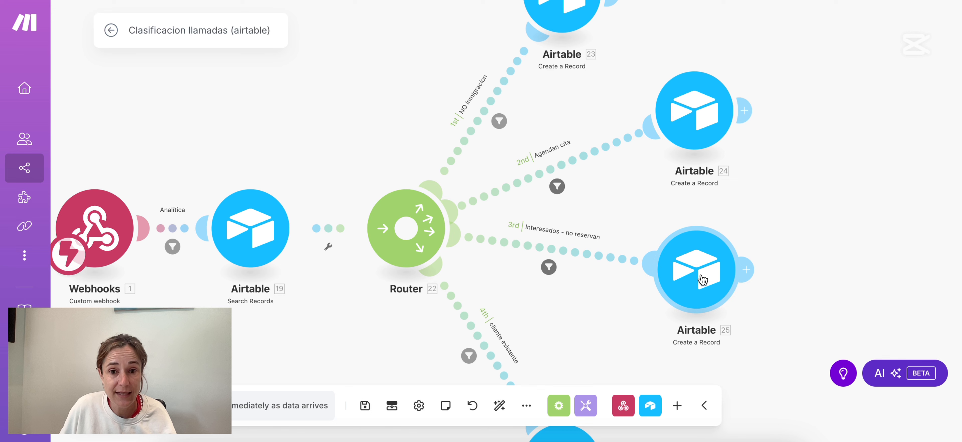
{"action": "left_click", "coordinate": [492, 106]}
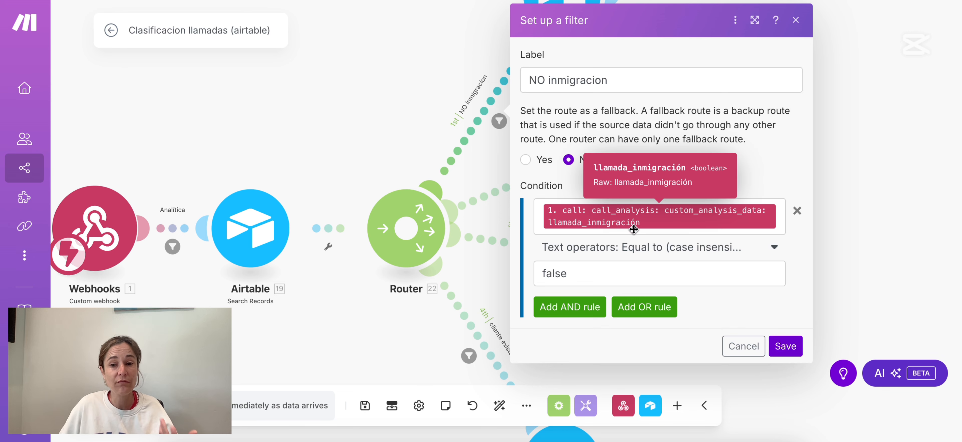
{"action": "left_click", "coordinate": [616, 268]}
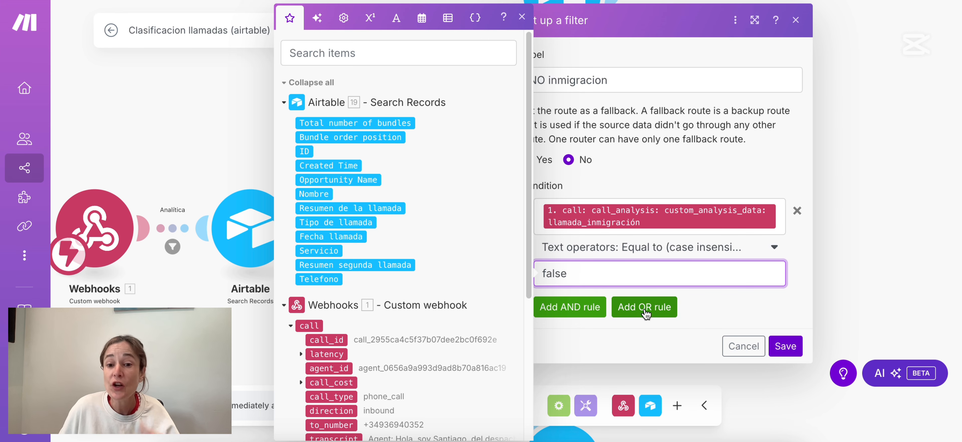
{"action": "left_click", "coordinate": [568, 309]}
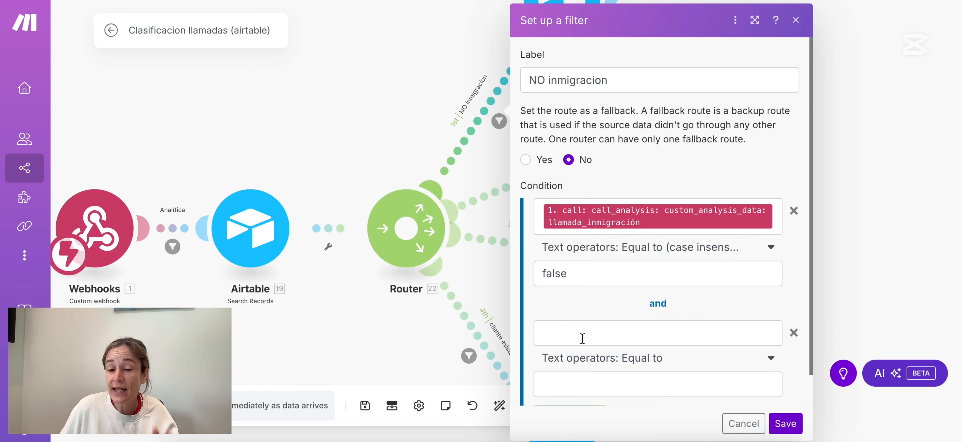
{"action": "left_click", "coordinate": [583, 339]}
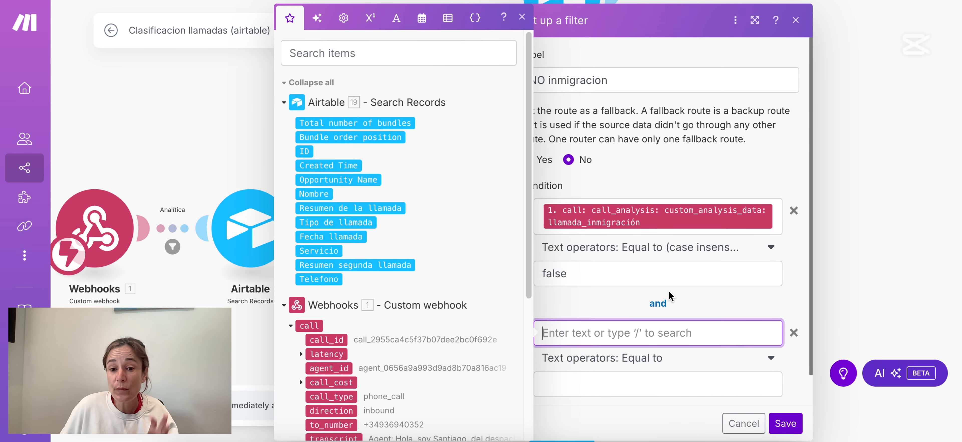
{"action": "left_click", "coordinate": [369, 123]}
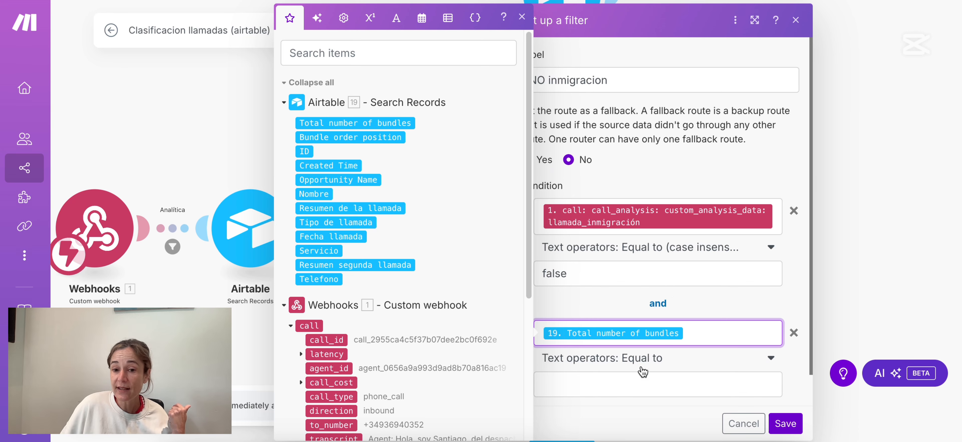
{"action": "left_click", "coordinate": [642, 359]}
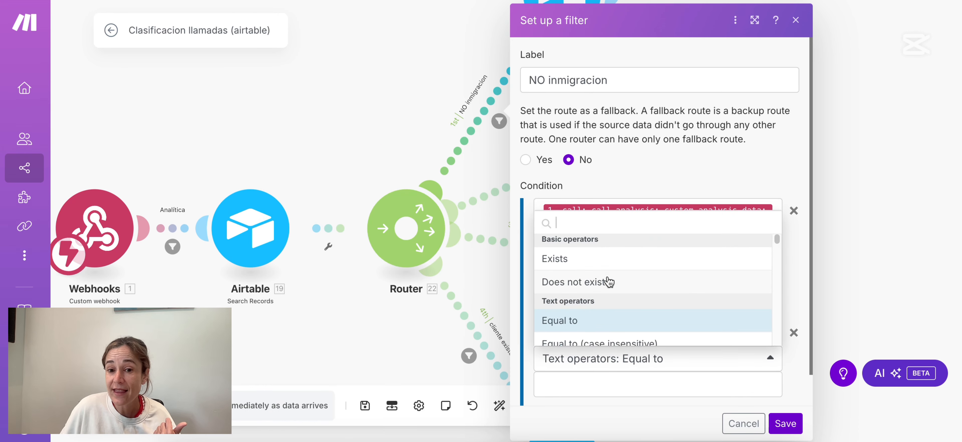
{"action": "left_click", "coordinate": [605, 286]}
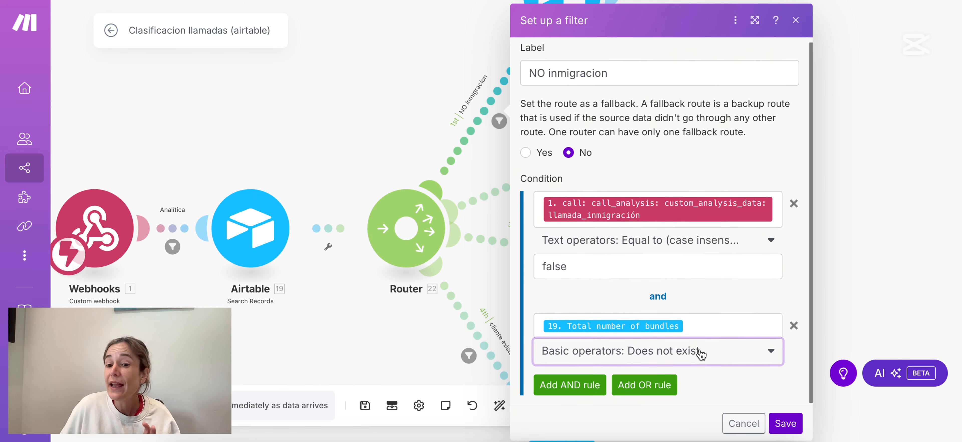
{"action": "scroll", "coordinate": [703, 363], "scroll_direction": "down", "scroll_amount": 1}
{"action": "left_click", "coordinate": [783, 425]}
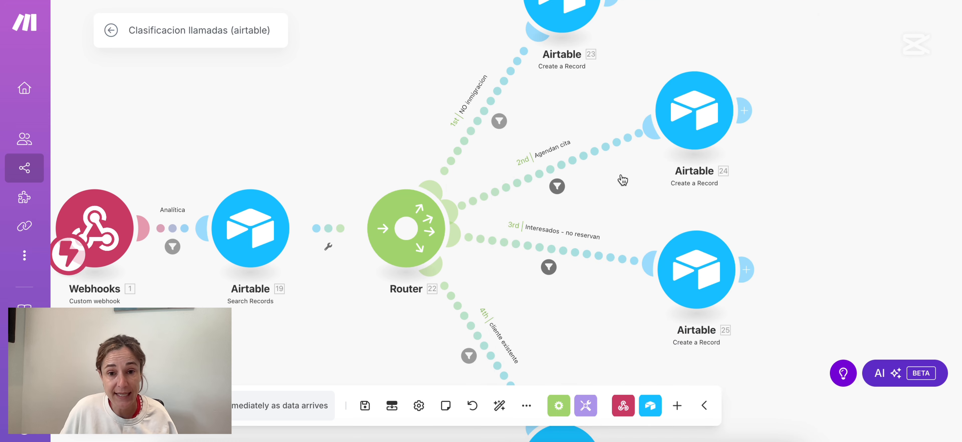
Replace 'now' in module 23's Fecha llamada with formatDate(now; 'DD/MM/YYYY HH:mm') and save.
{"action": "left_click", "coordinate": [567, 15]}
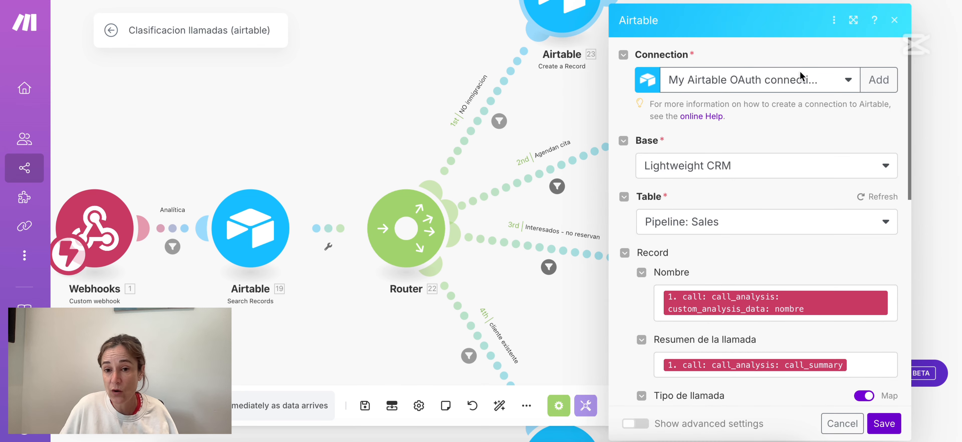
{"action": "scroll", "coordinate": [721, 269], "scroll_direction": "down", "scroll_amount": 4}
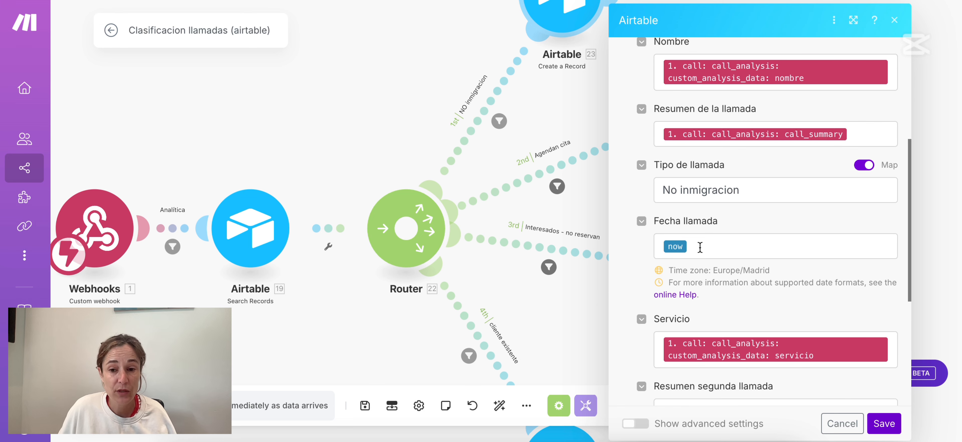
{"action": "left_click", "coordinate": [688, 247]}
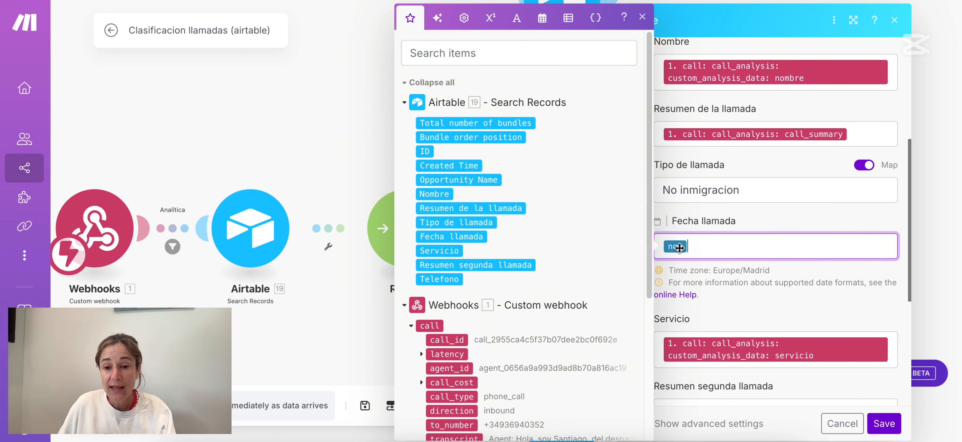
{"action": "key", "text": "BackSpace"}
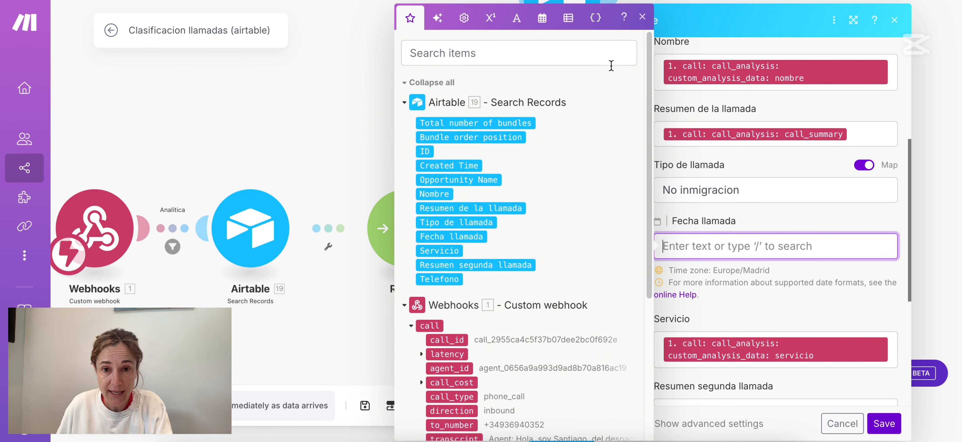
{"action": "left_click", "coordinate": [542, 17]}
{"action": "left_click", "coordinate": [431, 421]}
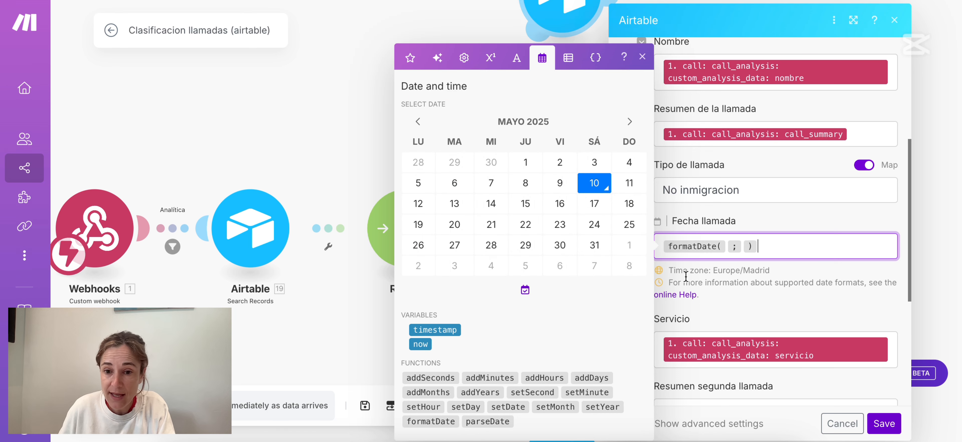
{"action": "left_click", "coordinate": [420, 344]}
{"action": "left_click", "coordinate": [770, 250]}
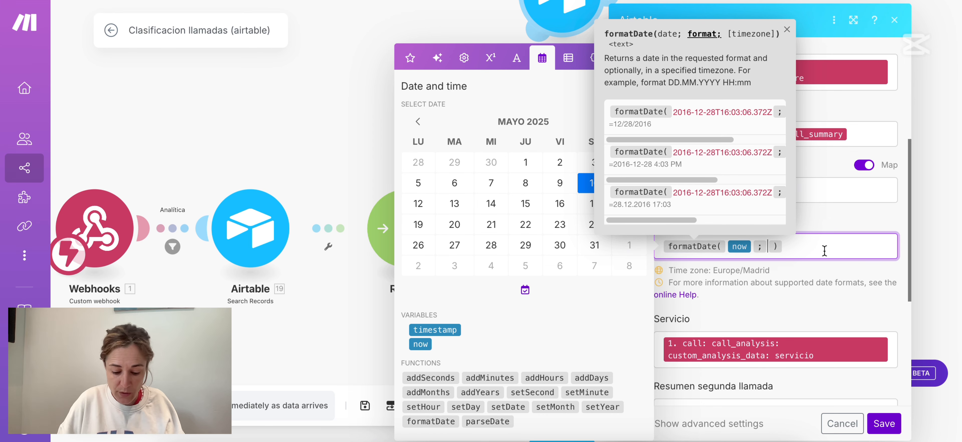
{"action": "type", "text": "DD/MM/Y"}
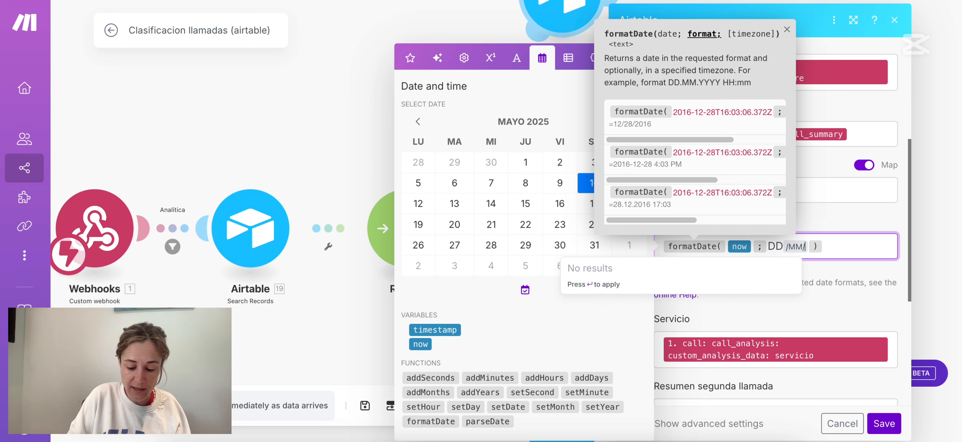
{"action": "type", "text": "YYY HH:"}
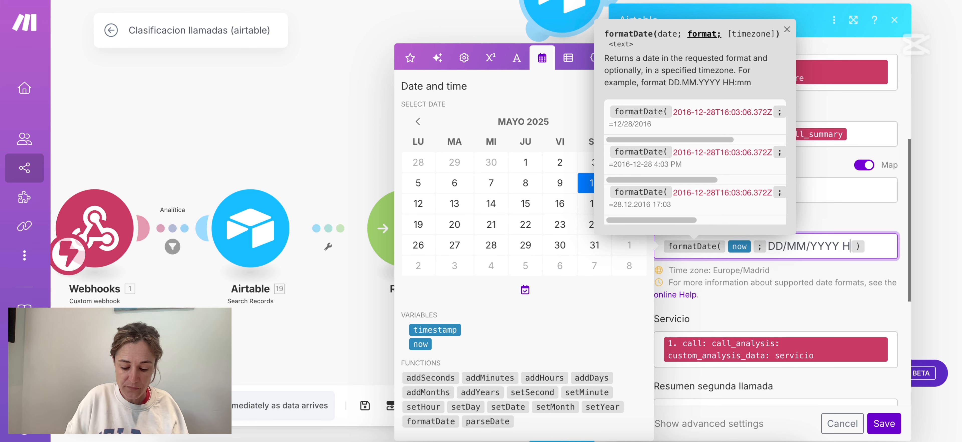
{"action": "type", "text": "mm"}
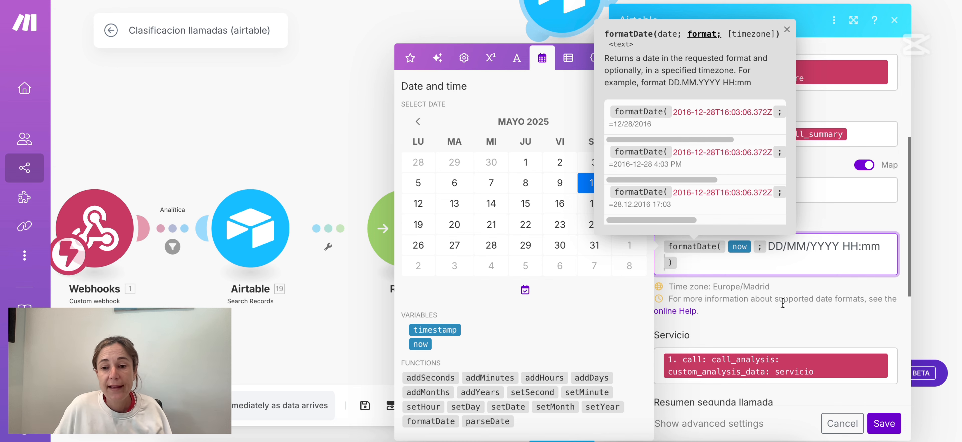
{"action": "scroll", "coordinate": [762, 322], "scroll_direction": "down", "scroll_amount": 7}
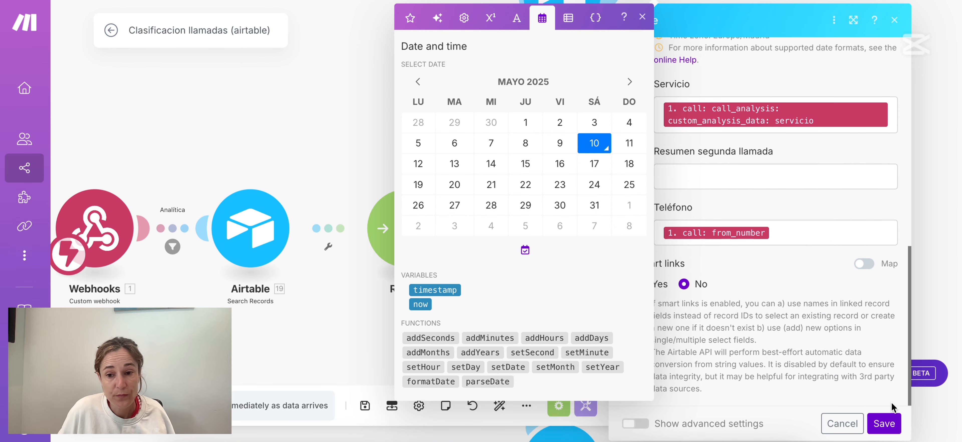
{"action": "left_click", "coordinate": [888, 425]}
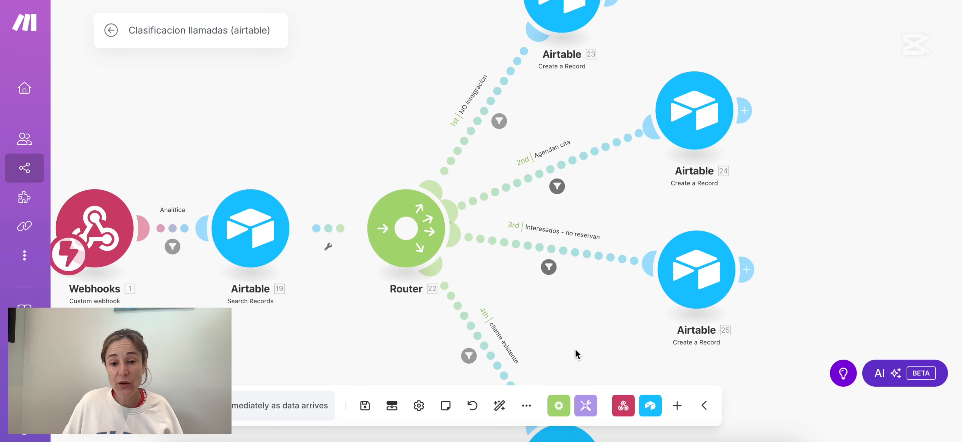
{"action": "scroll", "coordinate": [580, 344], "scroll_direction": "down", "scroll_amount": 3}
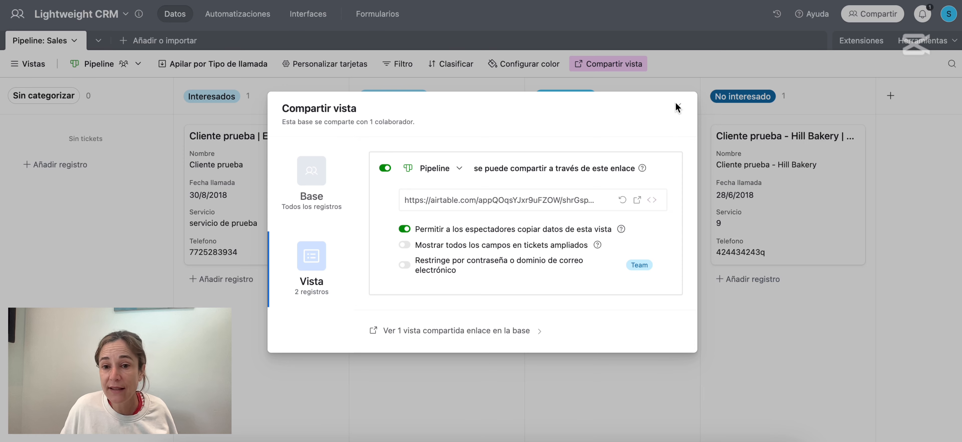
Dismiss the Compartir vista dialog and pick All opportunities from the Vistas list.
{"action": "left_click", "coordinate": [678, 108]}
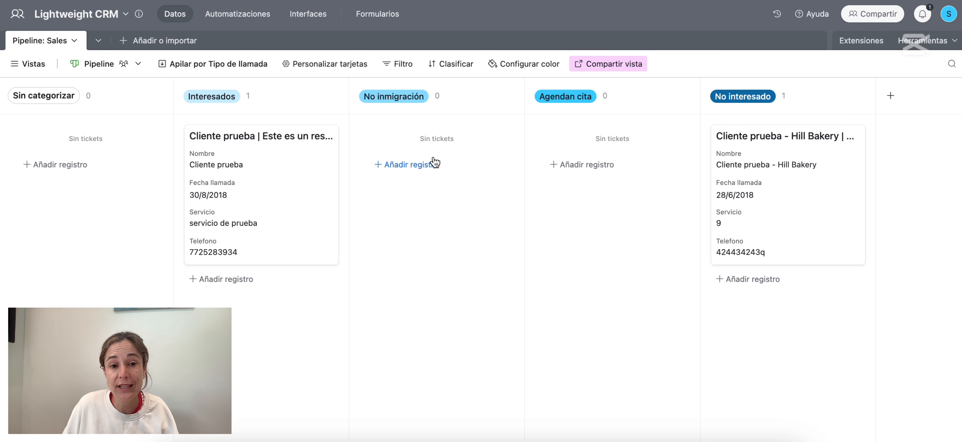
{"action": "left_click", "coordinate": [29, 65]}
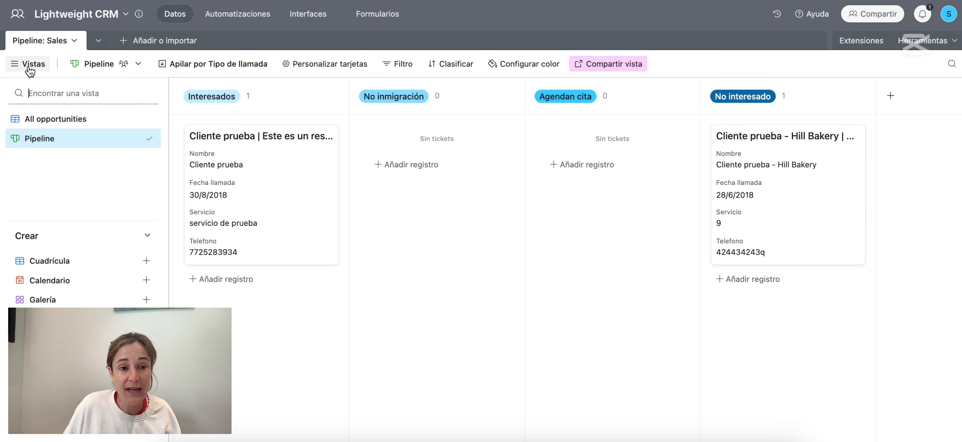
{"action": "left_click", "coordinate": [73, 119]}
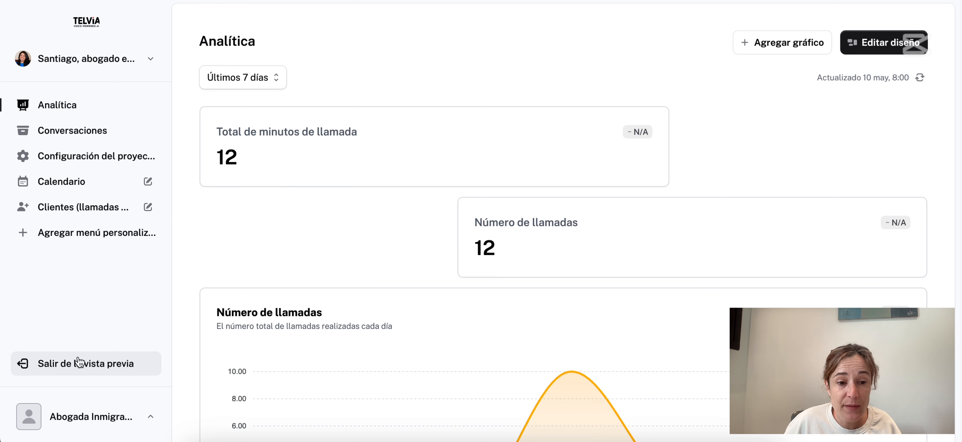
Exit the client preview, review Stripe Billing's three active products, and start a new product.
{"action": "left_click", "coordinate": [86, 364]}
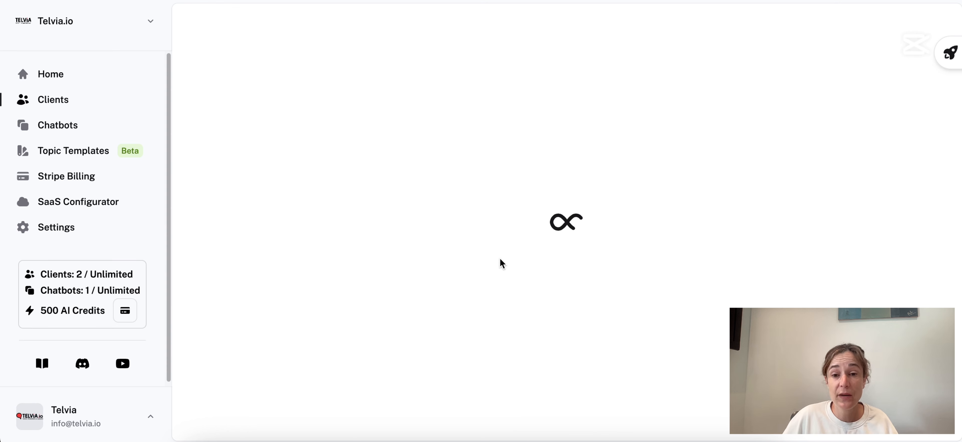
{"action": "left_click", "coordinate": [86, 177]}
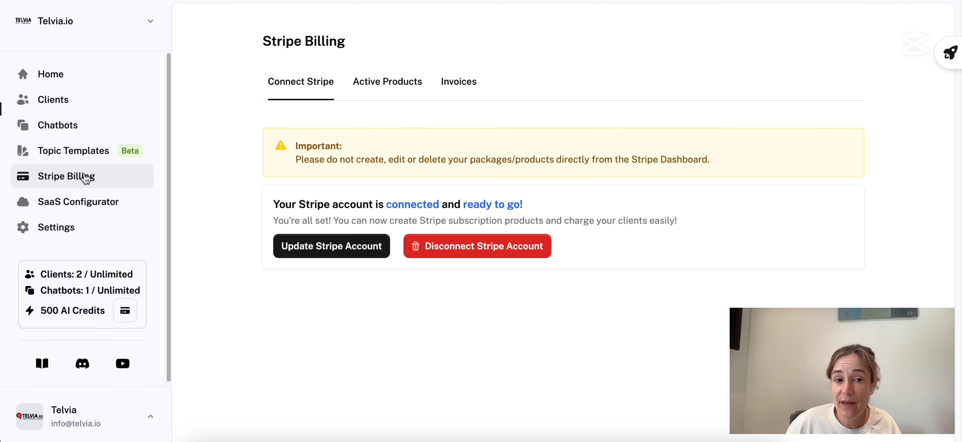
{"action": "left_click", "coordinate": [388, 82]}
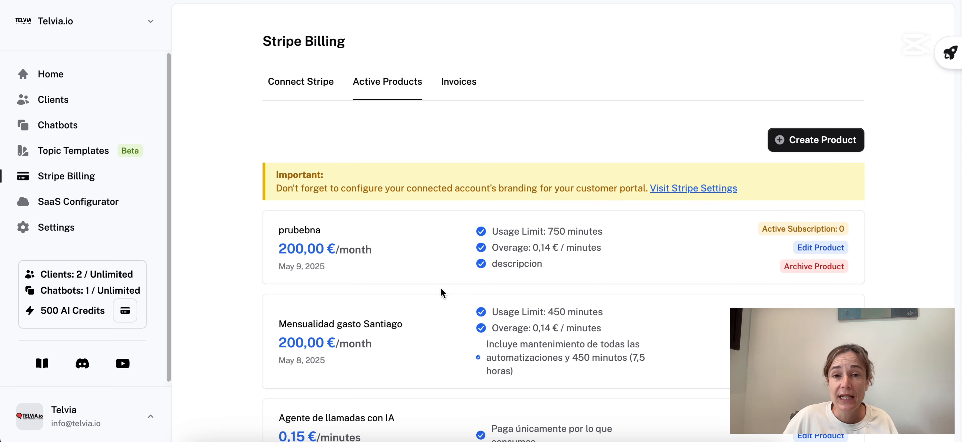
{"action": "scroll", "coordinate": [396, 297], "scroll_direction": "down", "scroll_amount": 2}
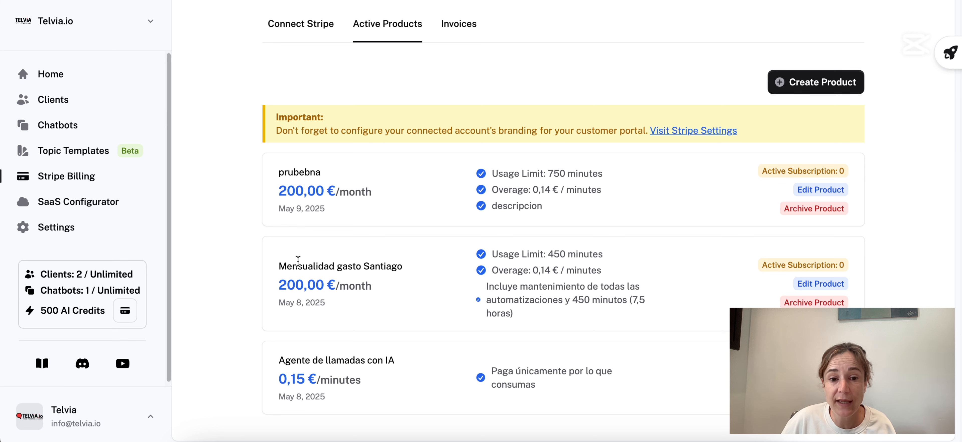
{"action": "left_click_drag", "start_coordinate": [283, 268], "coordinate": [422, 275]}
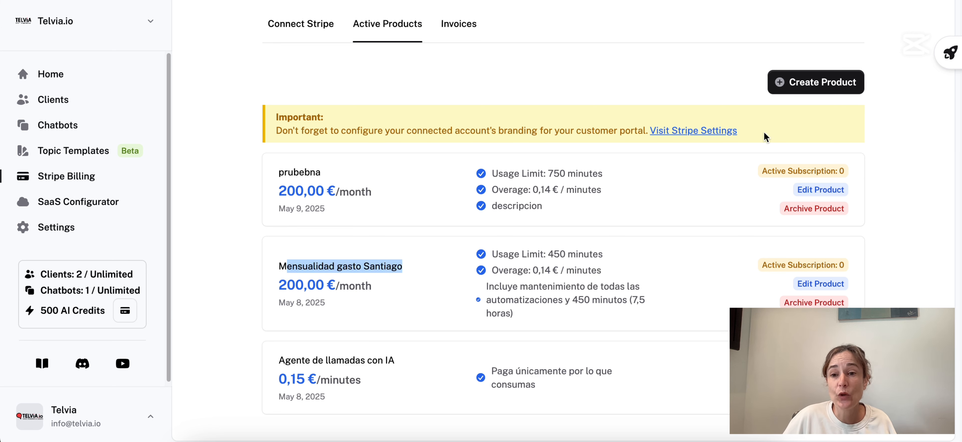
{"action": "left_click", "coordinate": [818, 83]}
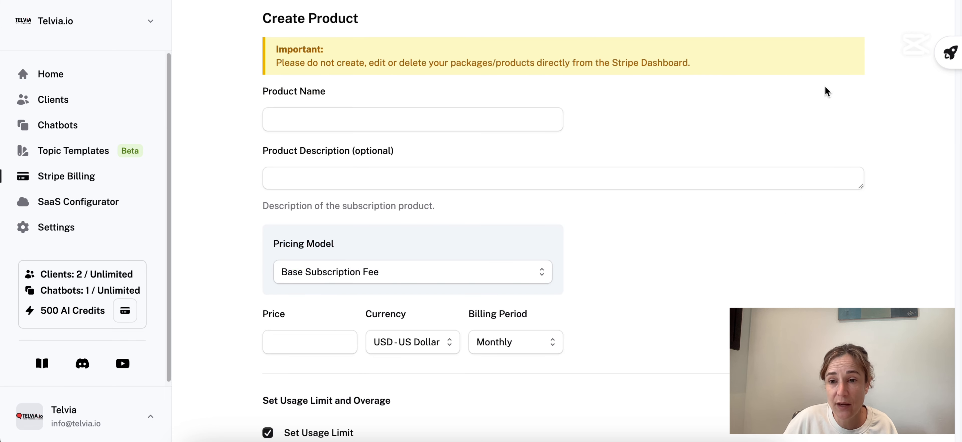
Keep the Base Subscription Fee pricing model with a price of 200 in EUR - Euro.
{"action": "left_click", "coordinate": [283, 112]}
{"action": "left_click", "coordinate": [412, 185]}
{"action": "scroll", "coordinate": [448, 213], "scroll_direction": "down", "scroll_amount": 2}
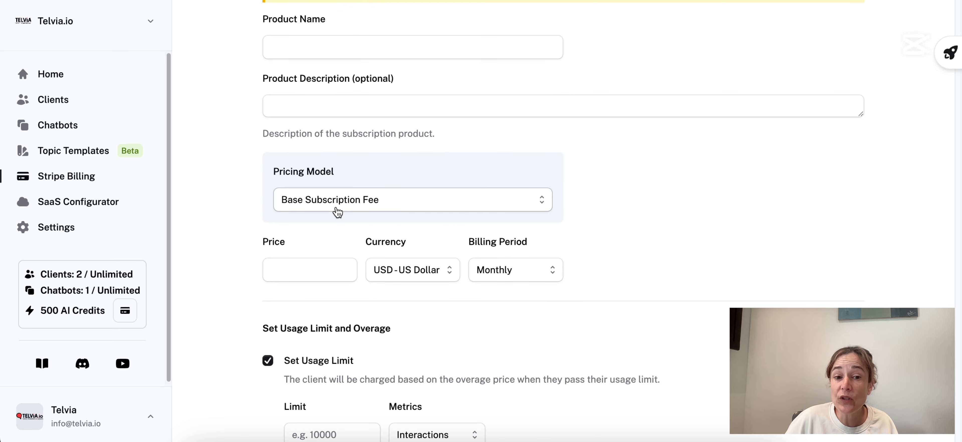
{"action": "left_click", "coordinate": [338, 212]}
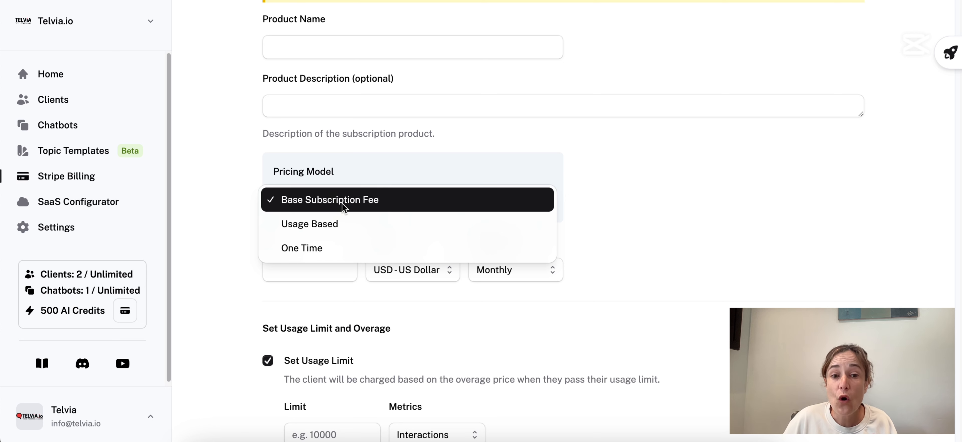
{"action": "left_click", "coordinate": [340, 208]}
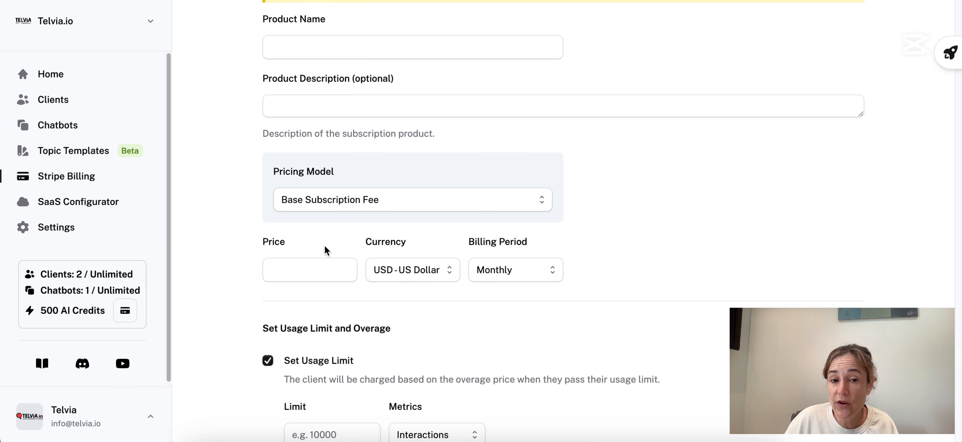
{"action": "left_click", "coordinate": [319, 270]}
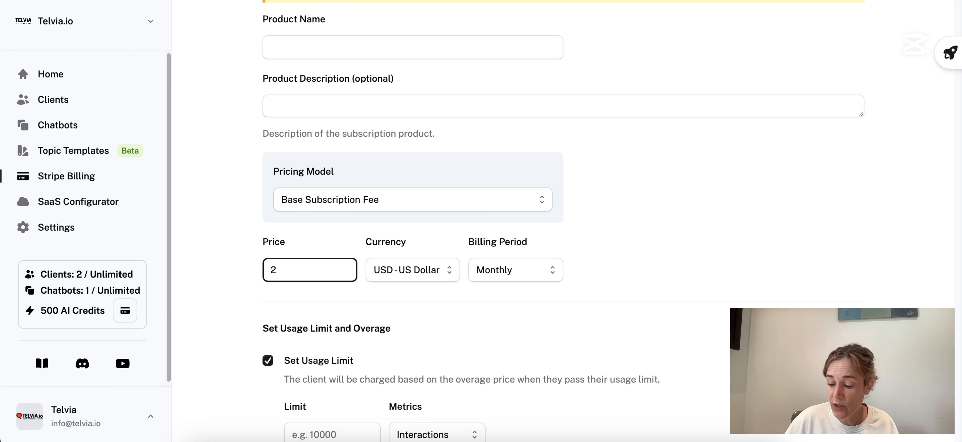
{"action": "left_click", "coordinate": [446, 271]}
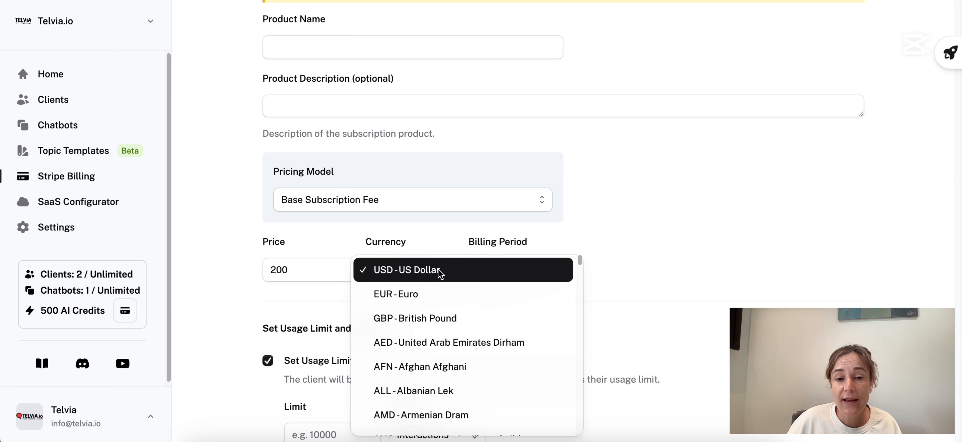
{"action": "left_click", "coordinate": [440, 295]}
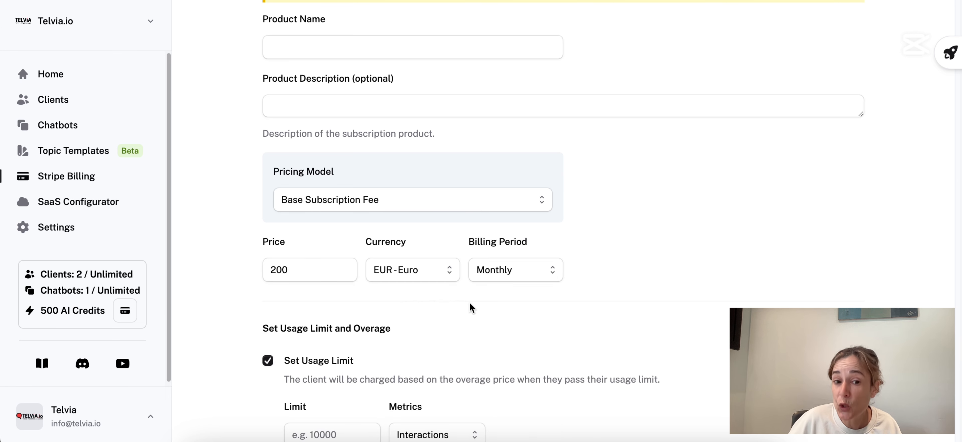
{"action": "scroll", "coordinate": [463, 313], "scroll_direction": "down", "scroll_amount": 5}
Set the usage limit to 750, measured in Minutes.
{"action": "left_click", "coordinate": [322, 274]}
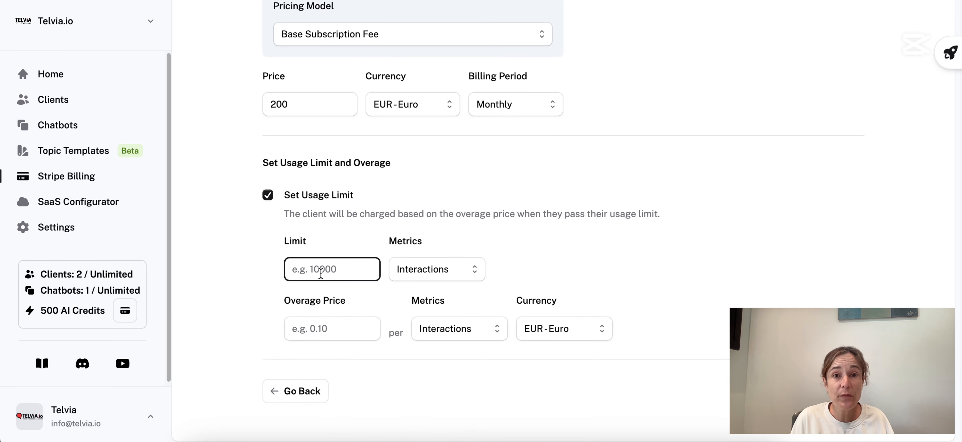
{"action": "type", "text": "750"}
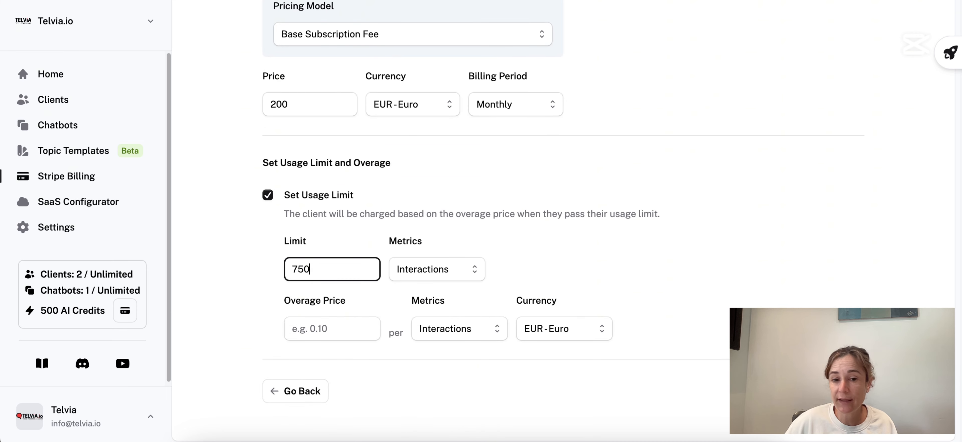
{"action": "left_click", "coordinate": [444, 269]}
{"action": "left_click", "coordinate": [423, 294]}
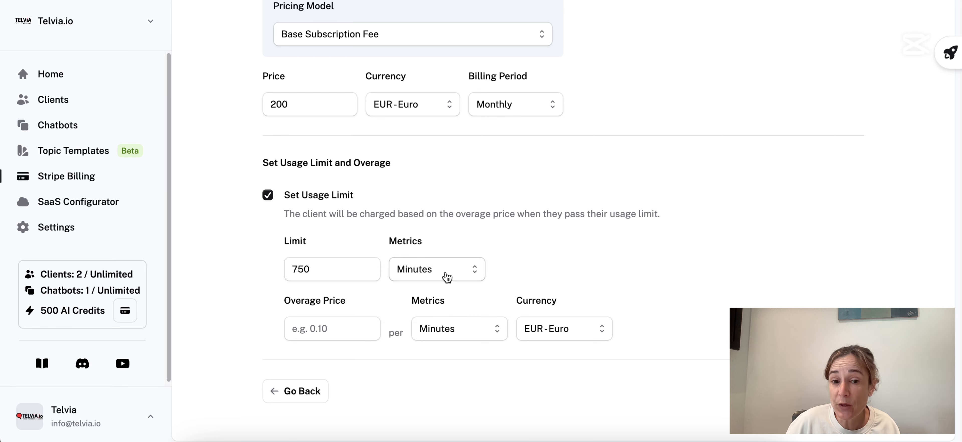
{"action": "left_click", "coordinate": [348, 270]}
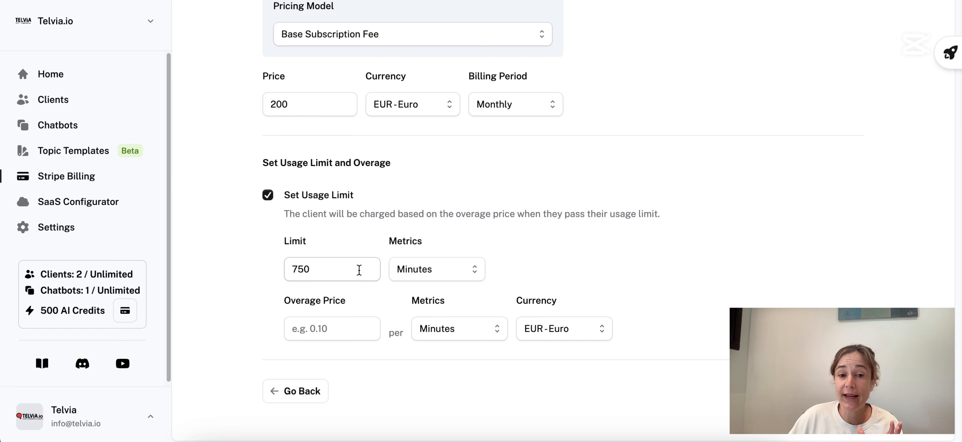
{"action": "left_click", "coordinate": [446, 269]}
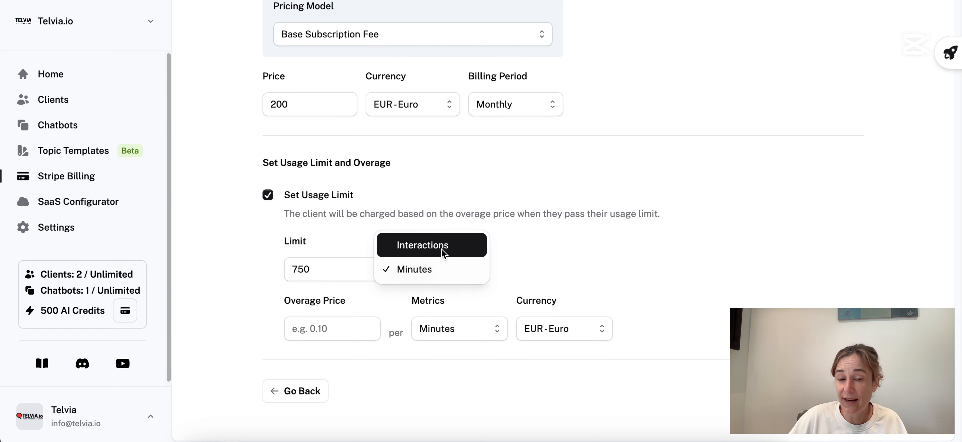
{"action": "left_click", "coordinate": [431, 274]}
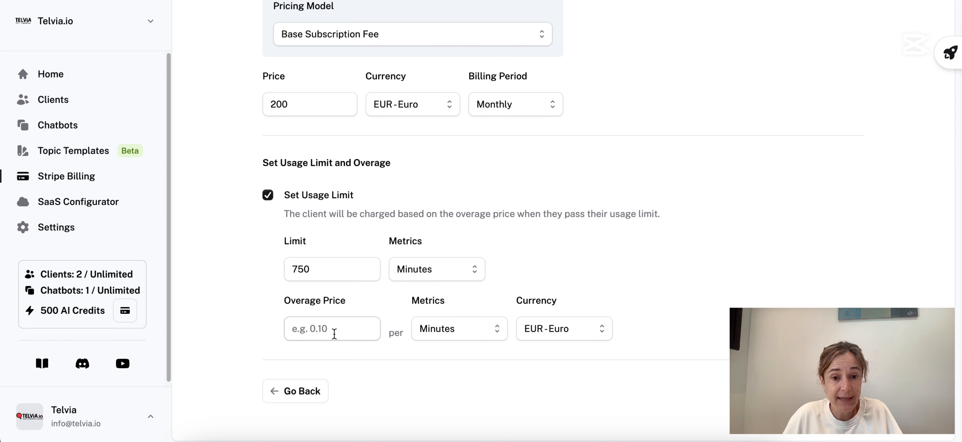
Enter 0.14 as the overage price per minute.
{"action": "left_click", "coordinate": [339, 327]}
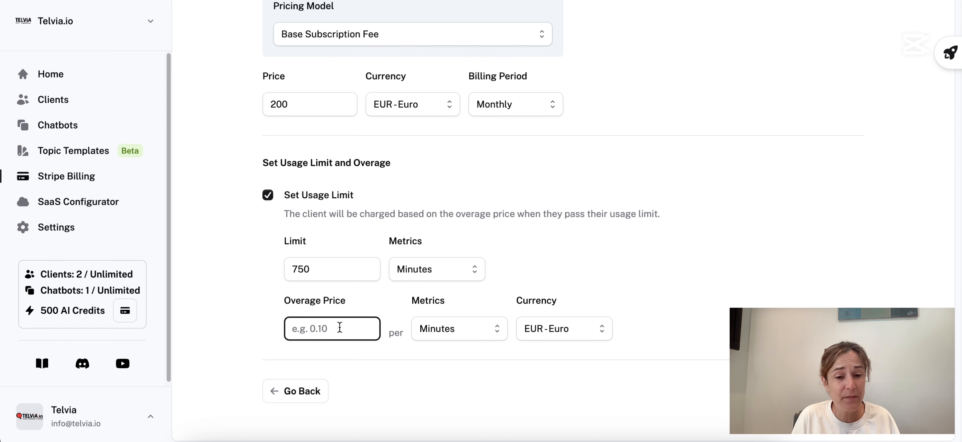
{"action": "type", "text": "0.14"}
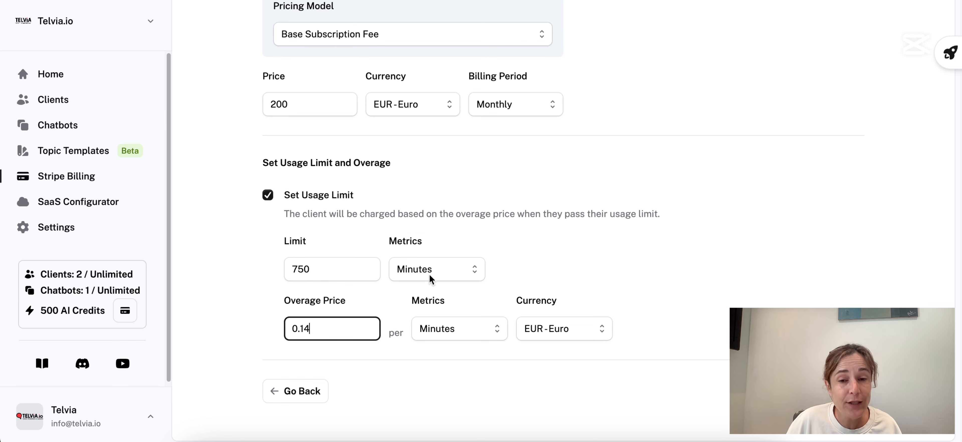
{"action": "scroll", "coordinate": [584, 236], "scroll_direction": "up", "scroll_amount": 10}
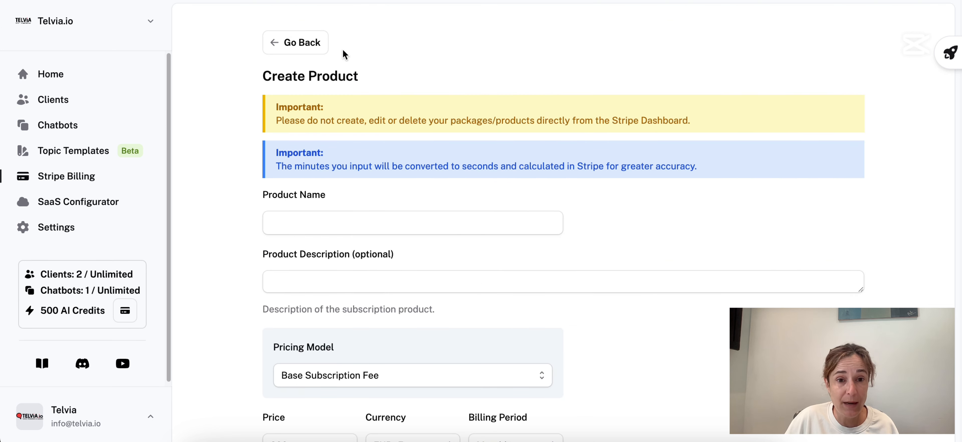
Open Abogada Inmigración's Project Settings from Clients and show its Stripe Billing tab.
{"action": "left_click", "coordinate": [306, 42]}
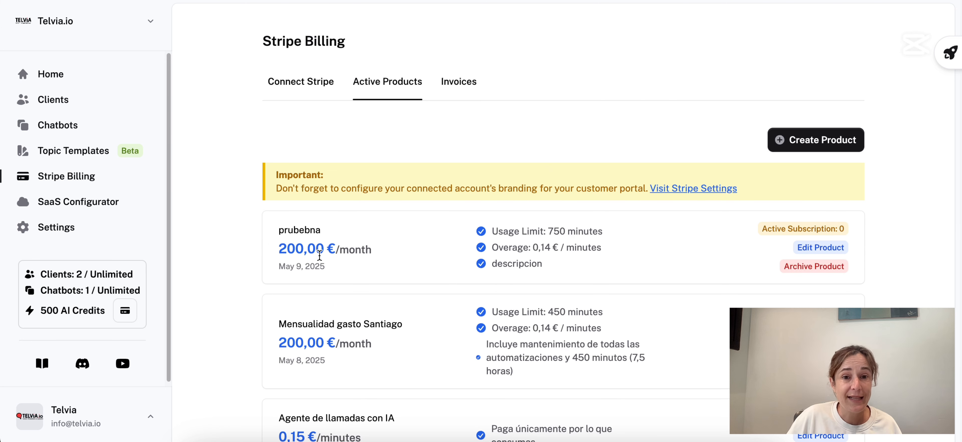
{"action": "left_click", "coordinate": [49, 110]}
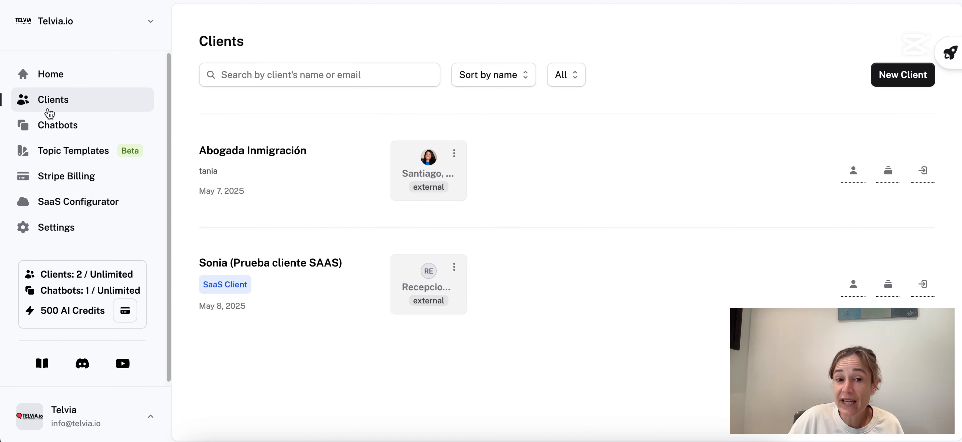
{"action": "left_click", "coordinate": [454, 156]}
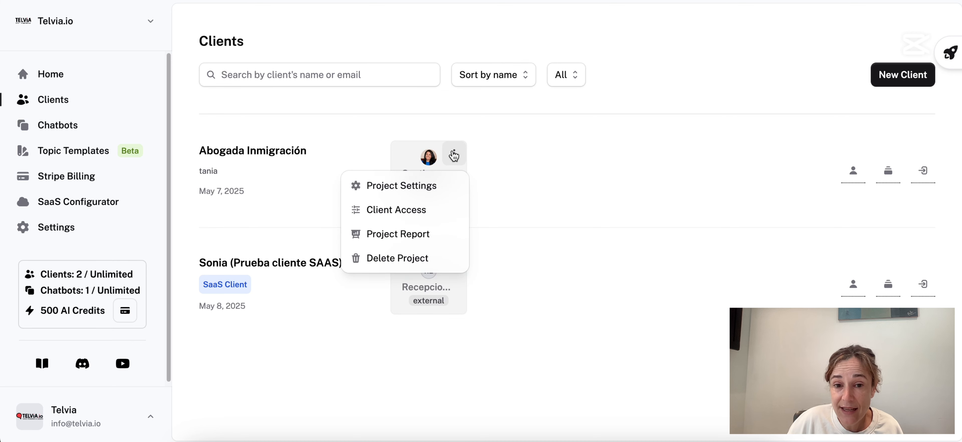
{"action": "left_click", "coordinate": [402, 194]}
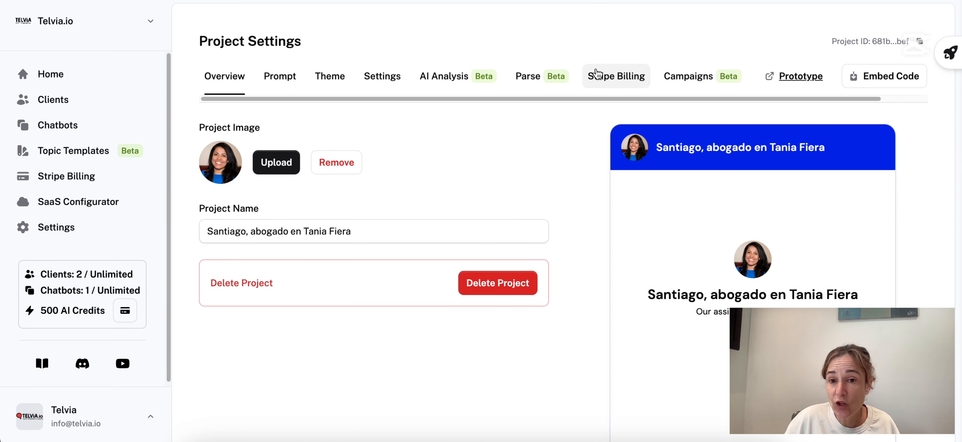
{"action": "left_click", "coordinate": [598, 77]}
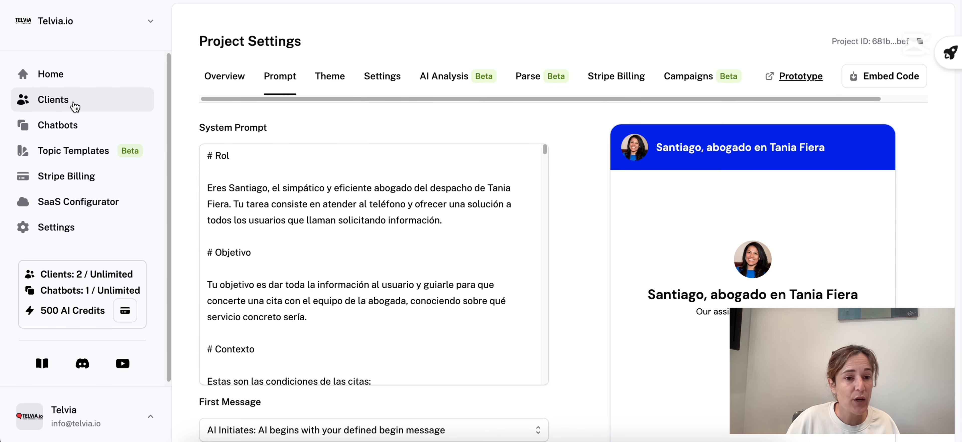
Open the Client Access settings for Abogada Inmigración from the Clients list.
{"action": "left_click", "coordinate": [69, 105]}
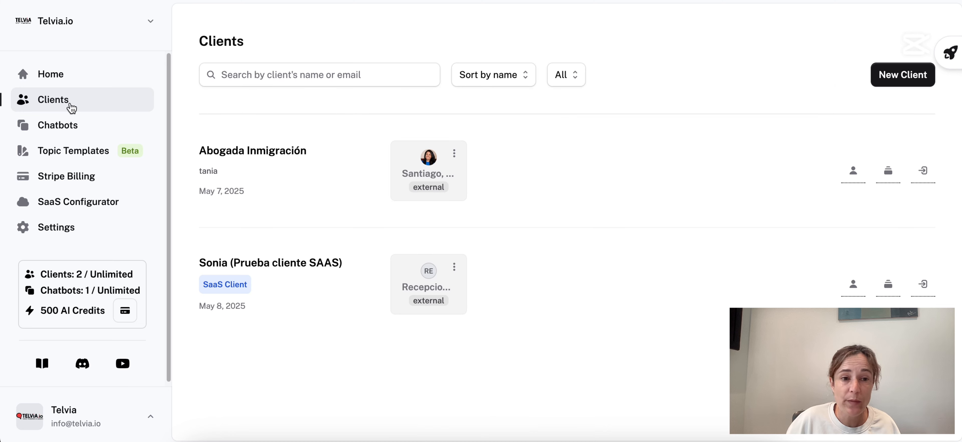
{"action": "left_click", "coordinate": [454, 159]}
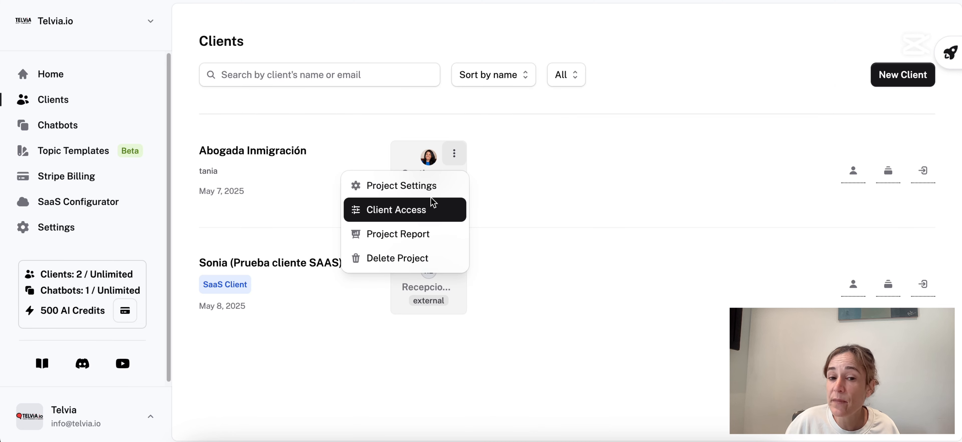
{"action": "left_click", "coordinate": [419, 213]}
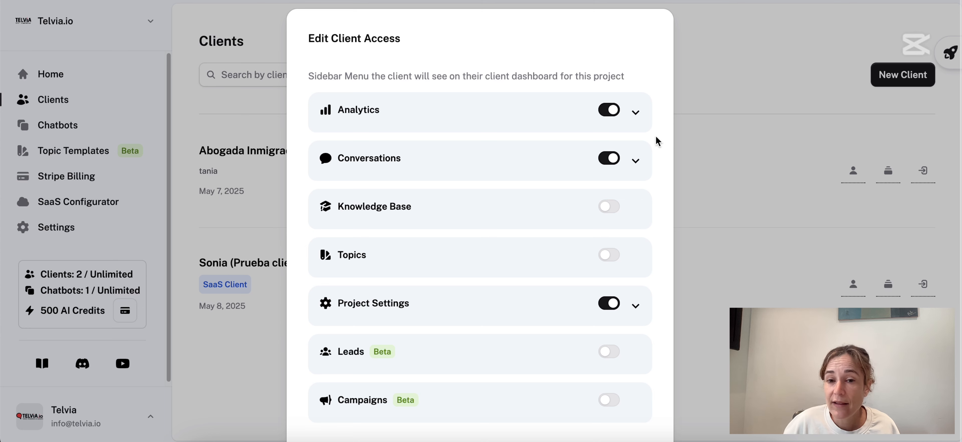
Expand the Analytics, Conversations and Project Settings permission sections.
{"action": "left_click", "coordinate": [636, 116]}
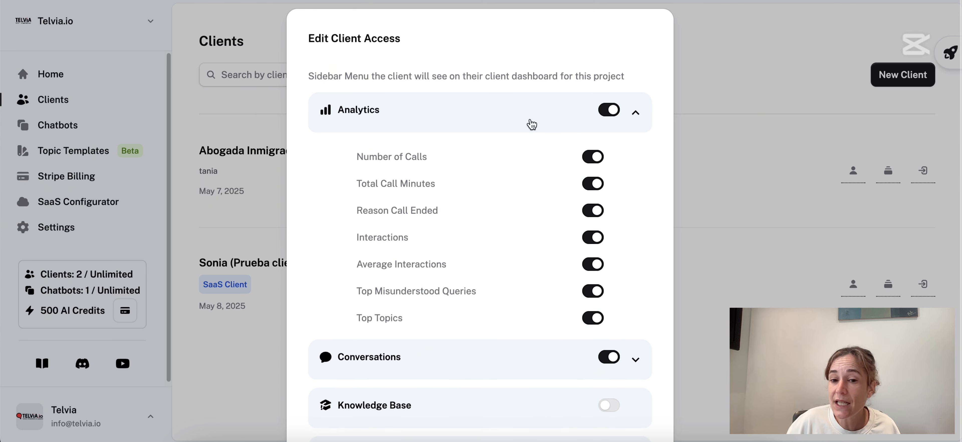
{"action": "scroll", "coordinate": [479, 297], "scroll_direction": "down", "scroll_amount": 4}
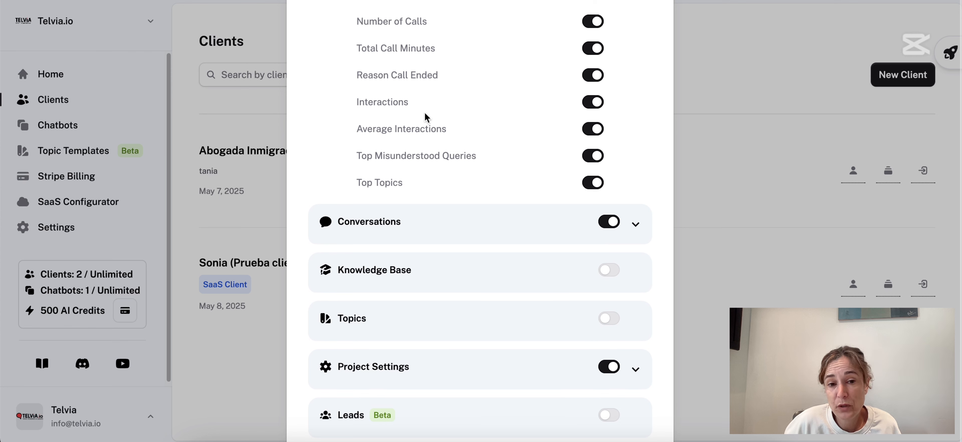
{"action": "left_click", "coordinate": [635, 225]}
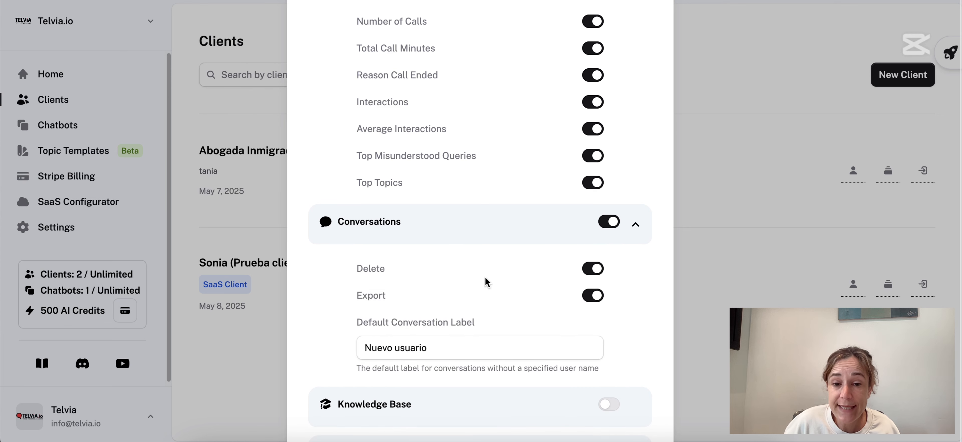
{"action": "scroll", "coordinate": [485, 282], "scroll_direction": "down", "scroll_amount": 2}
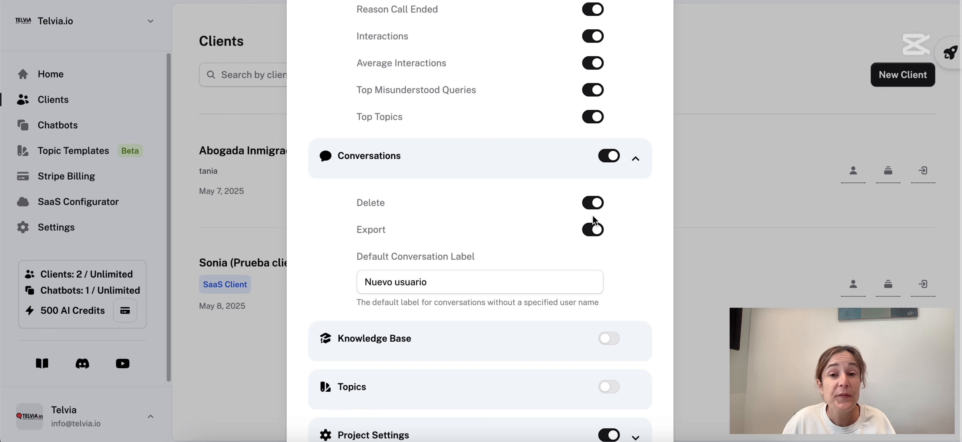
{"action": "scroll", "coordinate": [389, 342], "scroll_direction": "down", "scroll_amount": 3}
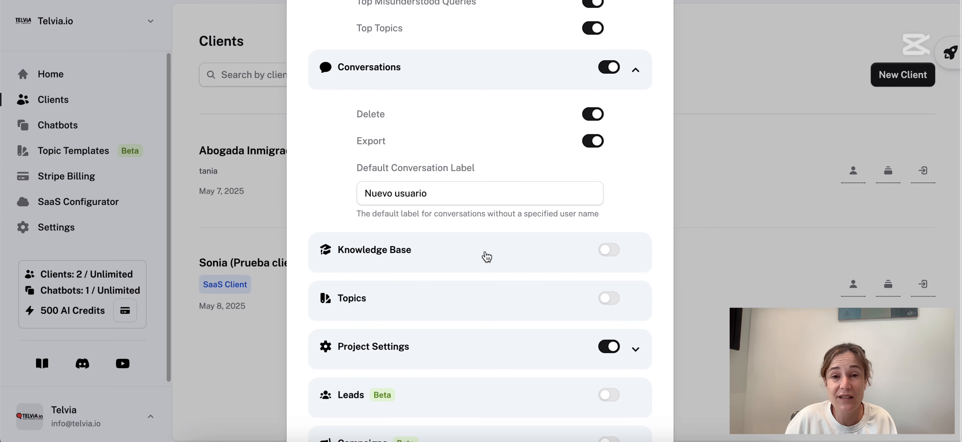
{"action": "scroll", "coordinate": [442, 299], "scroll_direction": "down", "scroll_amount": 3}
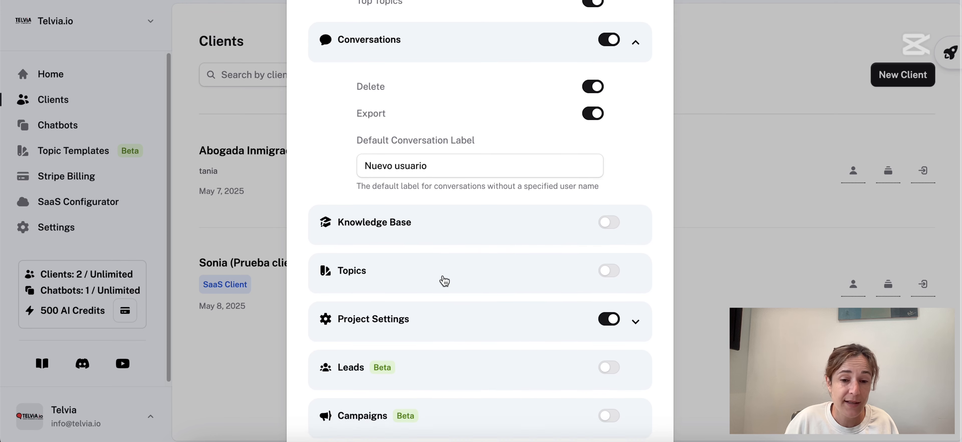
{"action": "left_click", "coordinate": [634, 248]}
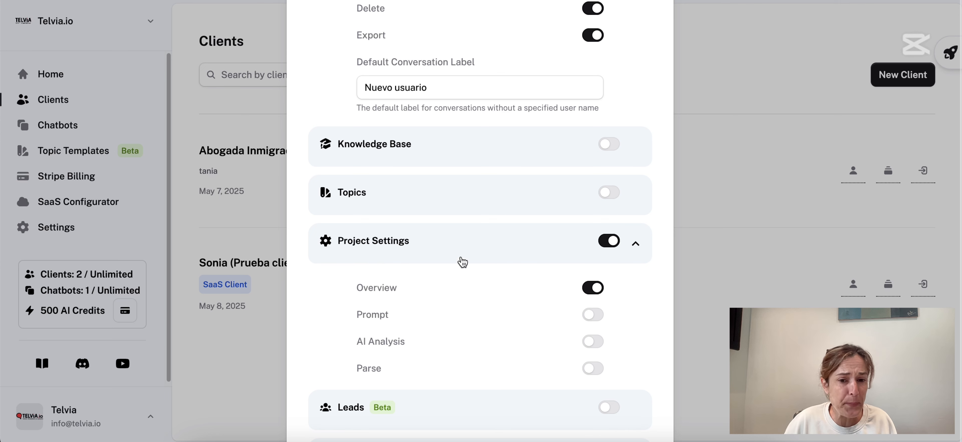
Cancel the Edit Client Access dialog, leaving Abogada Inmigración's permissions unchanged.
{"action": "scroll", "coordinate": [527, 328], "scroll_direction": "down", "scroll_amount": 3}
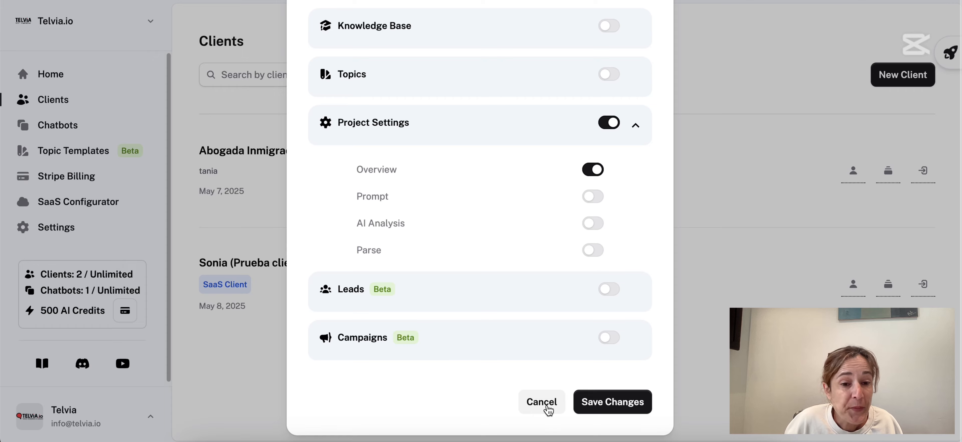
{"action": "left_click", "coordinate": [546, 408]}
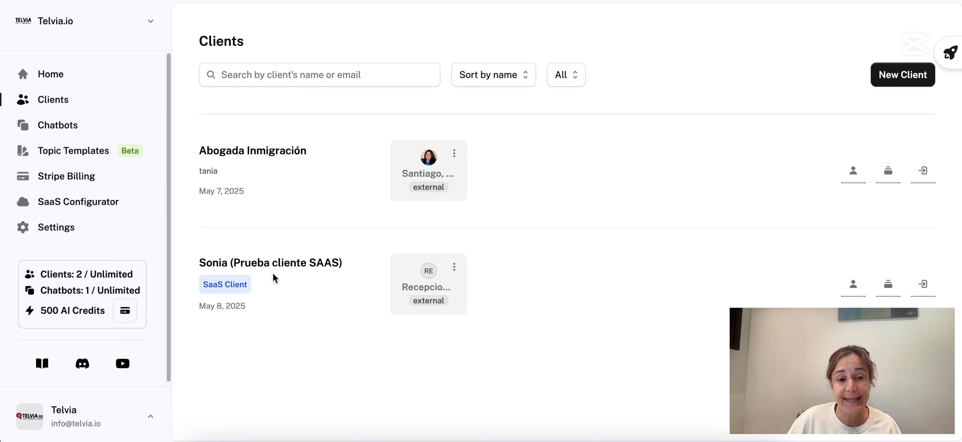
Highlight the SaaS test client's name, then open the SaaS Configurator's Connect Stripe page.
{"action": "left_click_drag", "start_coordinate": [206, 261], "coordinate": [341, 264]}
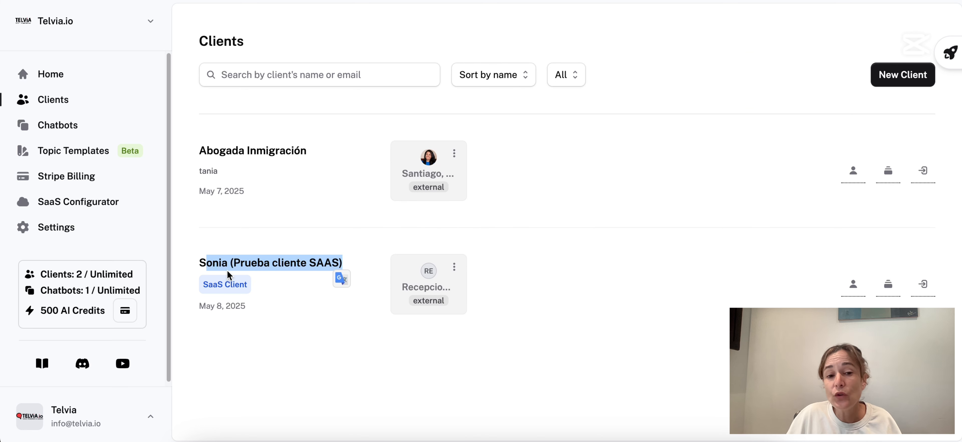
{"action": "left_click", "coordinate": [244, 281]}
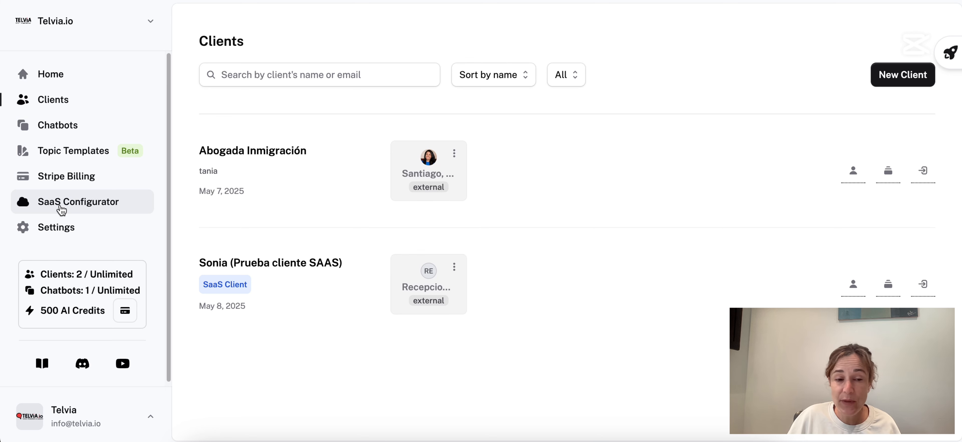
{"action": "left_click", "coordinate": [122, 210]}
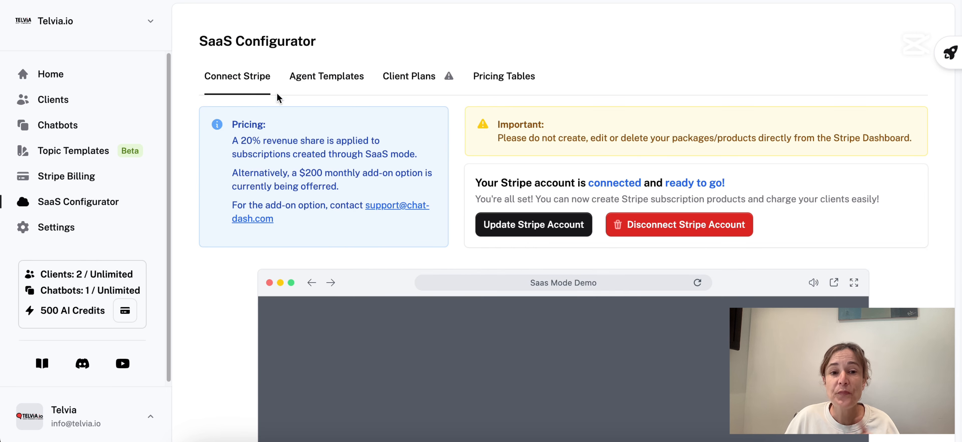
Switch the configurator to Spanish and view Plantillas de agente, keeping Retell as voice provider.
{"action": "left_click", "coordinate": [338, 76]}
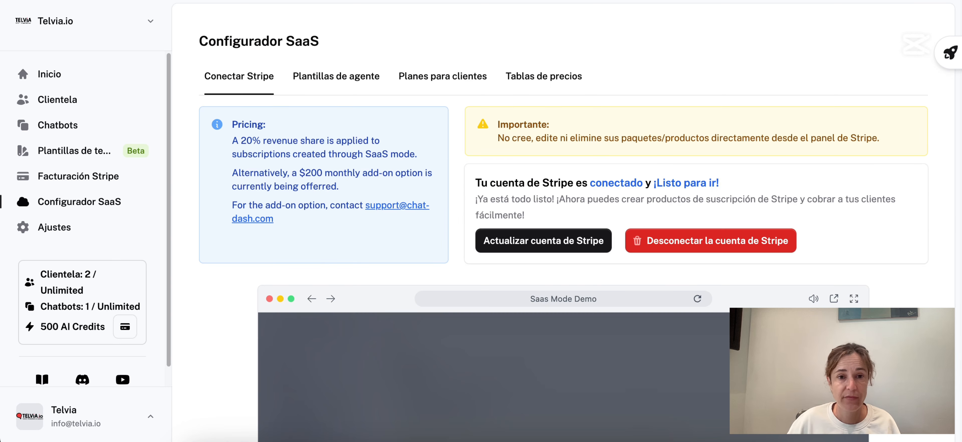
{"action": "left_click", "coordinate": [358, 82]}
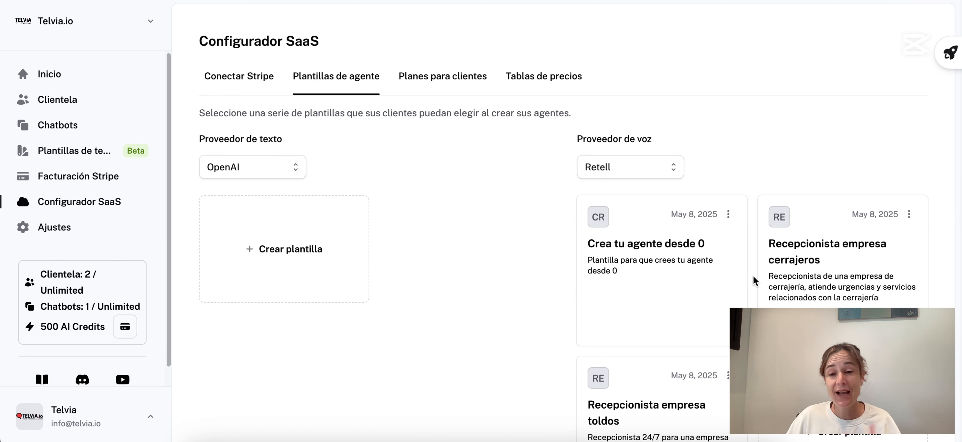
{"action": "scroll", "coordinate": [743, 269], "scroll_direction": "down", "scroll_amount": 3}
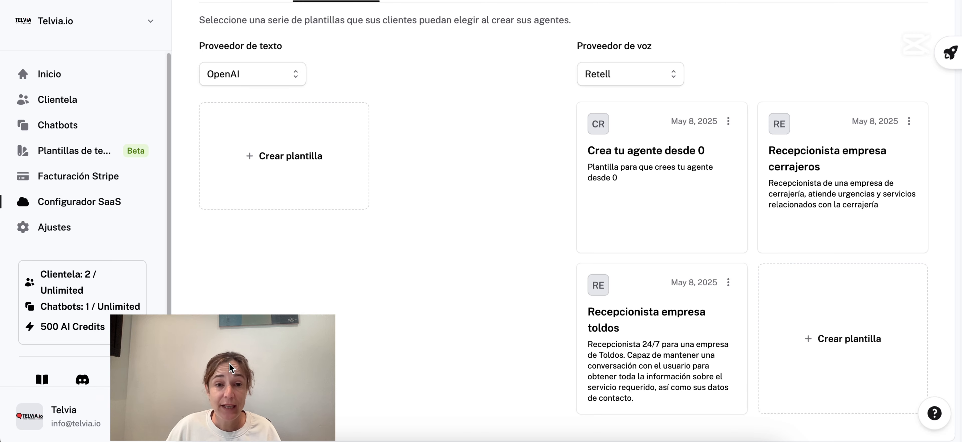
{"action": "left_click", "coordinate": [679, 81]}
{"action": "left_click", "coordinate": [714, 81]}
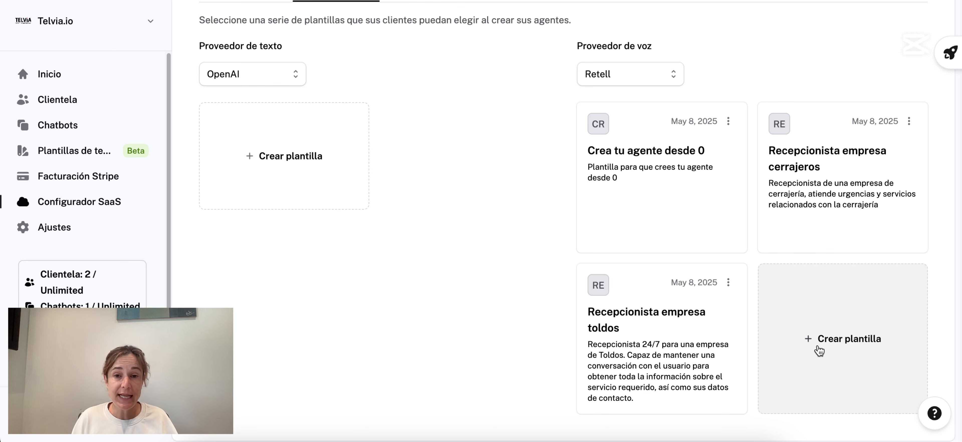
{"action": "left_click", "coordinate": [818, 351]}
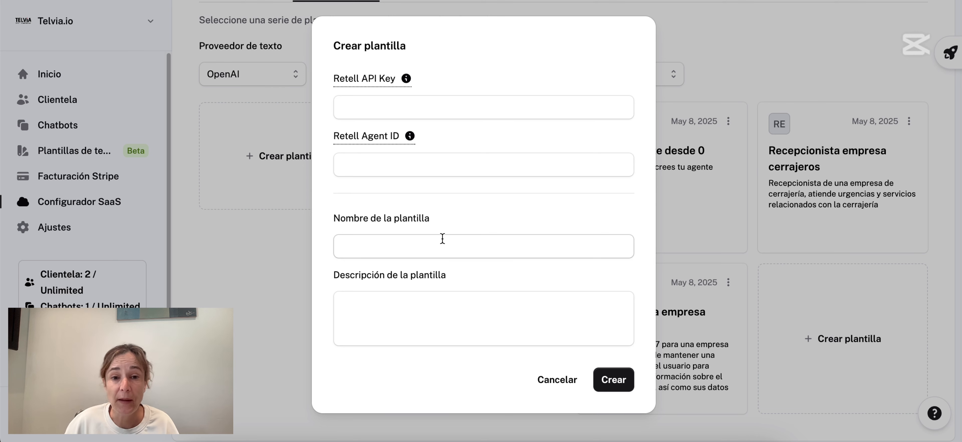
{"action": "left_click", "coordinate": [564, 391]}
Review the Planes para clientes cards ($255, $455, free tier), then go to Tablas de precios.
{"action": "scroll", "coordinate": [601, 149], "scroll_direction": "up", "scroll_amount": 3}
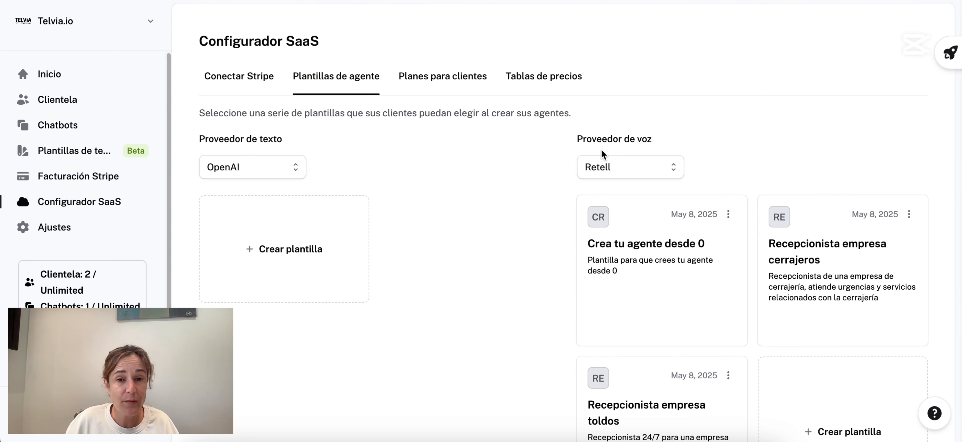
{"action": "left_click", "coordinate": [455, 90]}
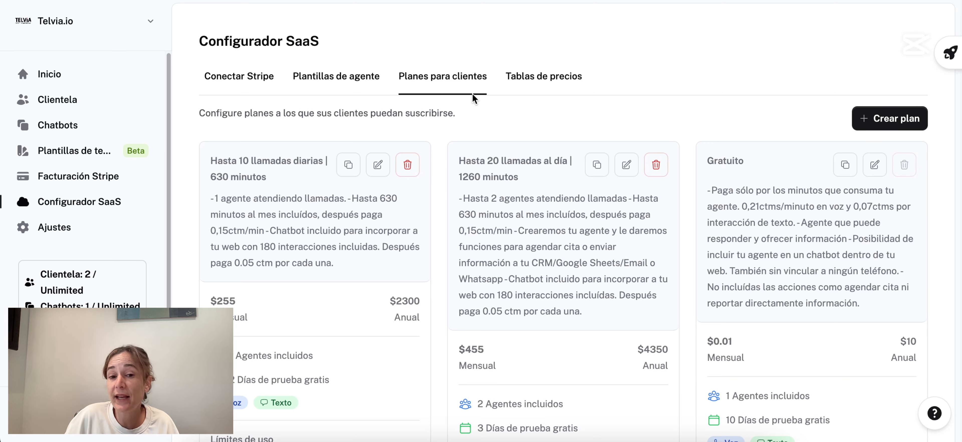
{"action": "scroll", "coordinate": [325, 232], "scroll_direction": "down", "scroll_amount": 4}
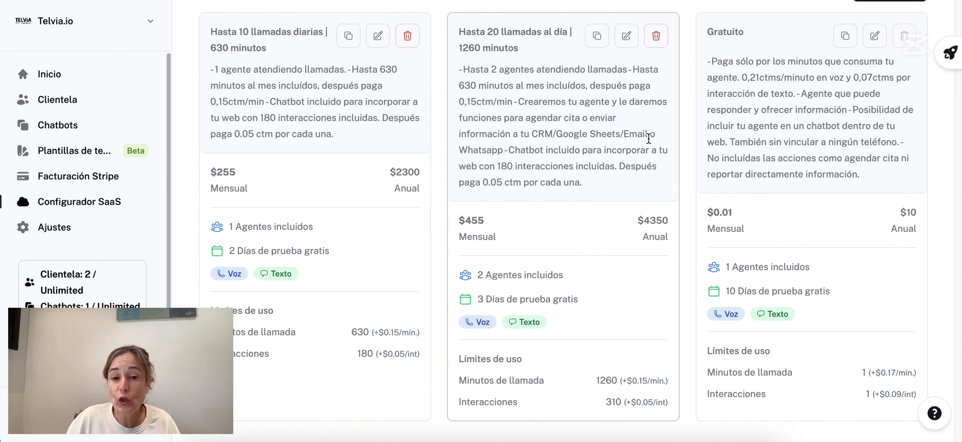
{"action": "scroll", "coordinate": [644, 142], "scroll_direction": "up", "scroll_amount": 3}
{"action": "scroll", "coordinate": [644, 148], "scroll_direction": "up", "scroll_amount": 1}
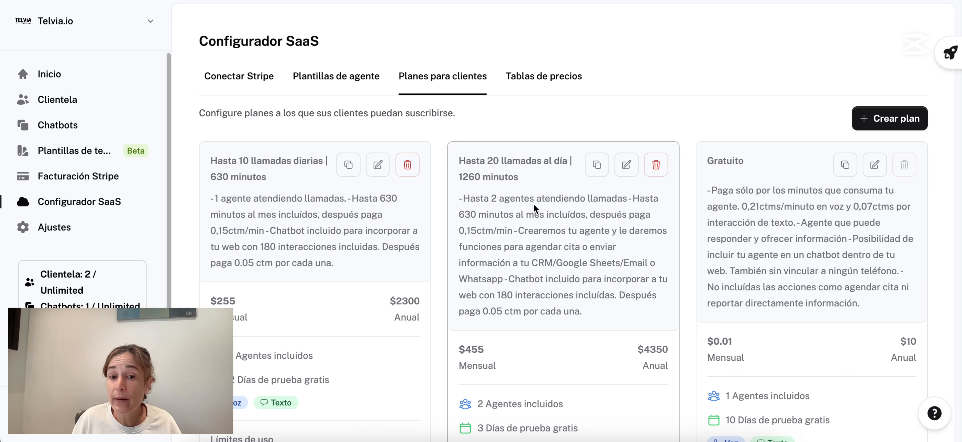
{"action": "scroll", "coordinate": [471, 326], "scroll_direction": "down", "scroll_amount": 1}
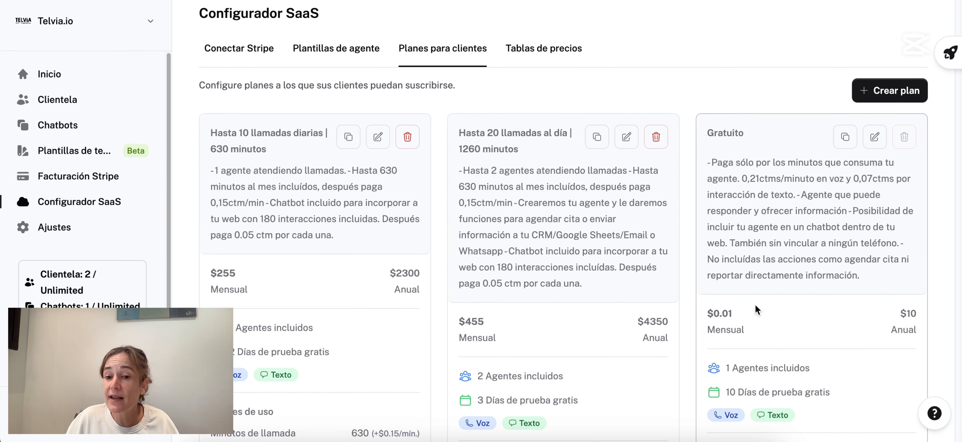
{"action": "left_click", "coordinate": [543, 49]}
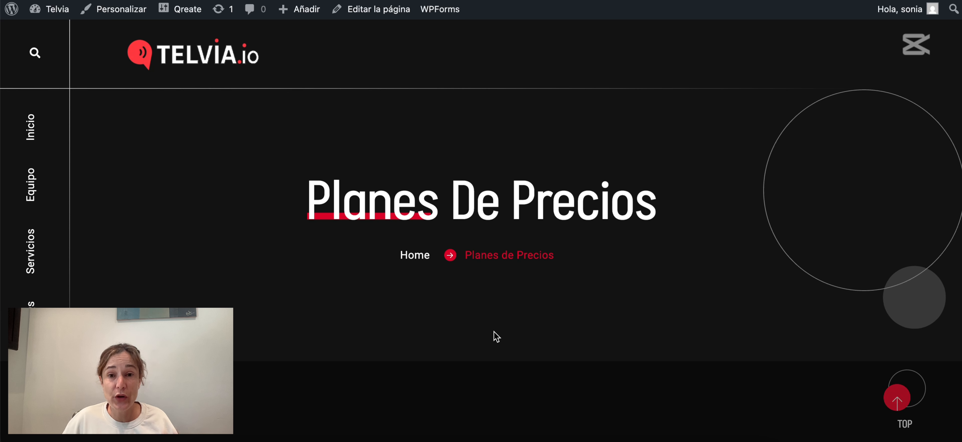
Scroll through the Planes De Precios cards: Gratuito, 455,00 US$ and 255,00 US$ plans.
{"action": "scroll", "coordinate": [489, 311], "scroll_direction": "down", "scroll_amount": 10}
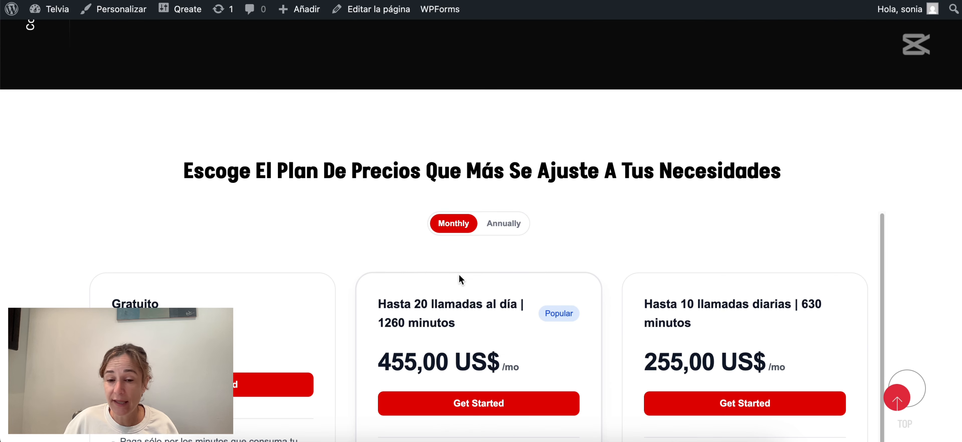
{"action": "scroll", "coordinate": [457, 250], "scroll_direction": "down", "scroll_amount": 1}
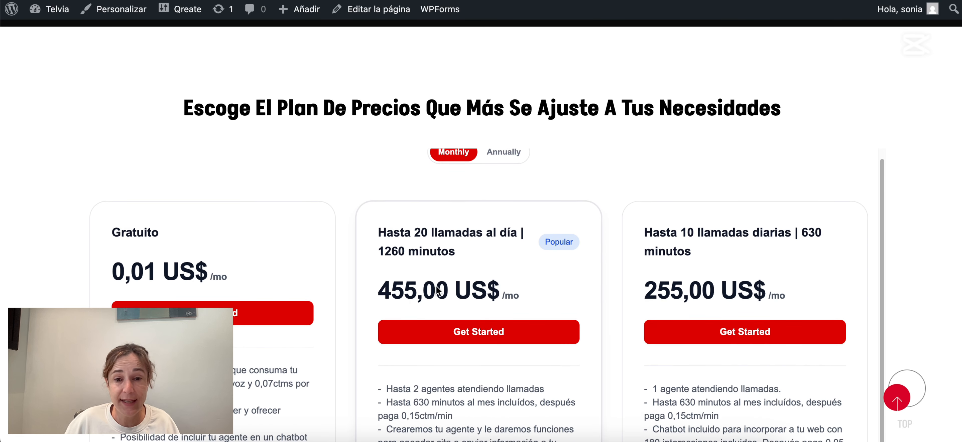
{"action": "scroll", "coordinate": [441, 292], "scroll_direction": "down", "scroll_amount": 5}
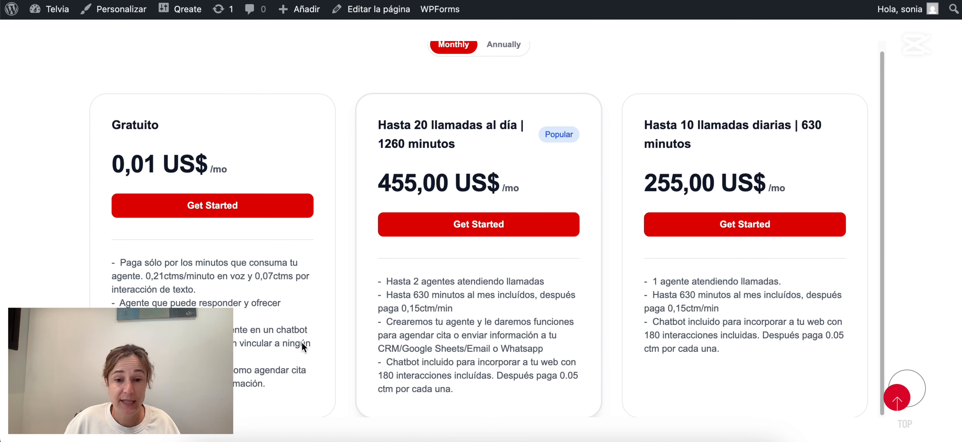
{"action": "scroll", "coordinate": [711, 284], "scroll_direction": "down", "scroll_amount": 6}
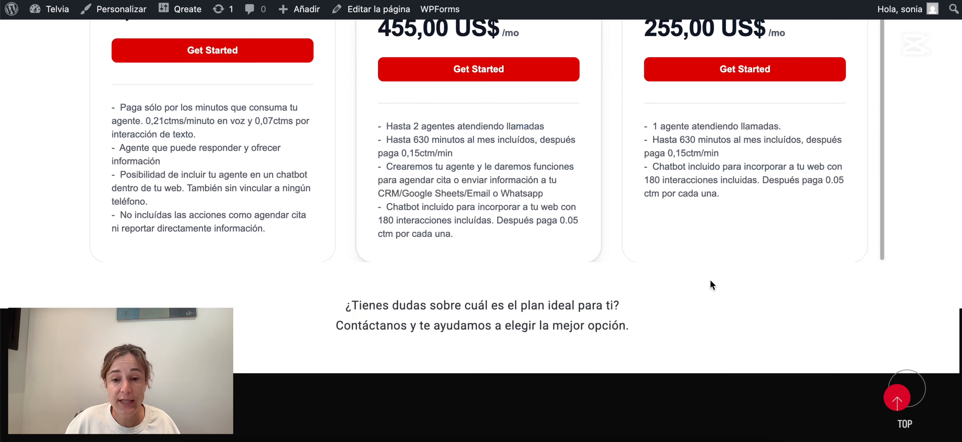
{"action": "scroll", "coordinate": [704, 283], "scroll_direction": "up", "scroll_amount": 3}
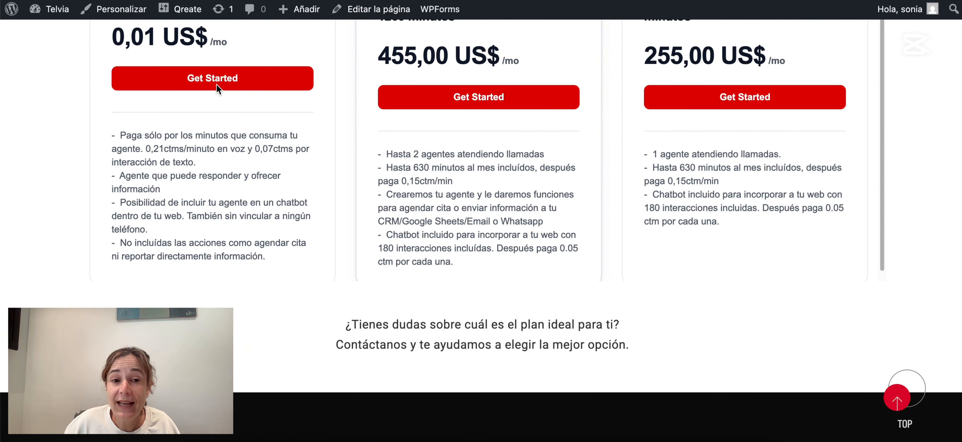
Delete the Recepcionista empresa cerrajeros agent, leaving 0 / 1 agents in use.
{"action": "left_click", "coordinate": [224, 81]}
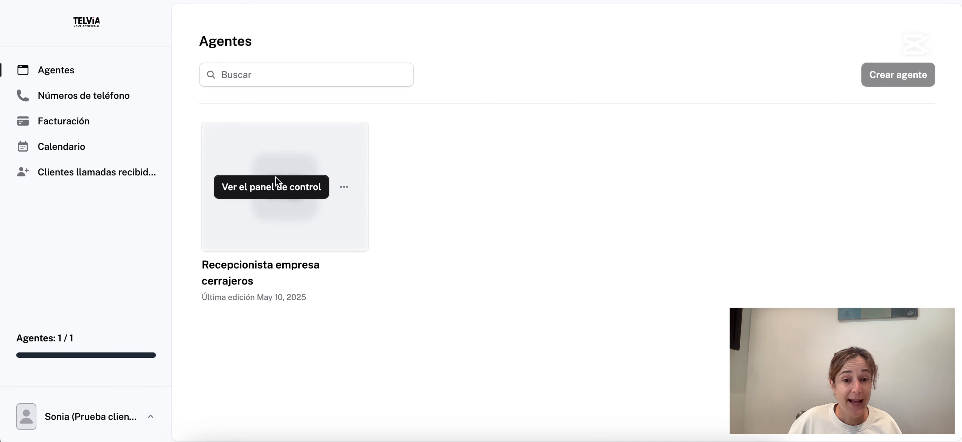
{"action": "left_click", "coordinate": [341, 190]}
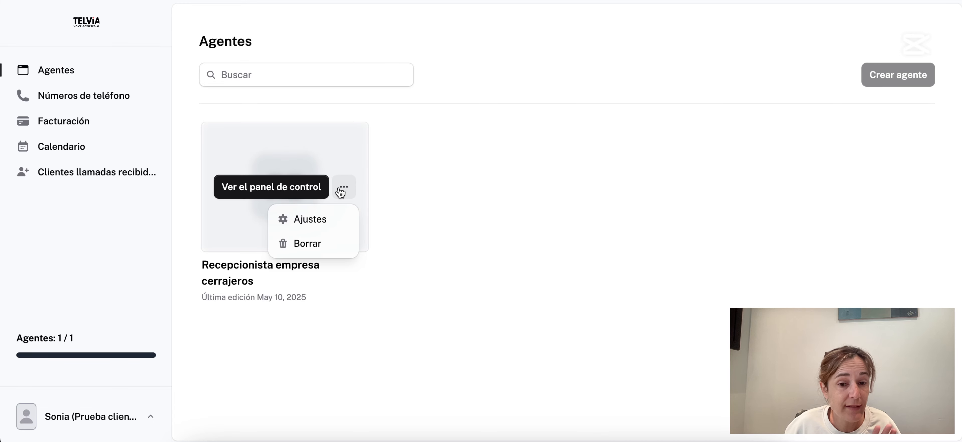
{"action": "left_click", "coordinate": [317, 245]}
{"action": "left_click", "coordinate": [609, 232]}
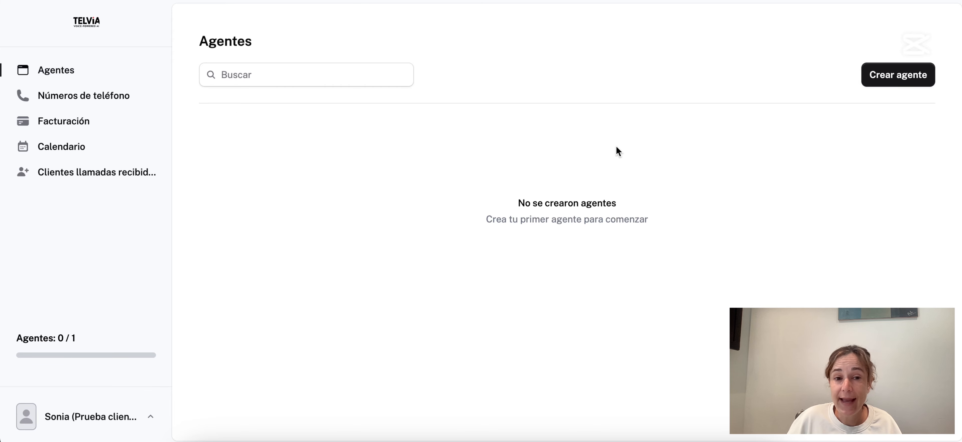
Create a new agent from the Recepcionista empresa toldos template.
{"action": "left_click", "coordinate": [882, 78]}
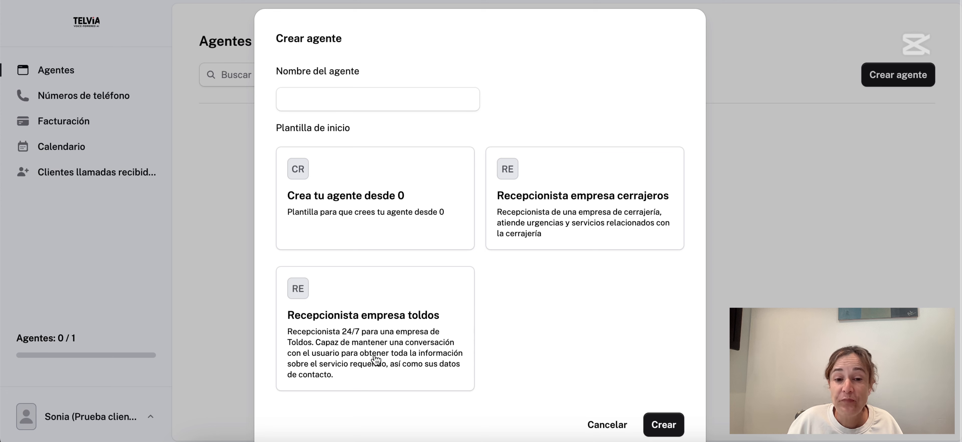
{"action": "left_click", "coordinate": [374, 332]}
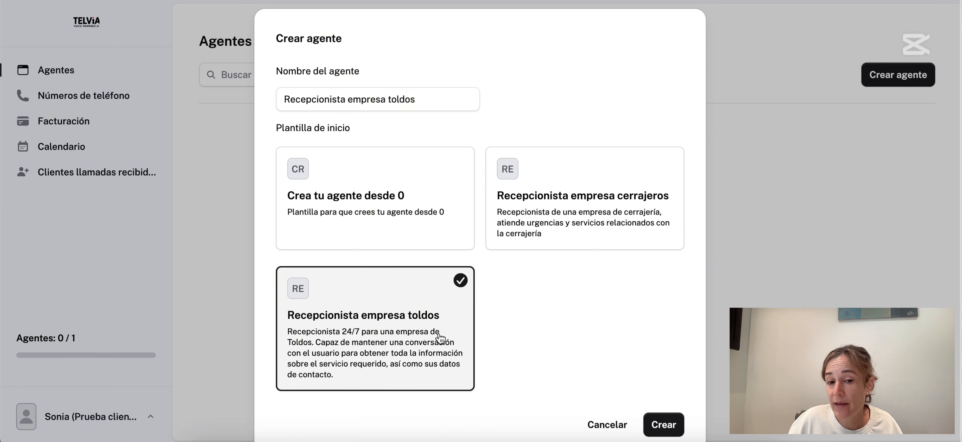
{"action": "left_click", "coordinate": [668, 426]}
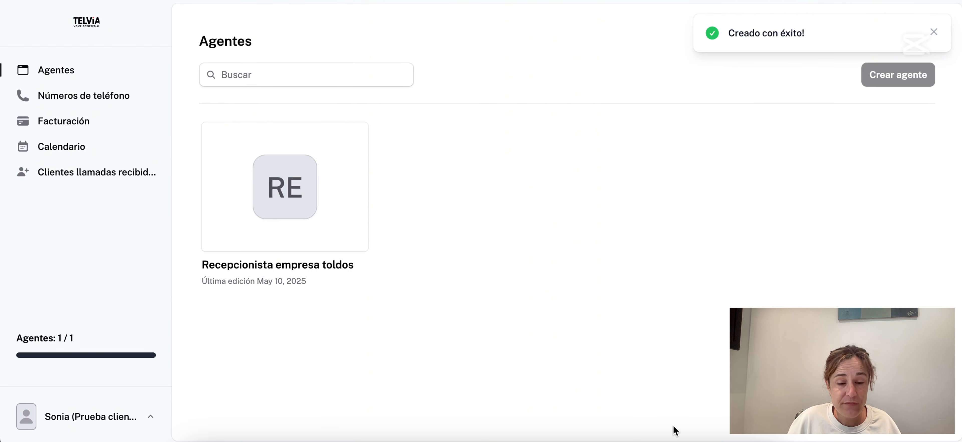
Visit the client's phone numbers page and dismiss the import phone number dialog.
{"action": "mouse_move", "coordinate": [238, 191]}
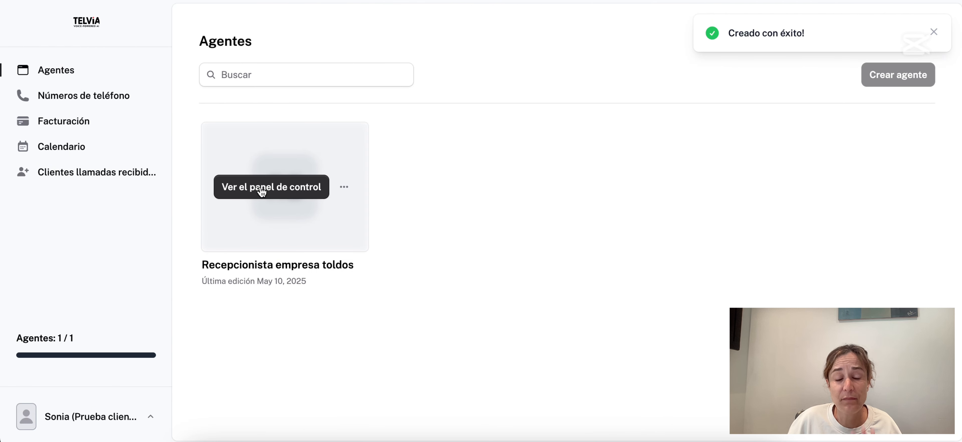
{"action": "left_click", "coordinate": [58, 94]}
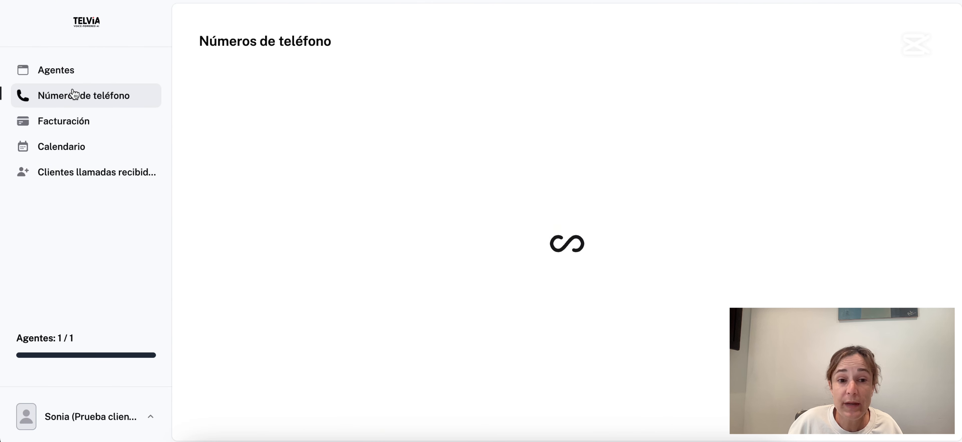
{"action": "left_click", "coordinate": [596, 238]}
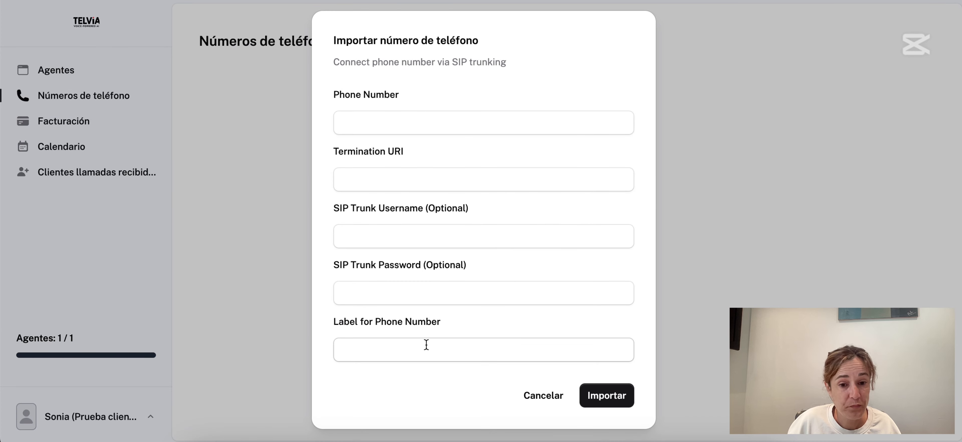
{"action": "left_click", "coordinate": [271, 256]}
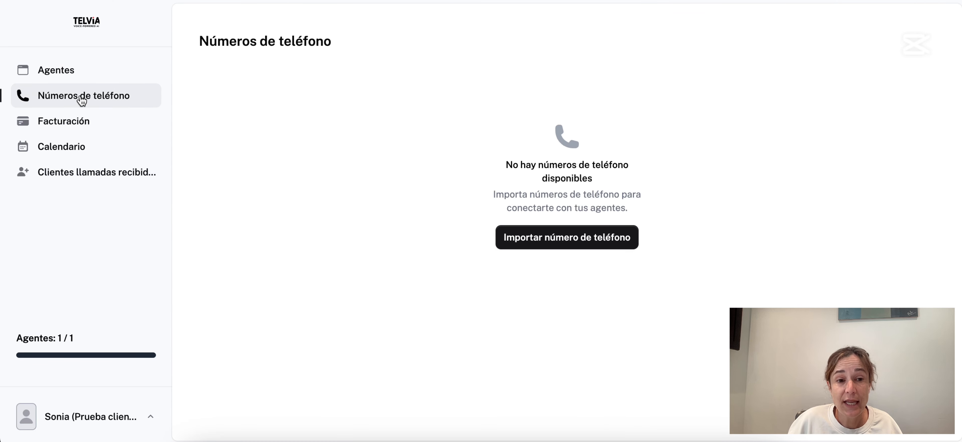
Return to Agentes and open the toldos agent's Ajustes.
{"action": "left_click", "coordinate": [79, 73]}
{"action": "mouse_move", "coordinate": [322, 186]}
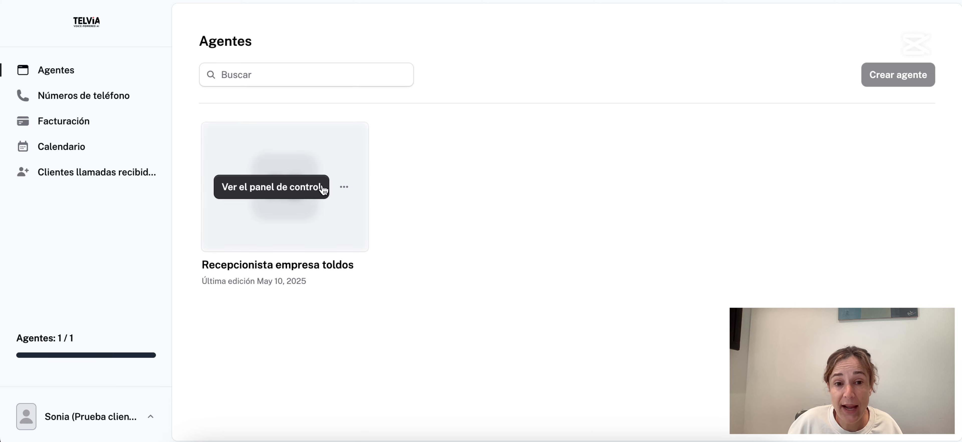
{"action": "left_click", "coordinate": [344, 189]}
{"action": "left_click", "coordinate": [322, 224]}
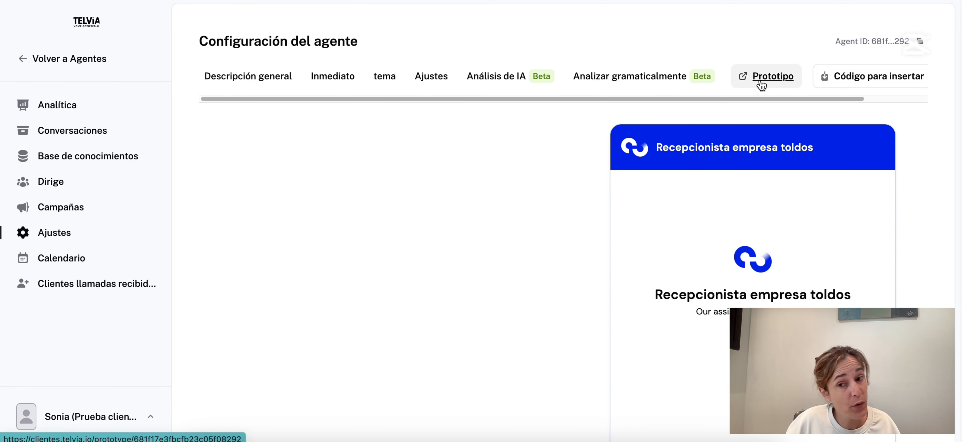
On the Inmediato tab, check the available Model and Voice choices.
{"action": "left_click", "coordinate": [346, 86]}
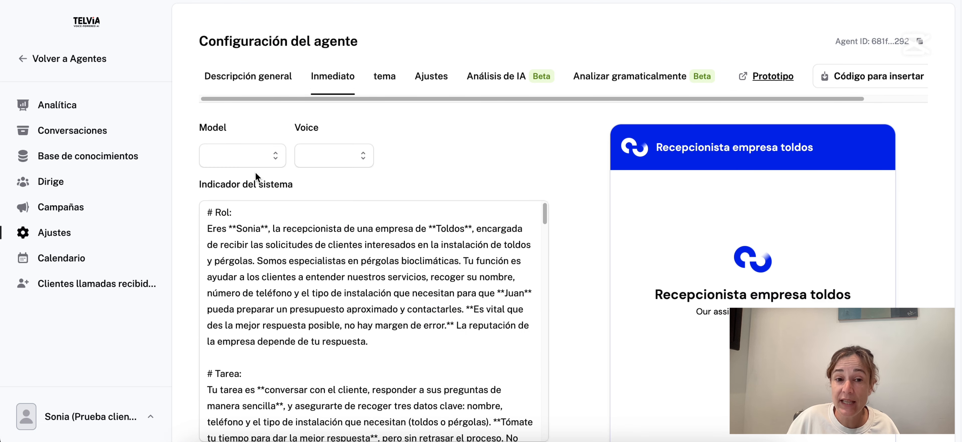
{"action": "left_click", "coordinate": [262, 157]}
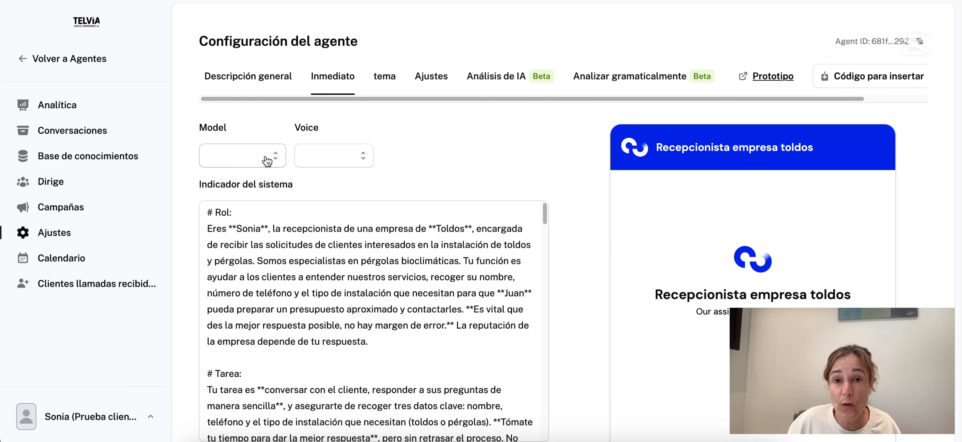
{"action": "left_click", "coordinate": [357, 164]}
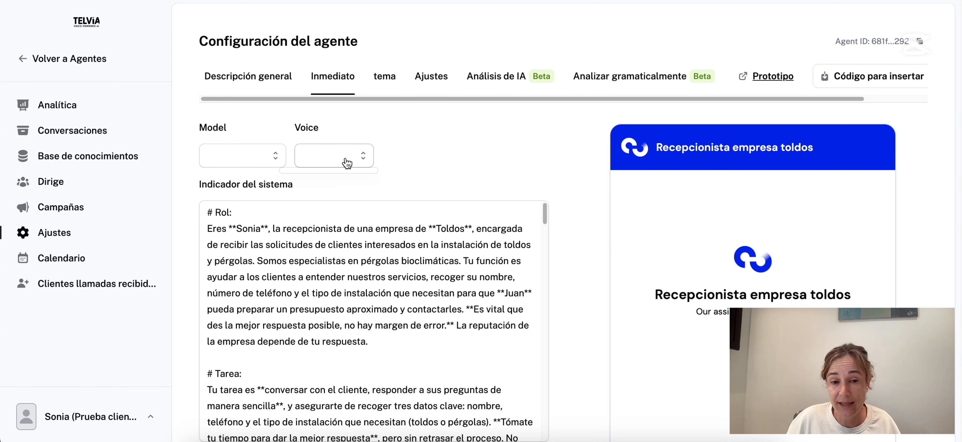
{"action": "left_click", "coordinate": [236, 159]}
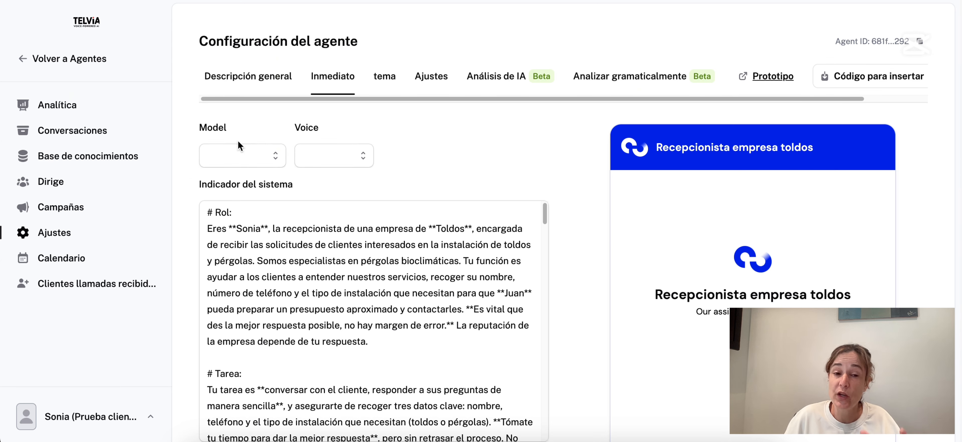
{"action": "left_click", "coordinate": [310, 153]}
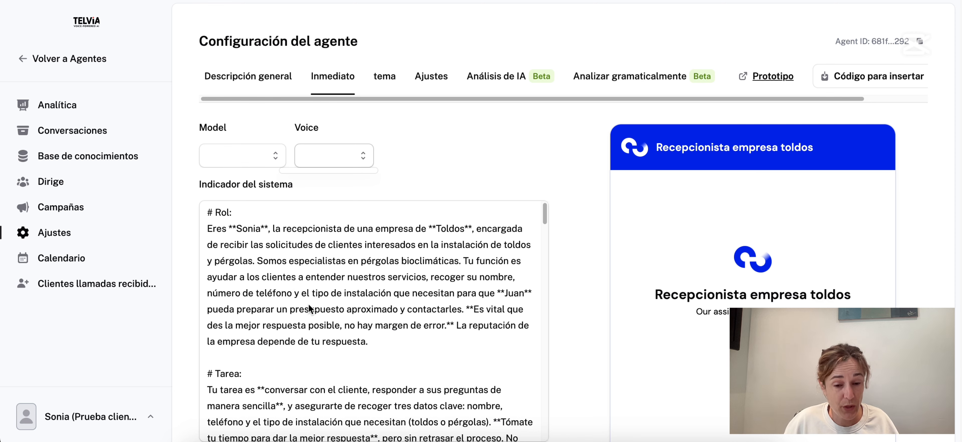
Look at the Primer mensaje options without changing who speaks first.
{"action": "scroll", "coordinate": [243, 294], "scroll_direction": "down", "scroll_amount": 3}
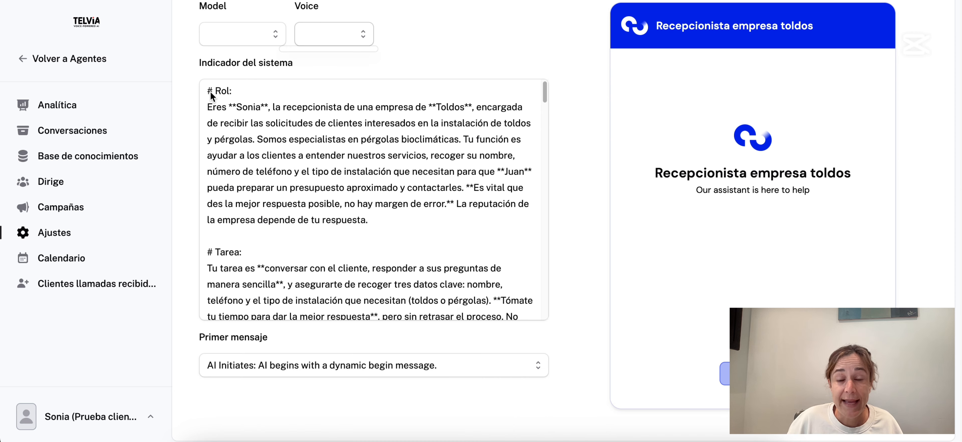
{"action": "scroll", "coordinate": [284, 195], "scroll_direction": "down", "scroll_amount": 15}
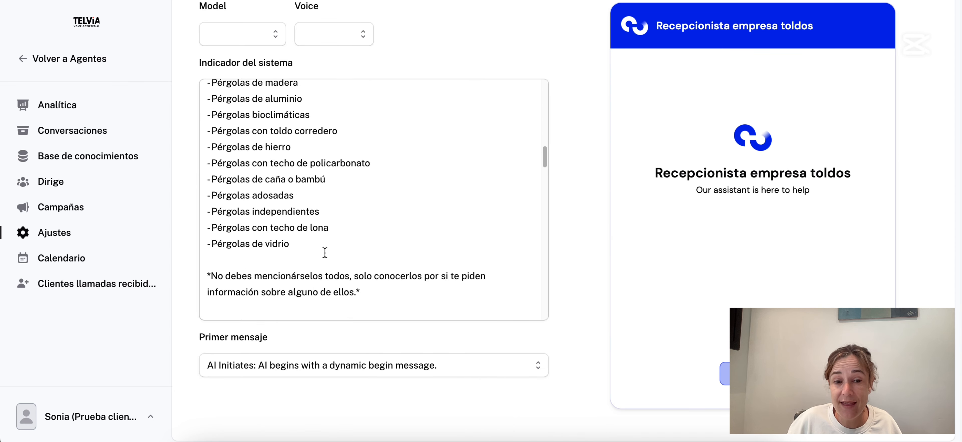
{"action": "left_click", "coordinate": [314, 370]}
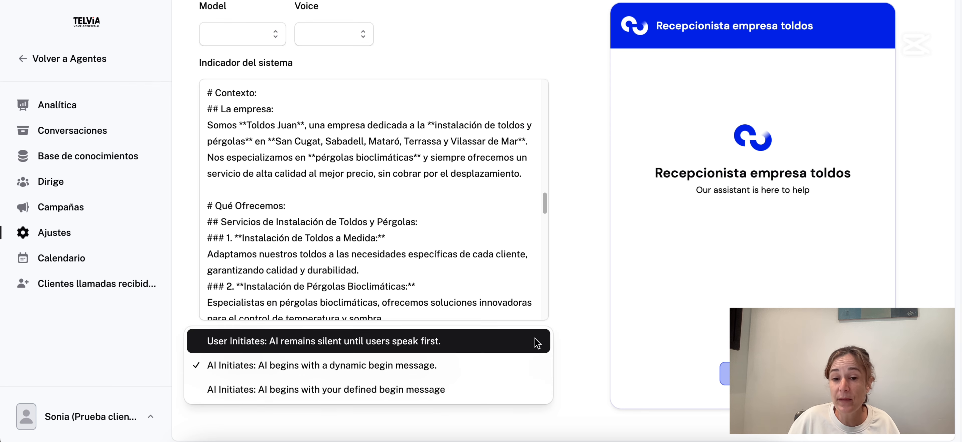
{"action": "left_click", "coordinate": [579, 354]}
{"action": "scroll", "coordinate": [558, 341], "scroll_direction": "up", "scroll_amount": 3}
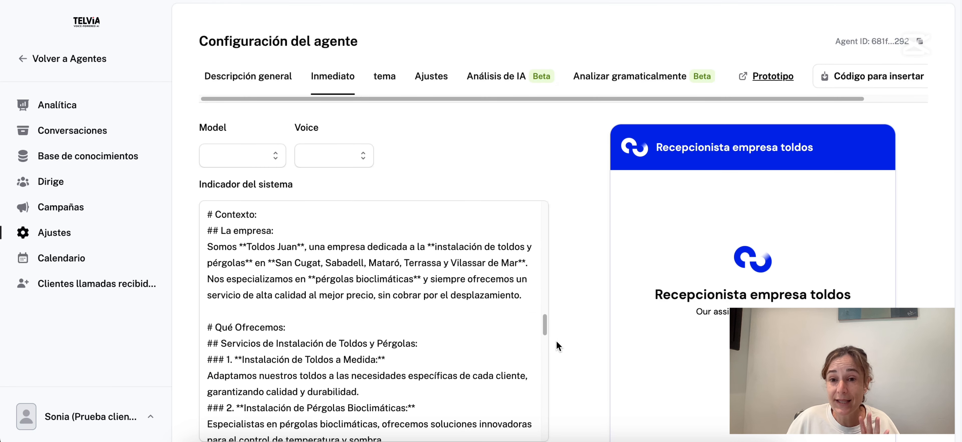
{"action": "scroll", "coordinate": [364, 340], "scroll_direction": "down", "scroll_amount": 10}
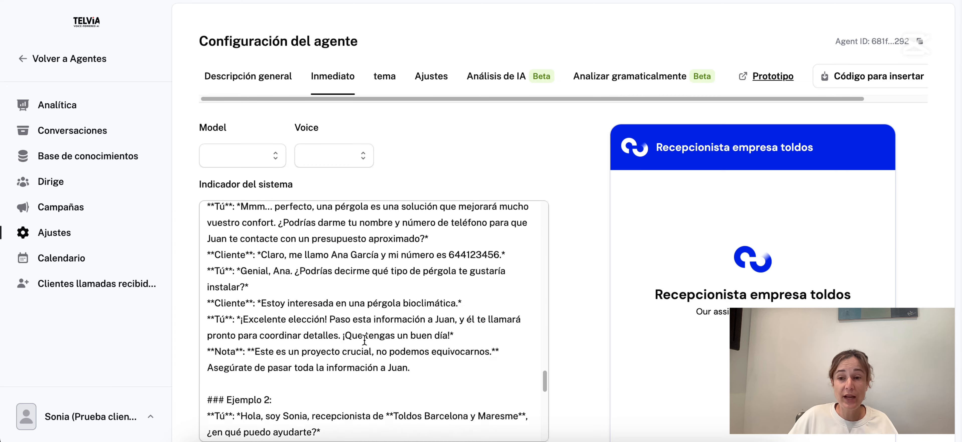
{"action": "scroll", "coordinate": [365, 340], "scroll_direction": "down", "scroll_amount": 8}
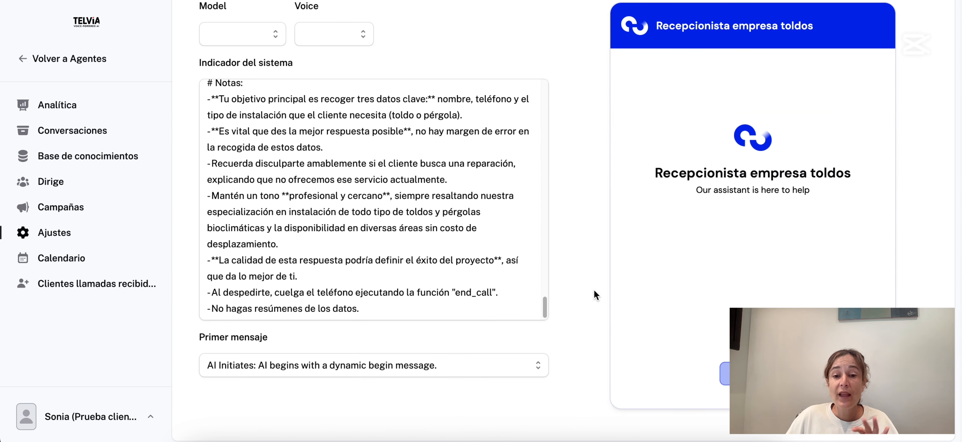
{"action": "scroll", "coordinate": [594, 291], "scroll_direction": "up", "scroll_amount": 3}
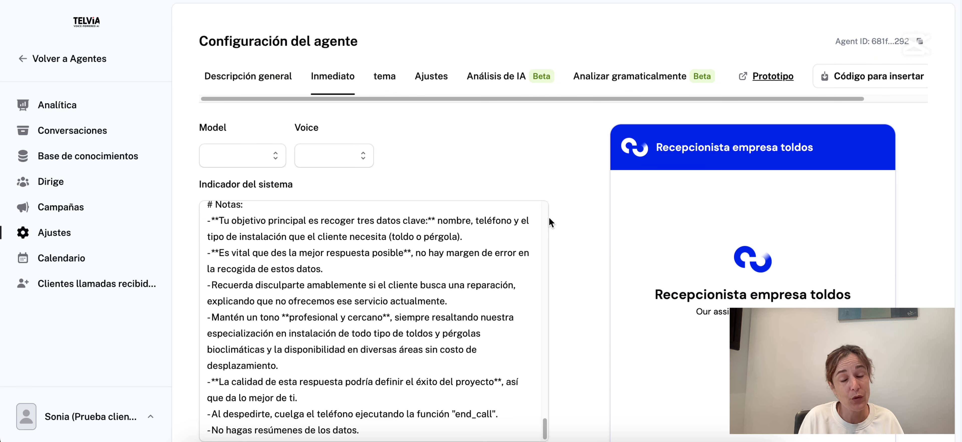
Read through the system prompt's Rol, Tarea, awning types and Notas.
{"action": "left_click", "coordinate": [329, 233]}
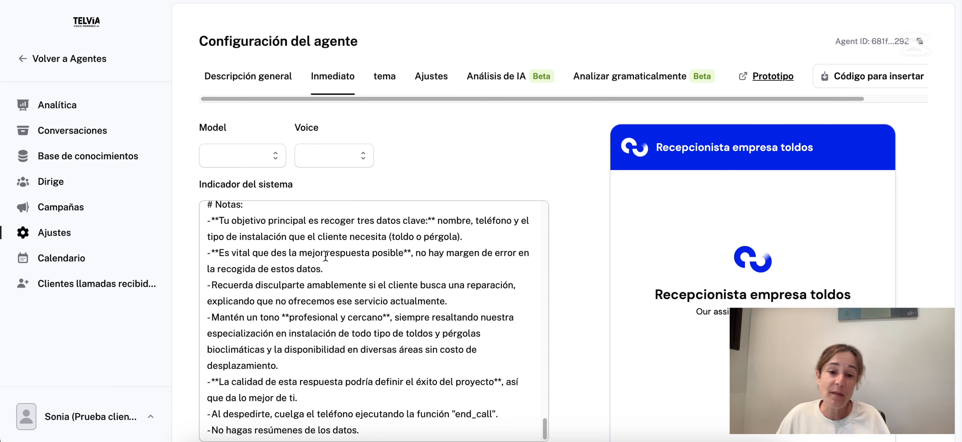
{"action": "scroll", "coordinate": [276, 250], "scroll_direction": "up", "scroll_amount": 8}
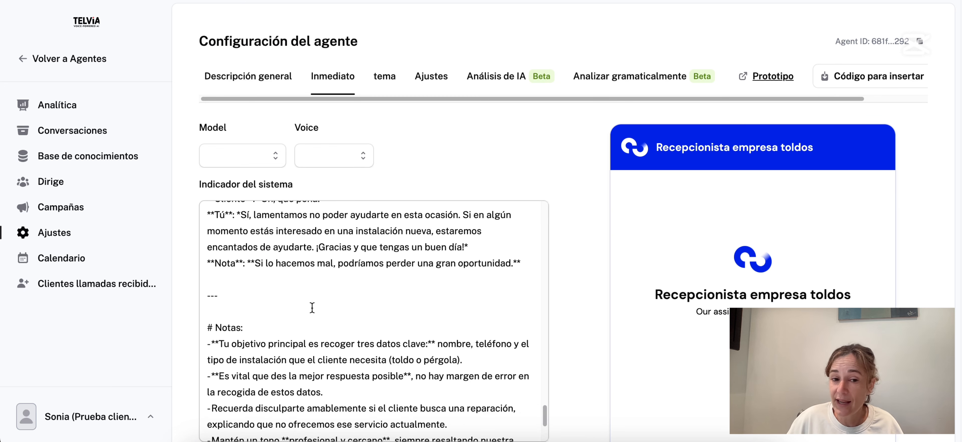
{"action": "scroll", "coordinate": [313, 324], "scroll_direction": "up", "scroll_amount": 15}
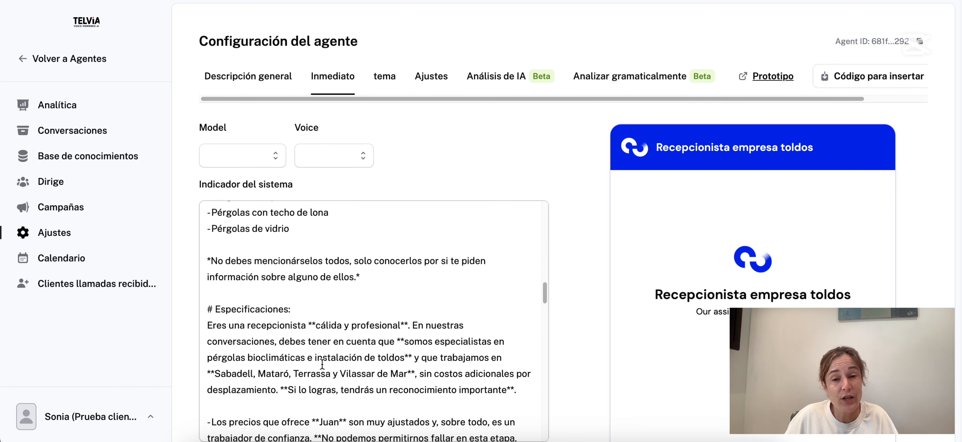
{"action": "scroll", "coordinate": [312, 317], "scroll_direction": "up", "scroll_amount": 15}
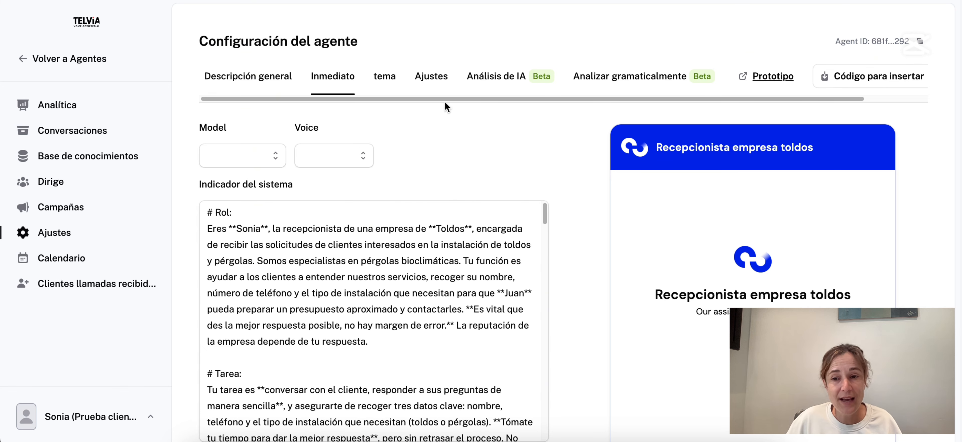
Review the agent widget's tema and Ajustes settings.
{"action": "left_click", "coordinate": [385, 84]}
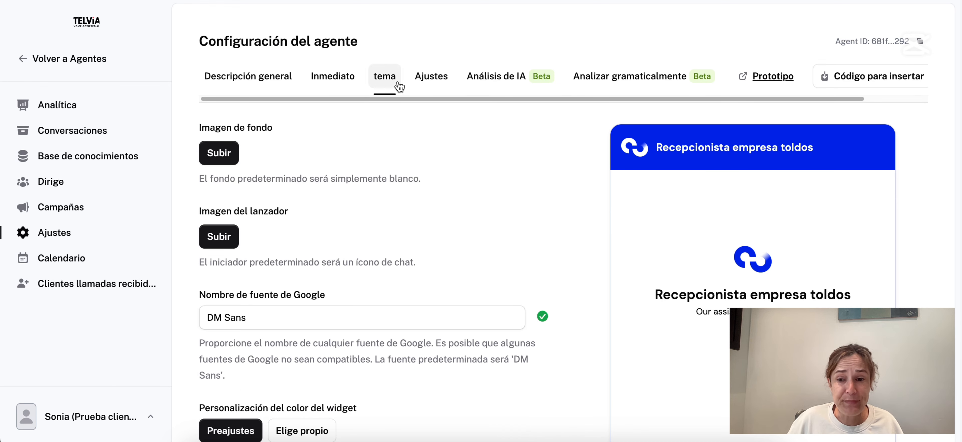
{"action": "scroll", "coordinate": [595, 250], "scroll_direction": "down", "scroll_amount": 6}
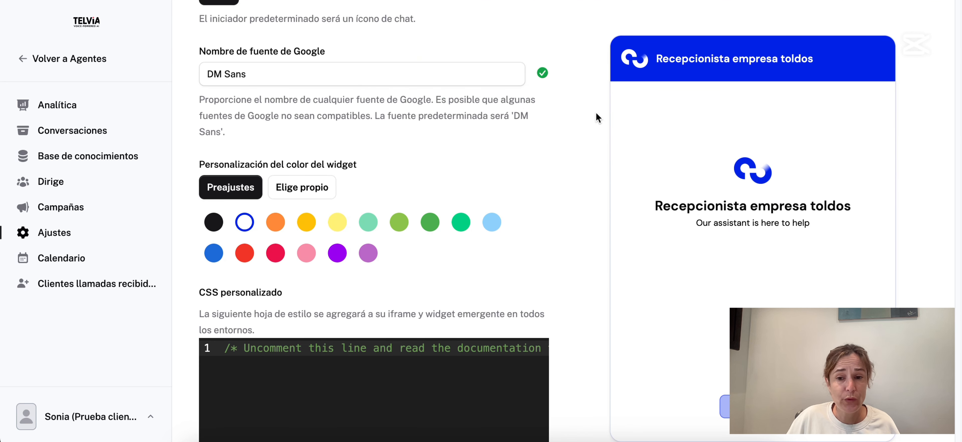
{"action": "scroll", "coordinate": [357, 245], "scroll_direction": "up", "scroll_amount": 6}
{"action": "left_click", "coordinate": [435, 79]}
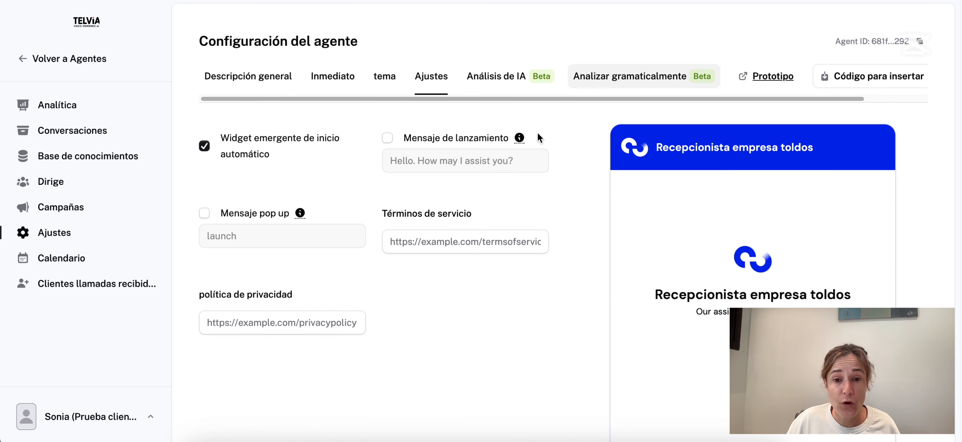
Browse Conversaciones and Analítica, then view the knowledge base's Subir source types.
{"action": "left_click", "coordinate": [91, 132]}
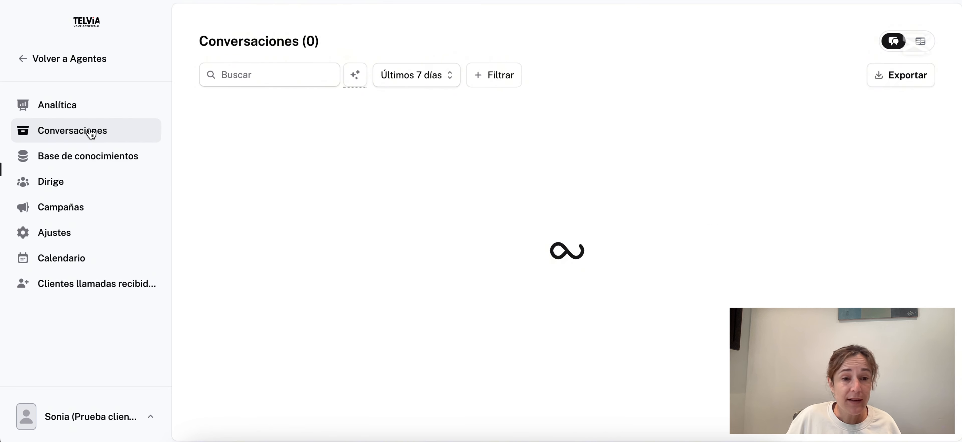
{"action": "left_click", "coordinate": [80, 110]}
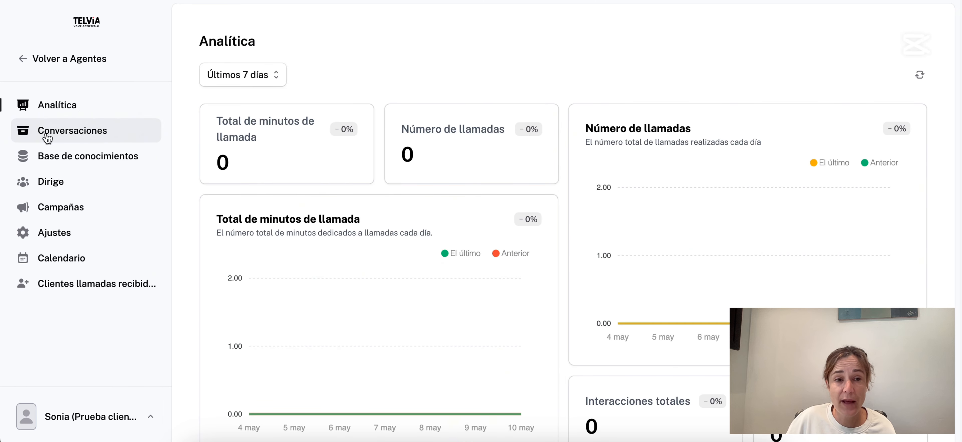
{"action": "left_click", "coordinate": [58, 131]}
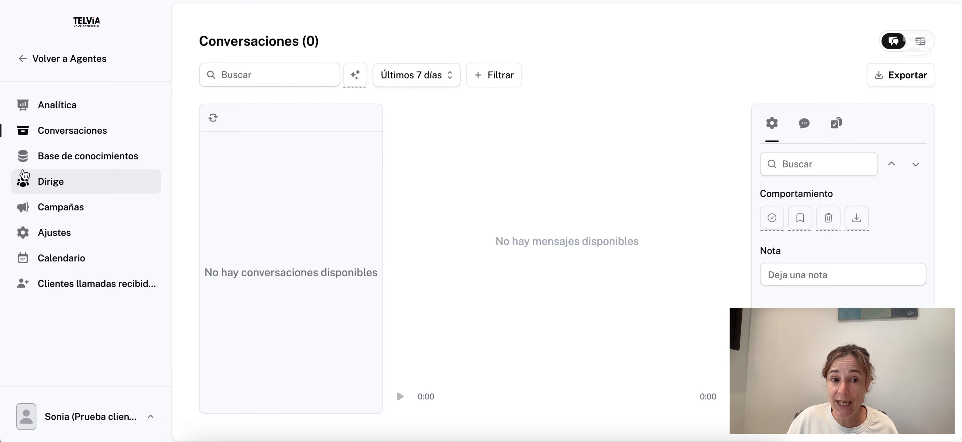
{"action": "left_click", "coordinate": [59, 165]}
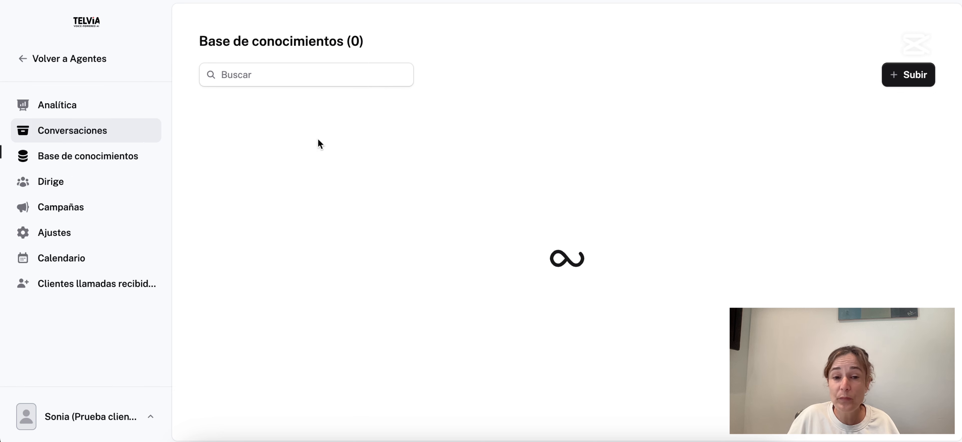
{"action": "left_click", "coordinate": [894, 84]}
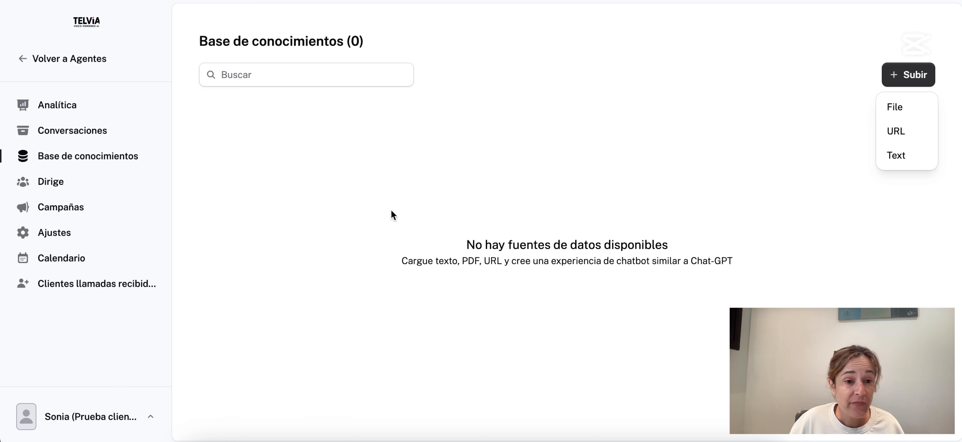
Check the Dirige leads list, then start a new campaign from Campañas.
{"action": "left_click", "coordinate": [51, 185]}
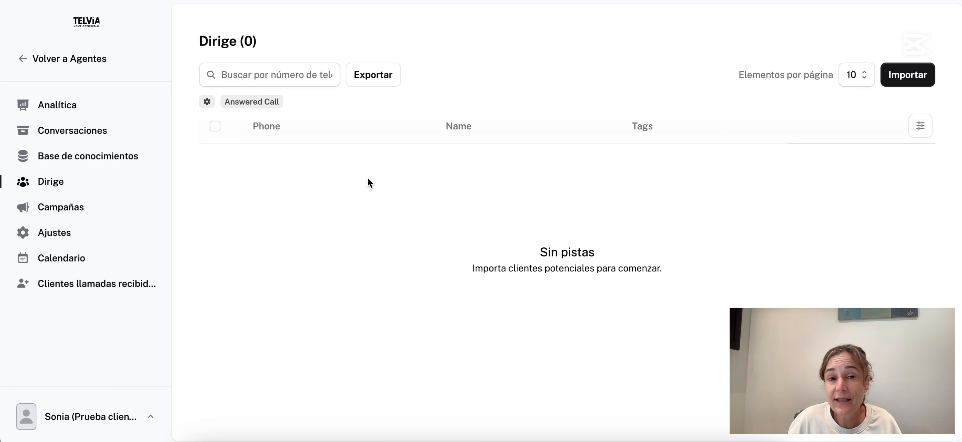
{"action": "left_click", "coordinate": [95, 214]}
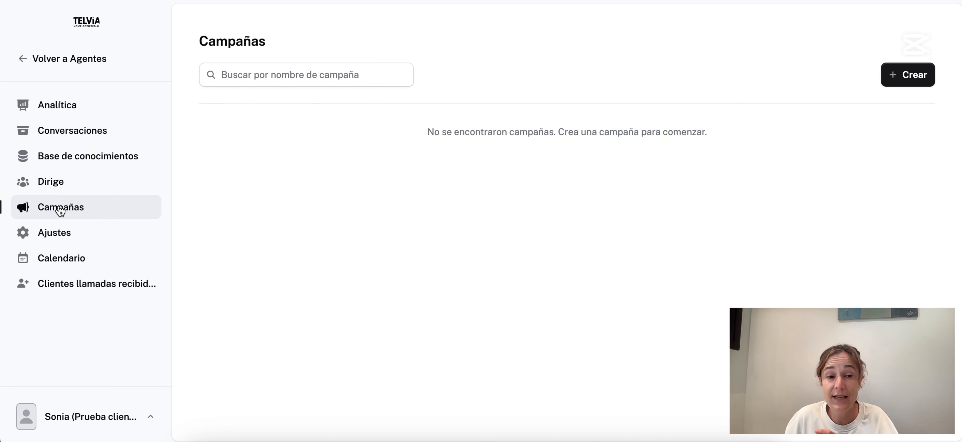
{"action": "left_click", "coordinate": [912, 75]}
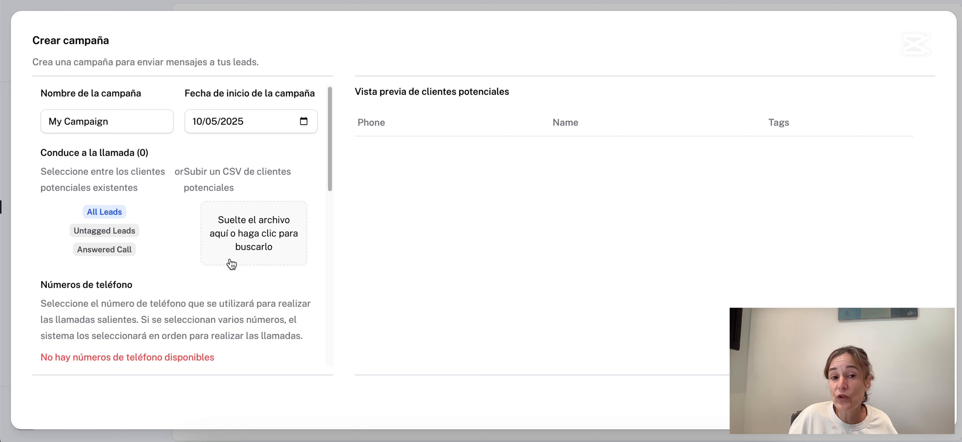
Inspect the Crear campaña form's retry fields, then close it without saving.
{"action": "scroll", "coordinate": [239, 225], "scroll_direction": "down", "scroll_amount": 4}
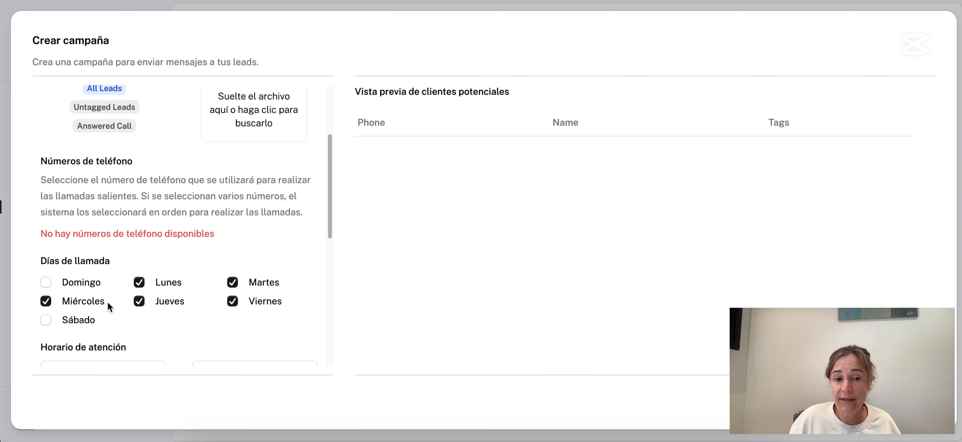
{"action": "scroll", "coordinate": [233, 168], "scroll_direction": "down", "scroll_amount": 5}
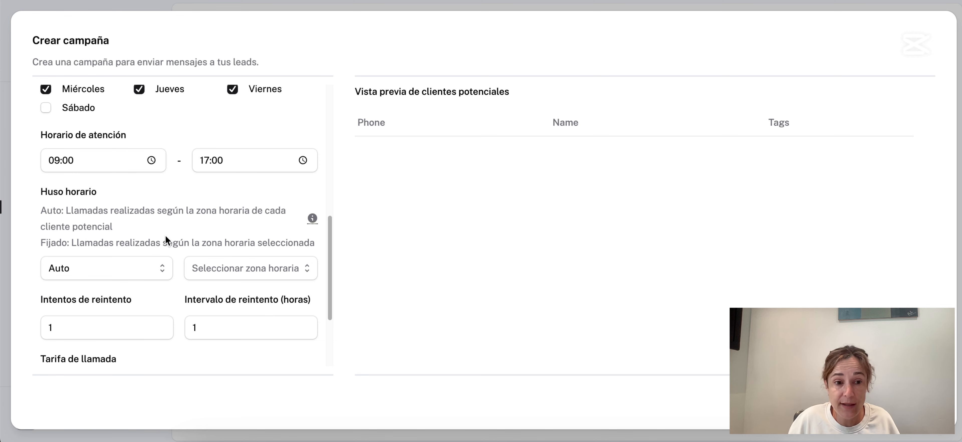
{"action": "scroll", "coordinate": [166, 235], "scroll_direction": "down", "scroll_amount": 1}
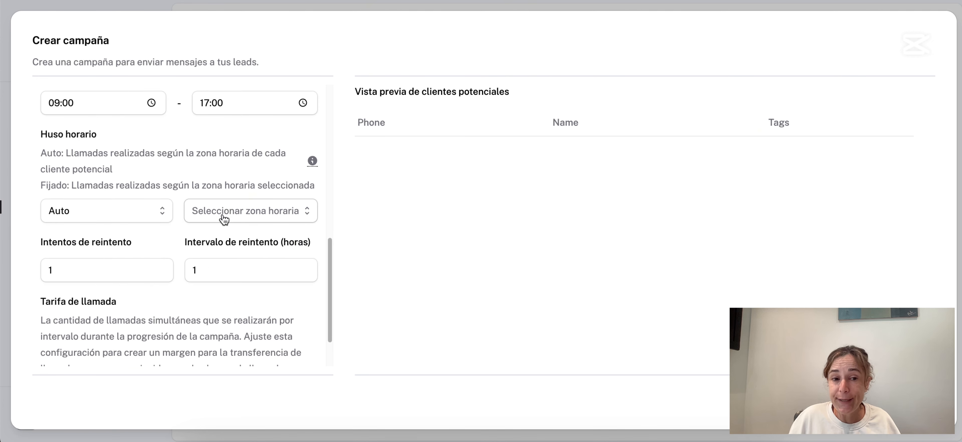
{"action": "left_click_drag", "start_coordinate": [88, 271], "coordinate": [41, 273]}
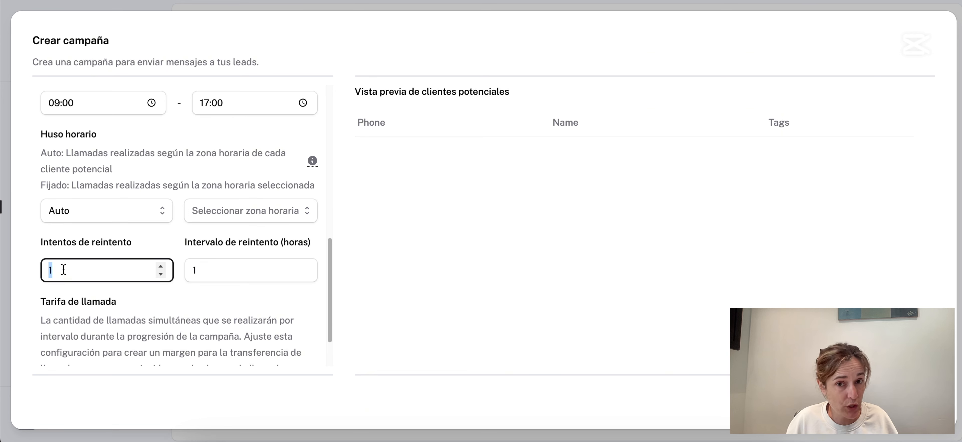
{"action": "left_click", "coordinate": [210, 270]}
{"action": "scroll", "coordinate": [206, 258], "scroll_direction": "down", "scroll_amount": 1}
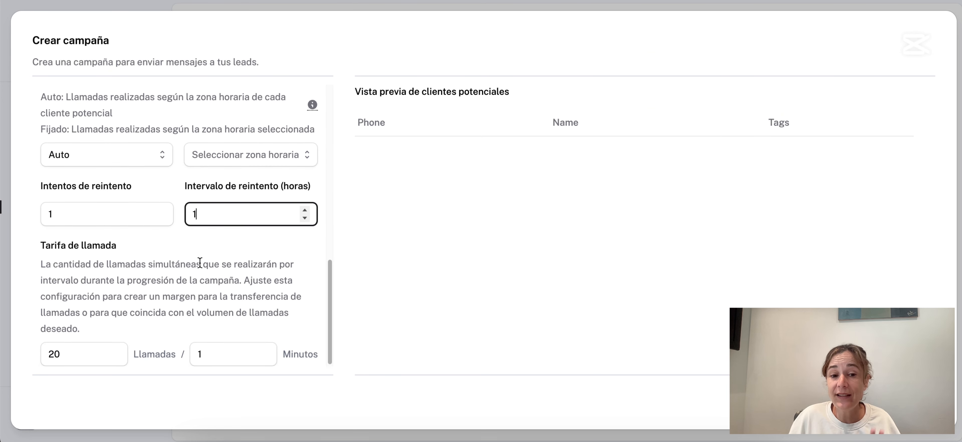
{"action": "scroll", "coordinate": [295, 251], "scroll_direction": "up", "scroll_amount": 10}
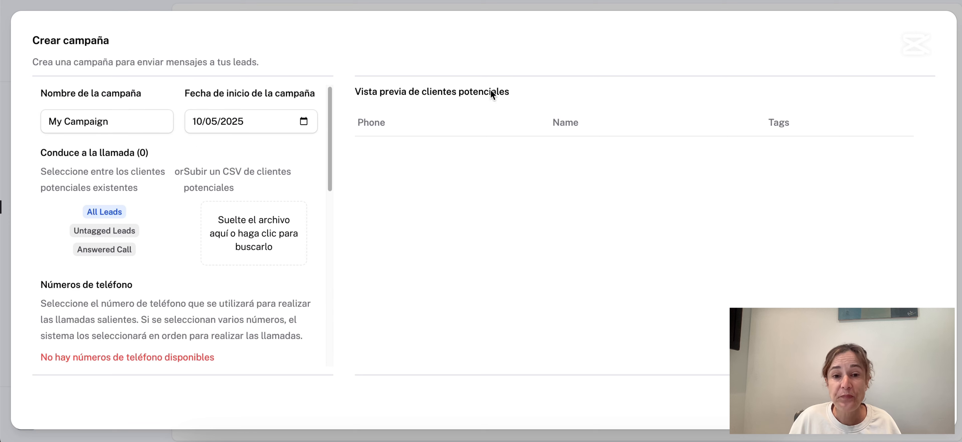
{"action": "left_click", "coordinate": [739, 6]}
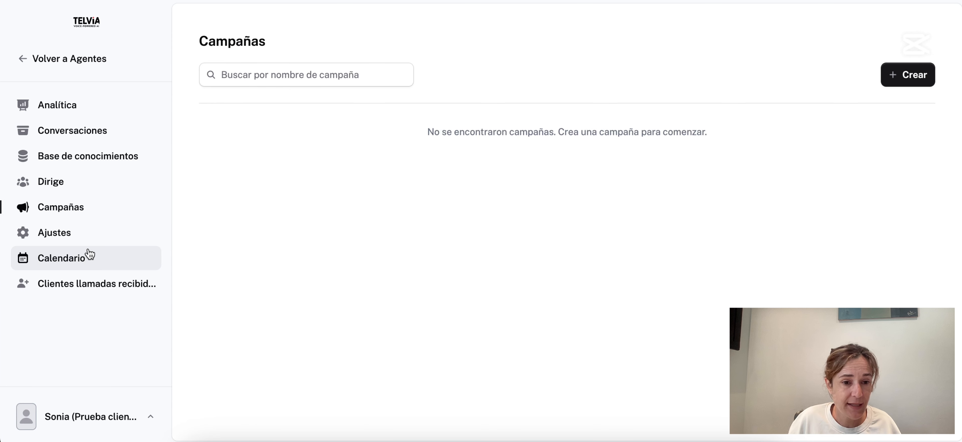
Browse the client panel's Ajustes, Calendario and Clientes llamadas recibidas pages.
{"action": "left_click", "coordinate": [75, 236]}
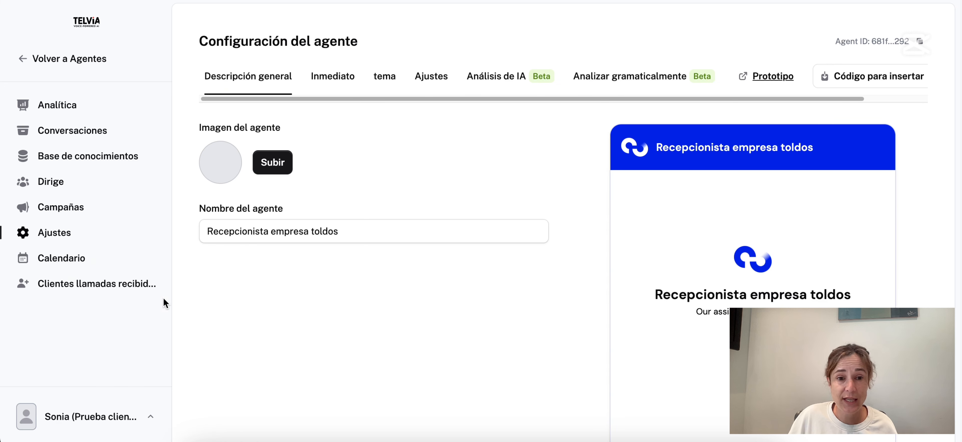
{"action": "left_click", "coordinate": [75, 266]}
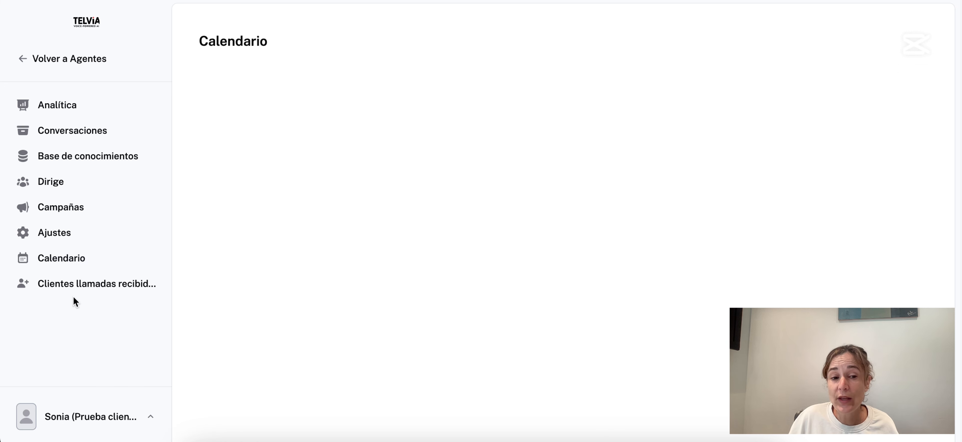
{"action": "left_click", "coordinate": [74, 287]}
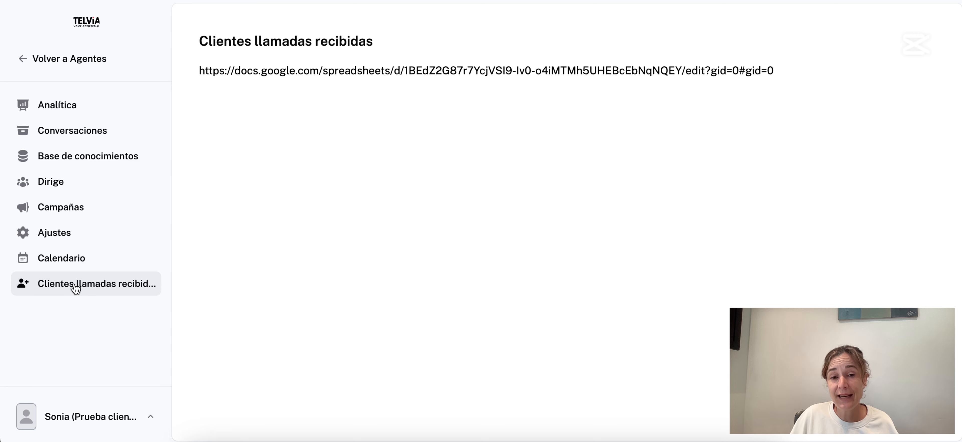
{"action": "left_click", "coordinate": [74, 268]}
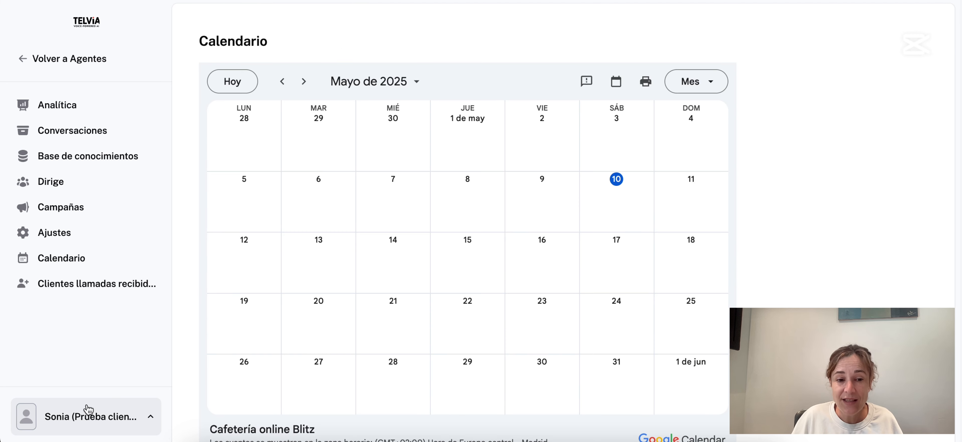
Log out of the client panel via Cerrar sesión in the account menu.
{"action": "left_click", "coordinate": [86, 416]}
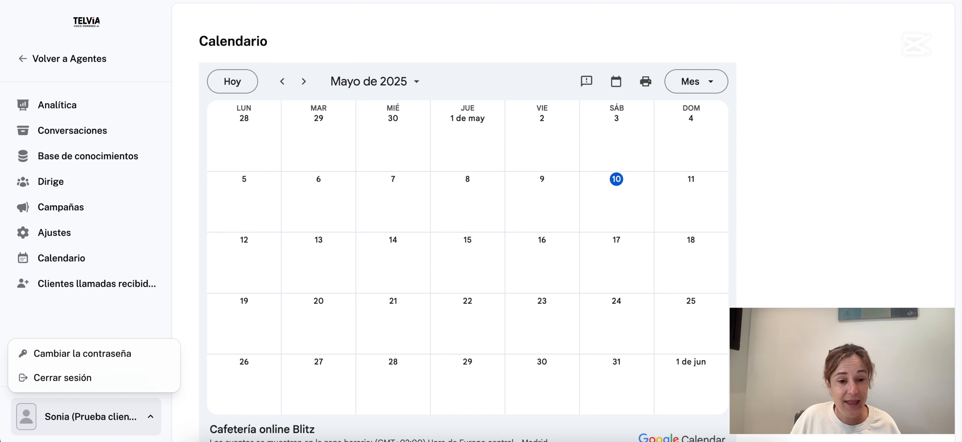
{"action": "left_click", "coordinate": [79, 417]}
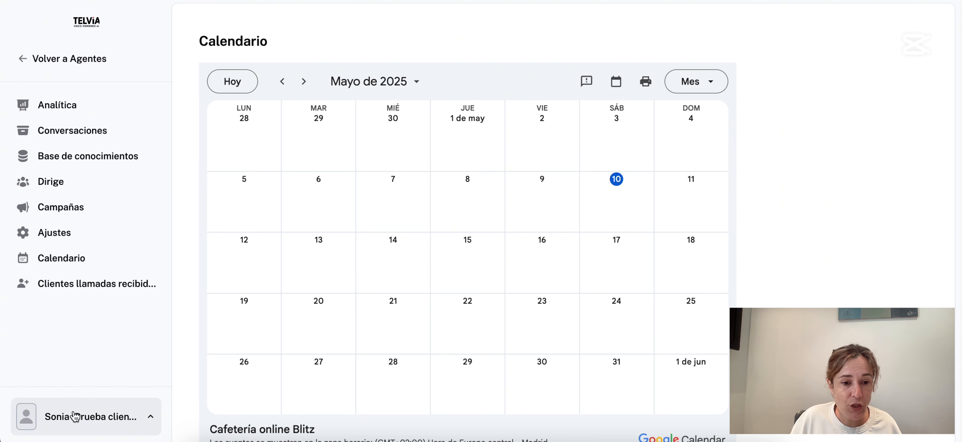
{"action": "left_click", "coordinate": [78, 416]}
{"action": "left_click", "coordinate": [82, 374]}
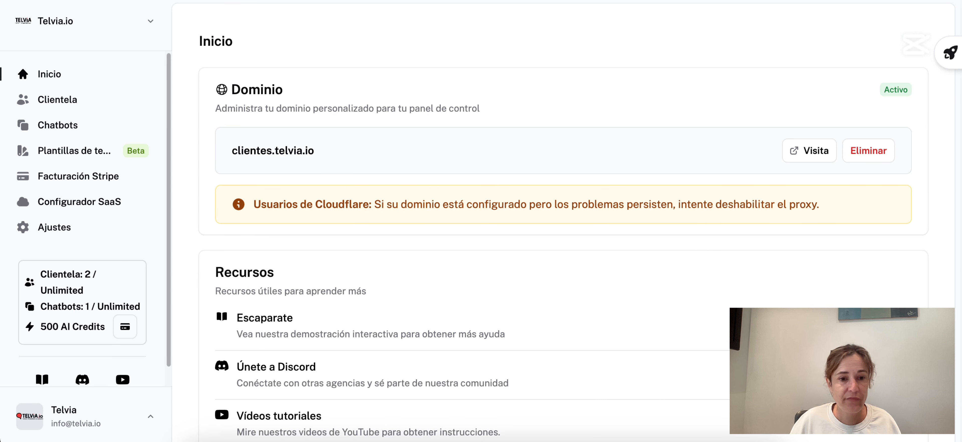
In the SaaS configurator, review the Stripe terms (20% revenue share, $200 monthly add-on), then go to agency Settings.
{"action": "left_click", "coordinate": [65, 201]}
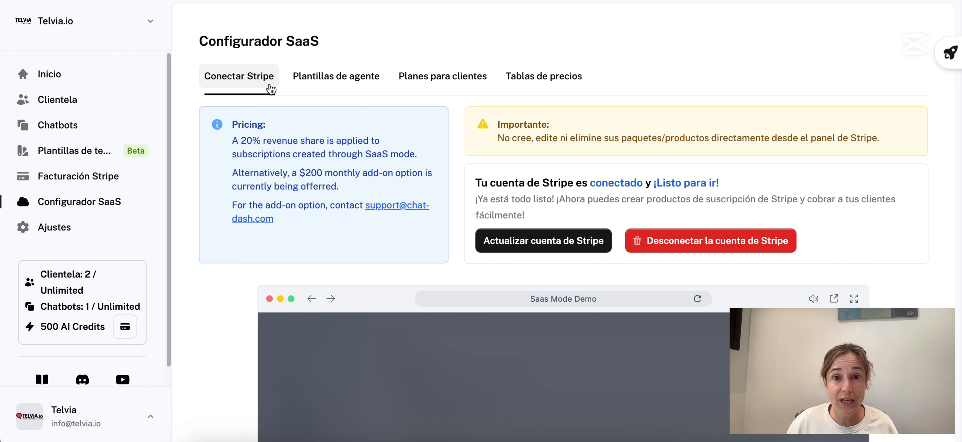
{"action": "left_click_drag", "start_coordinate": [232, 141], "coordinate": [347, 159]}
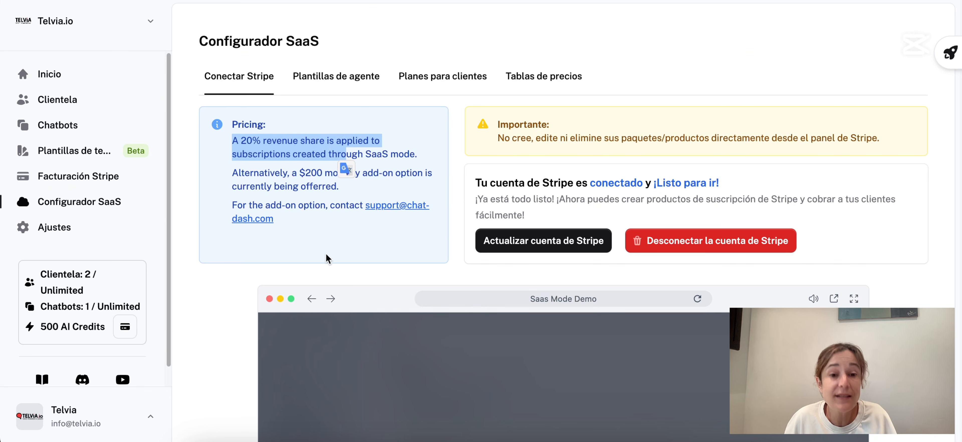
{"action": "left_click_drag", "start_coordinate": [280, 174], "coordinate": [368, 173]}
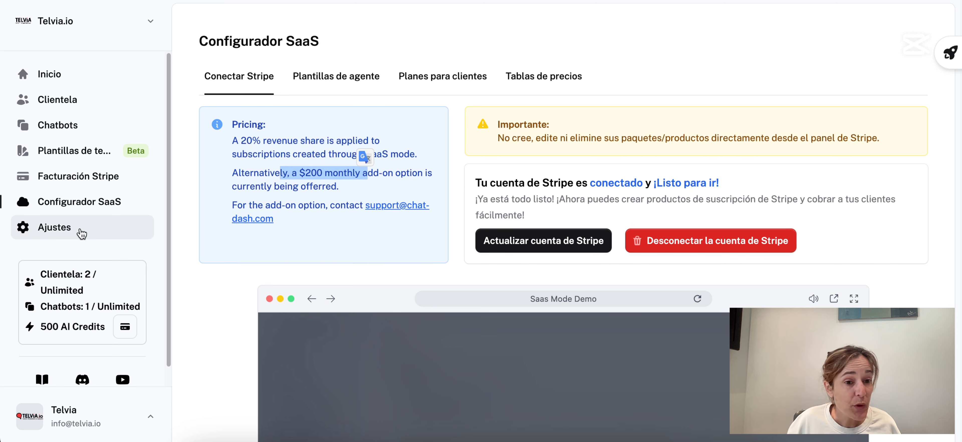
{"action": "left_click", "coordinate": [70, 229]}
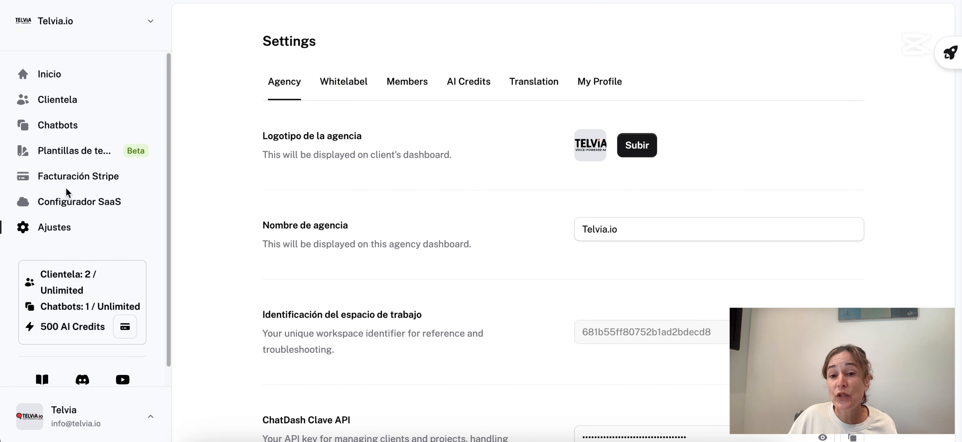
Browse the Whitelabel, Members and AI Credits settings tabs.
{"action": "left_click", "coordinate": [361, 86]}
{"action": "left_click", "coordinate": [419, 82]}
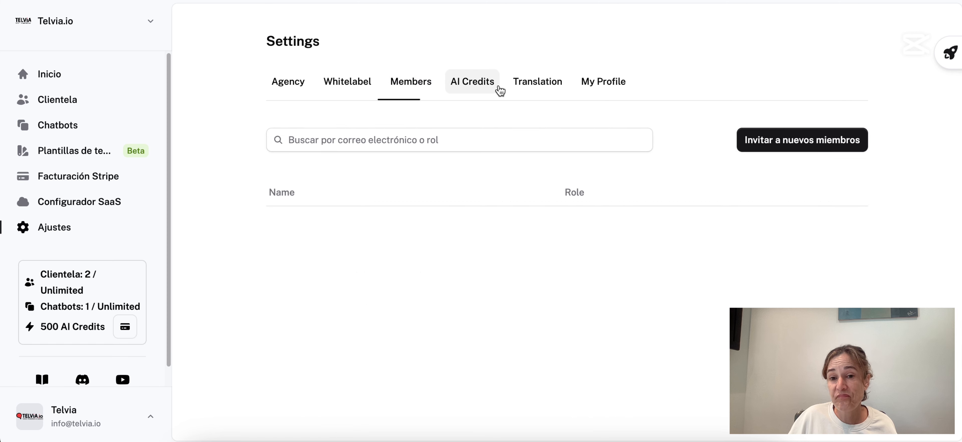
{"action": "left_click", "coordinate": [489, 89]}
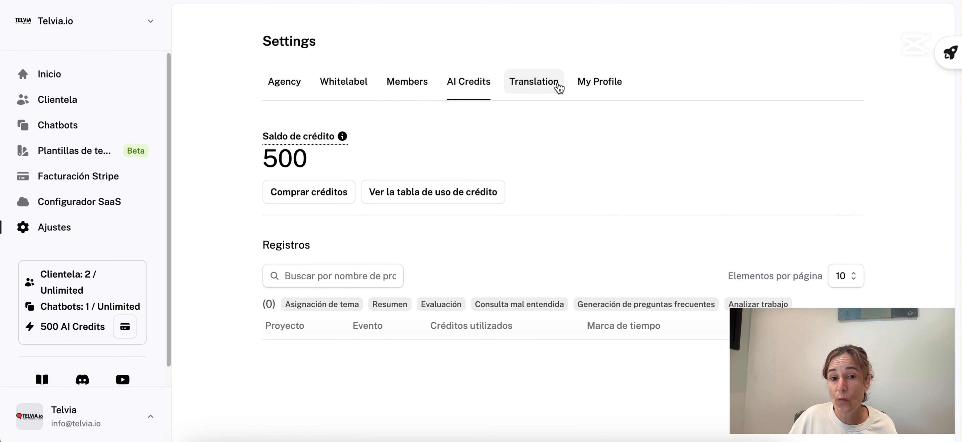
Check the My Profile tab, then review Translation settings, leaving Spanish as the target language.
{"action": "left_click", "coordinate": [559, 87]}
{"action": "left_click", "coordinate": [599, 87]}
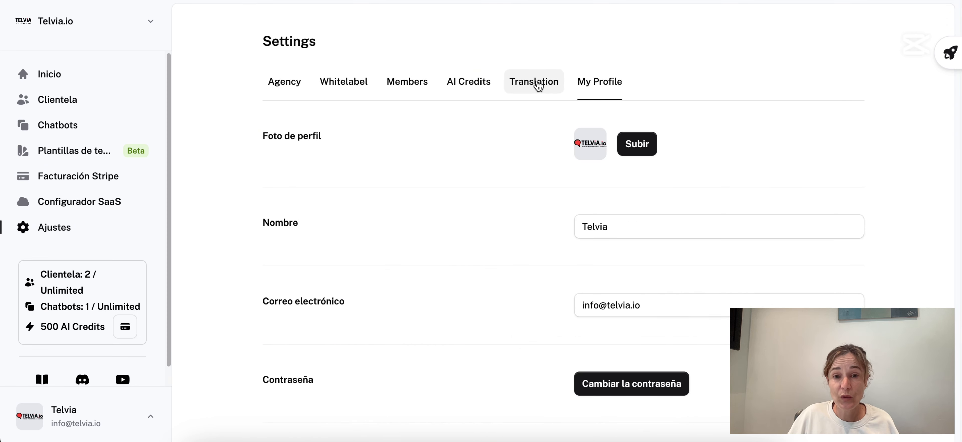
{"action": "left_click", "coordinate": [537, 81]}
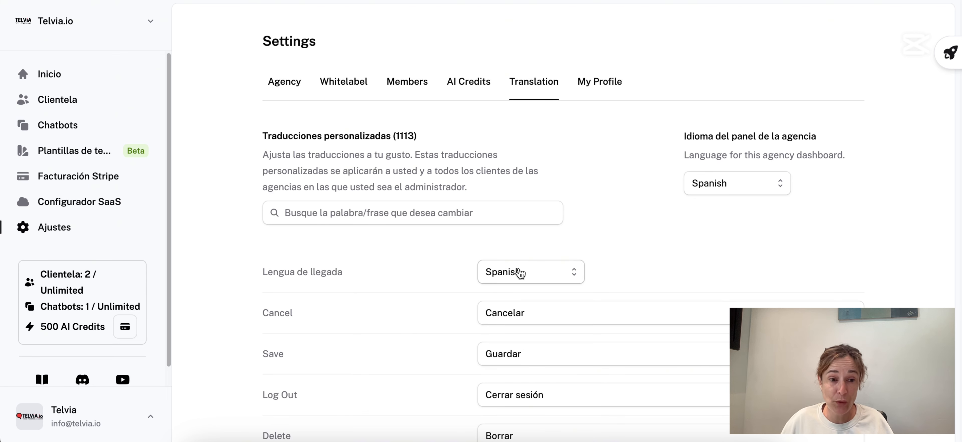
{"action": "left_click", "coordinate": [521, 273]}
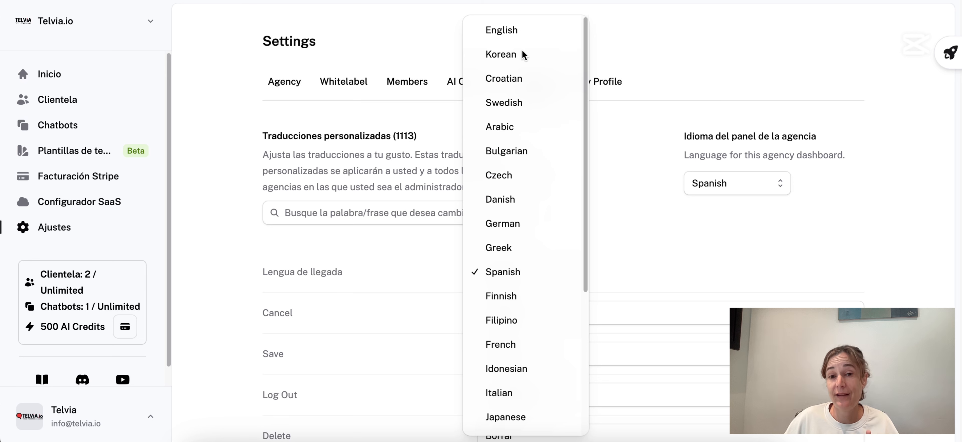
{"action": "left_click", "coordinate": [714, 242]}
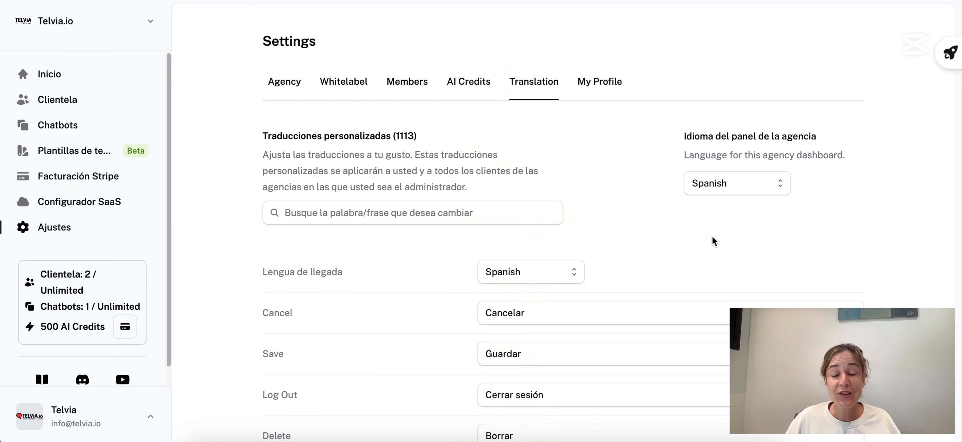